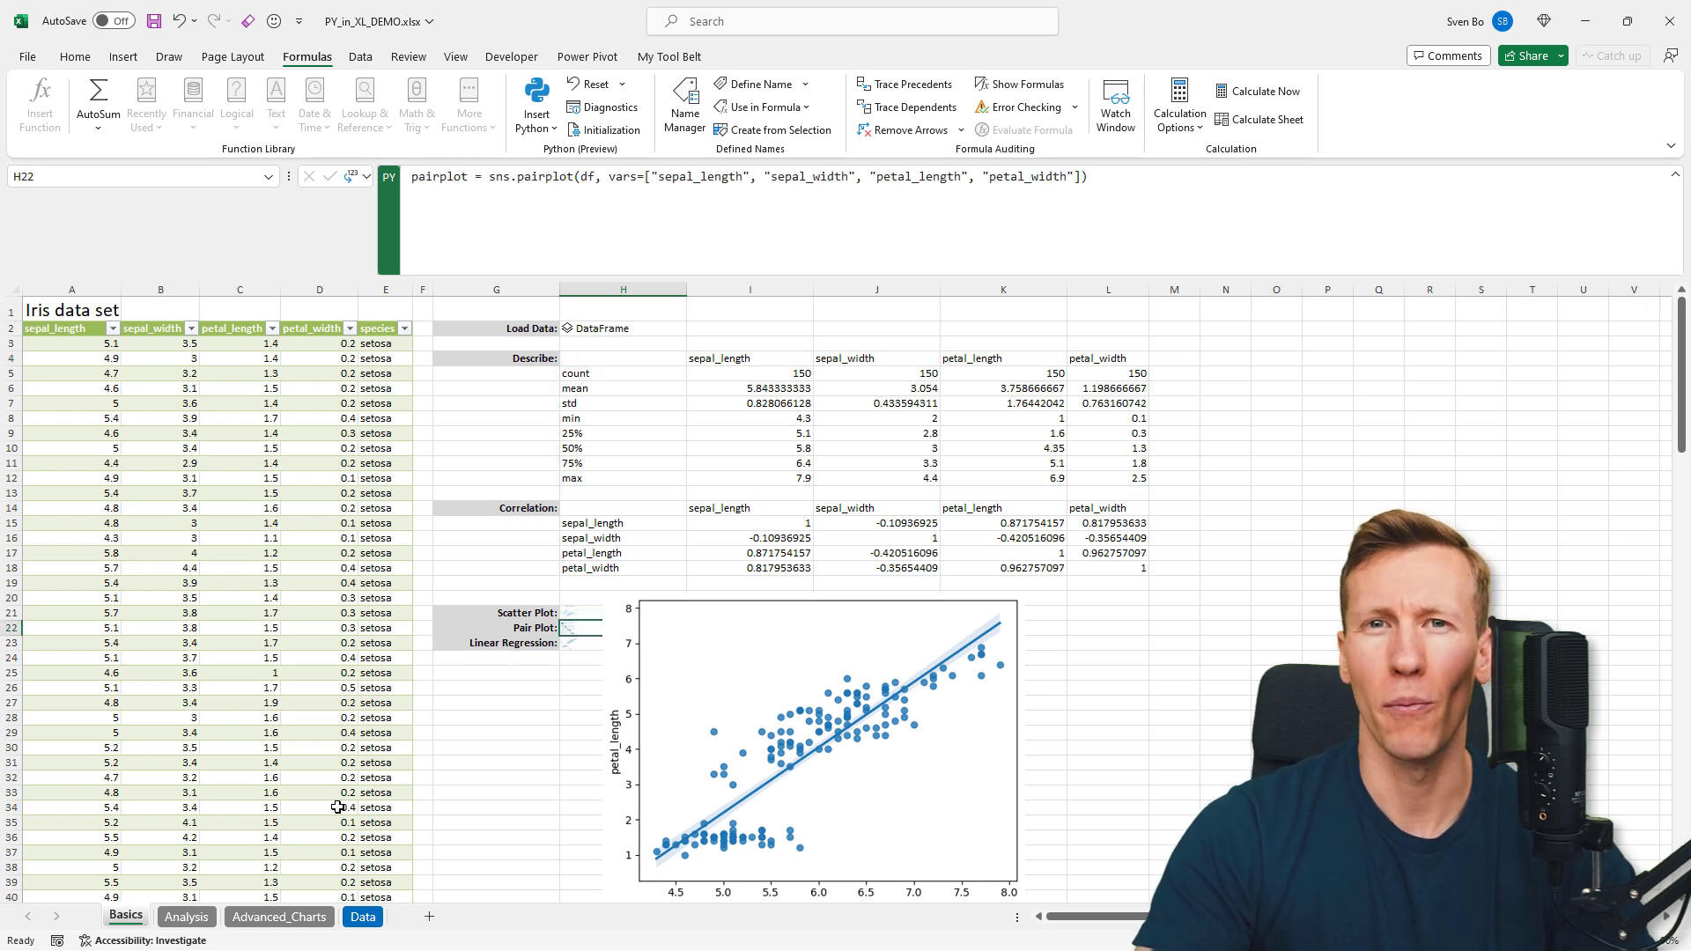
Set the Color setting on the Analysis sheet to darkgray and show the Advanced_Charts sheet.
left_click(194, 918)
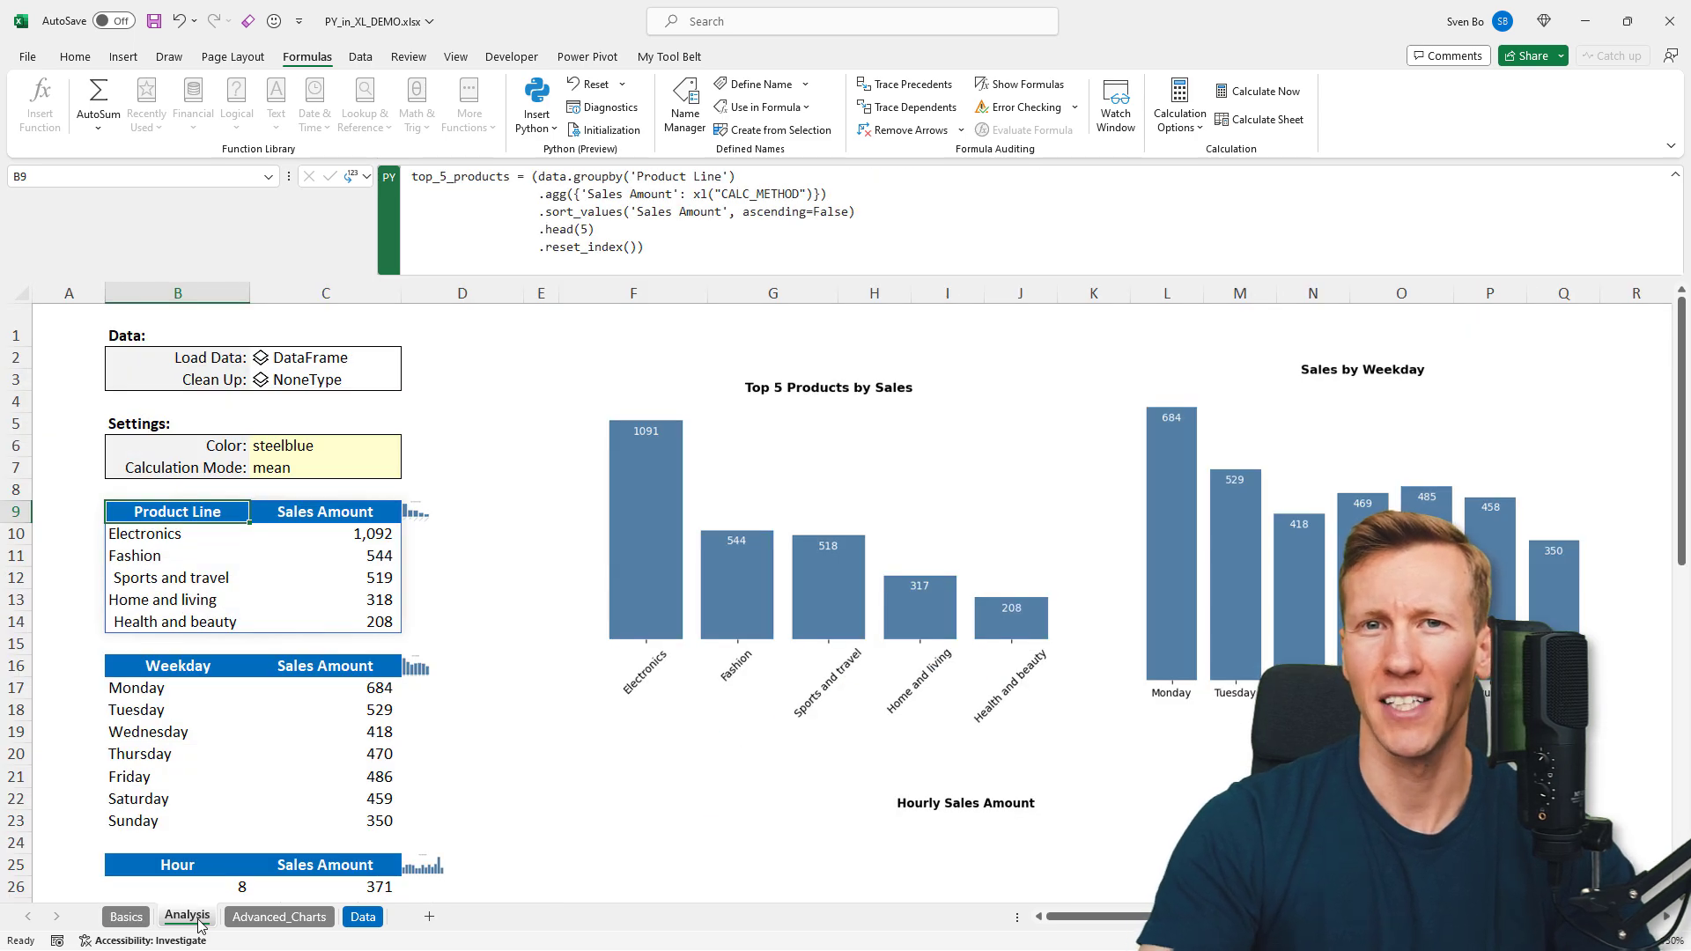
left_click(384, 447)
left_click(409, 449)
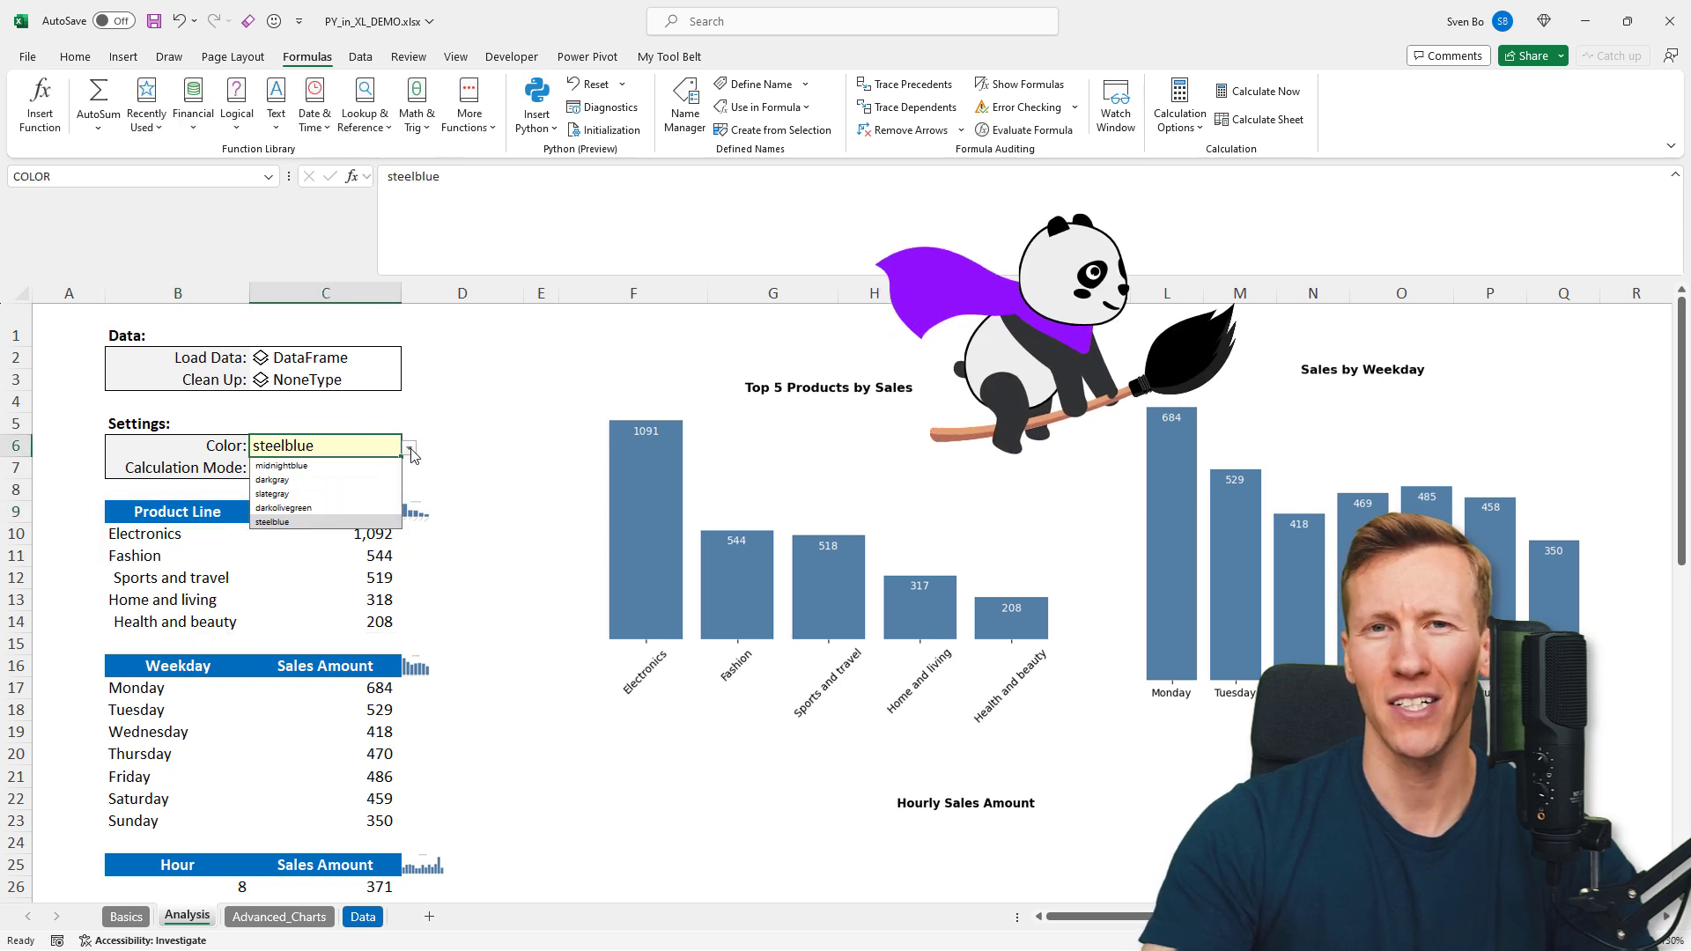
left_click(356, 481)
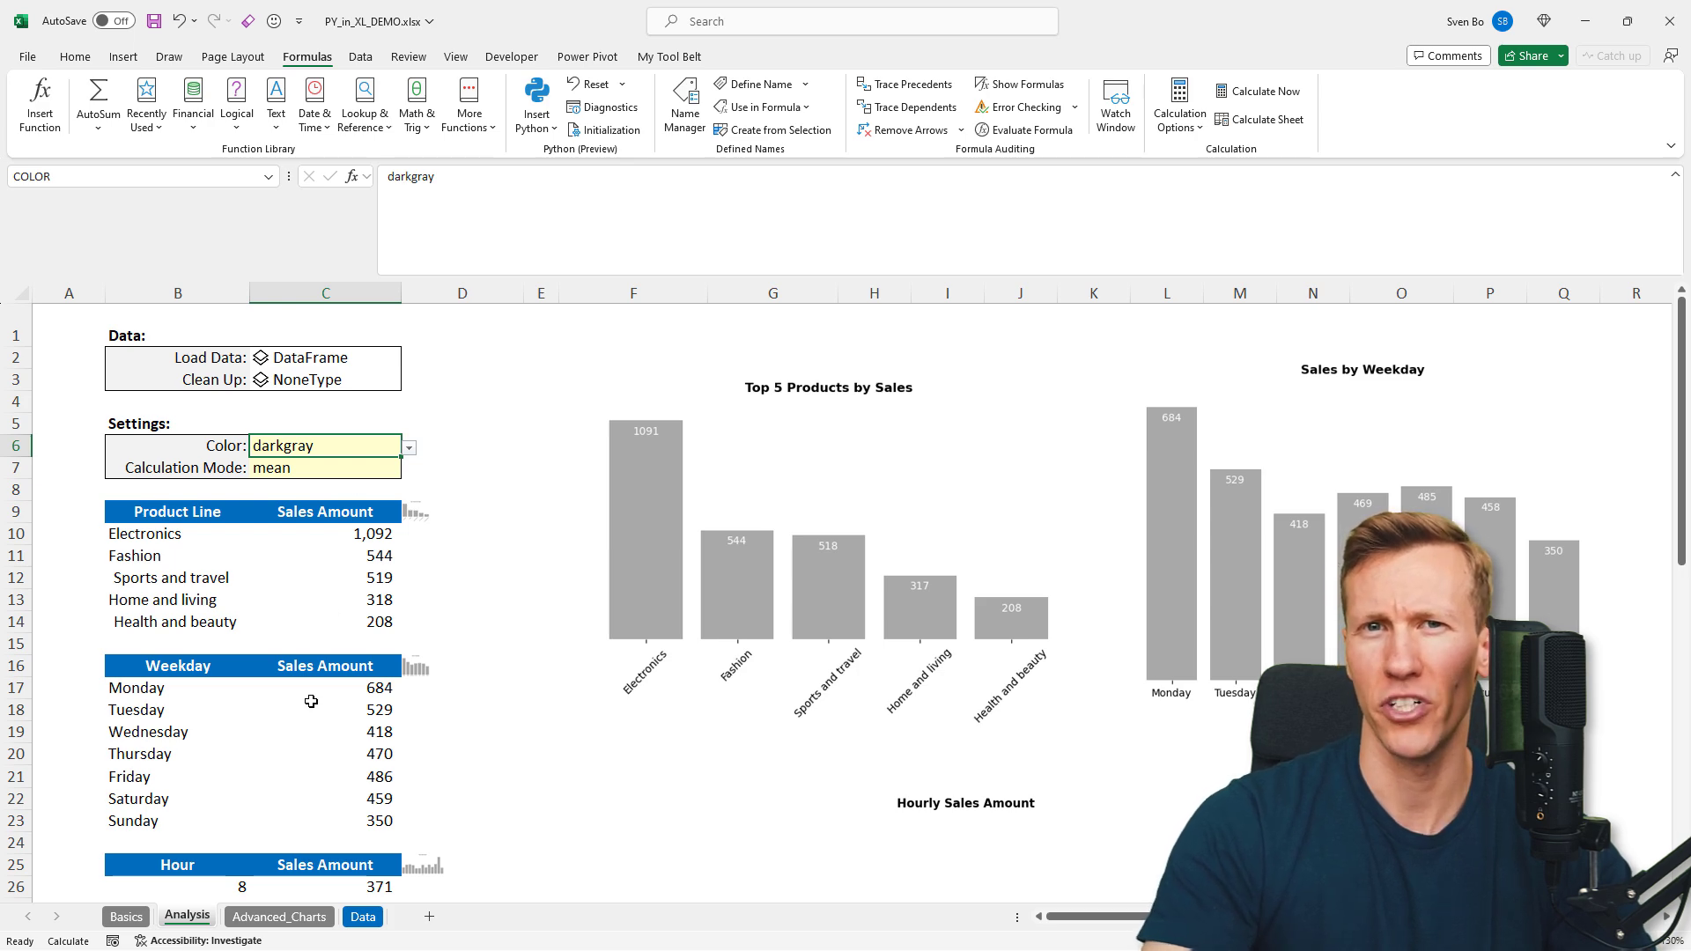
left_click(289, 916)
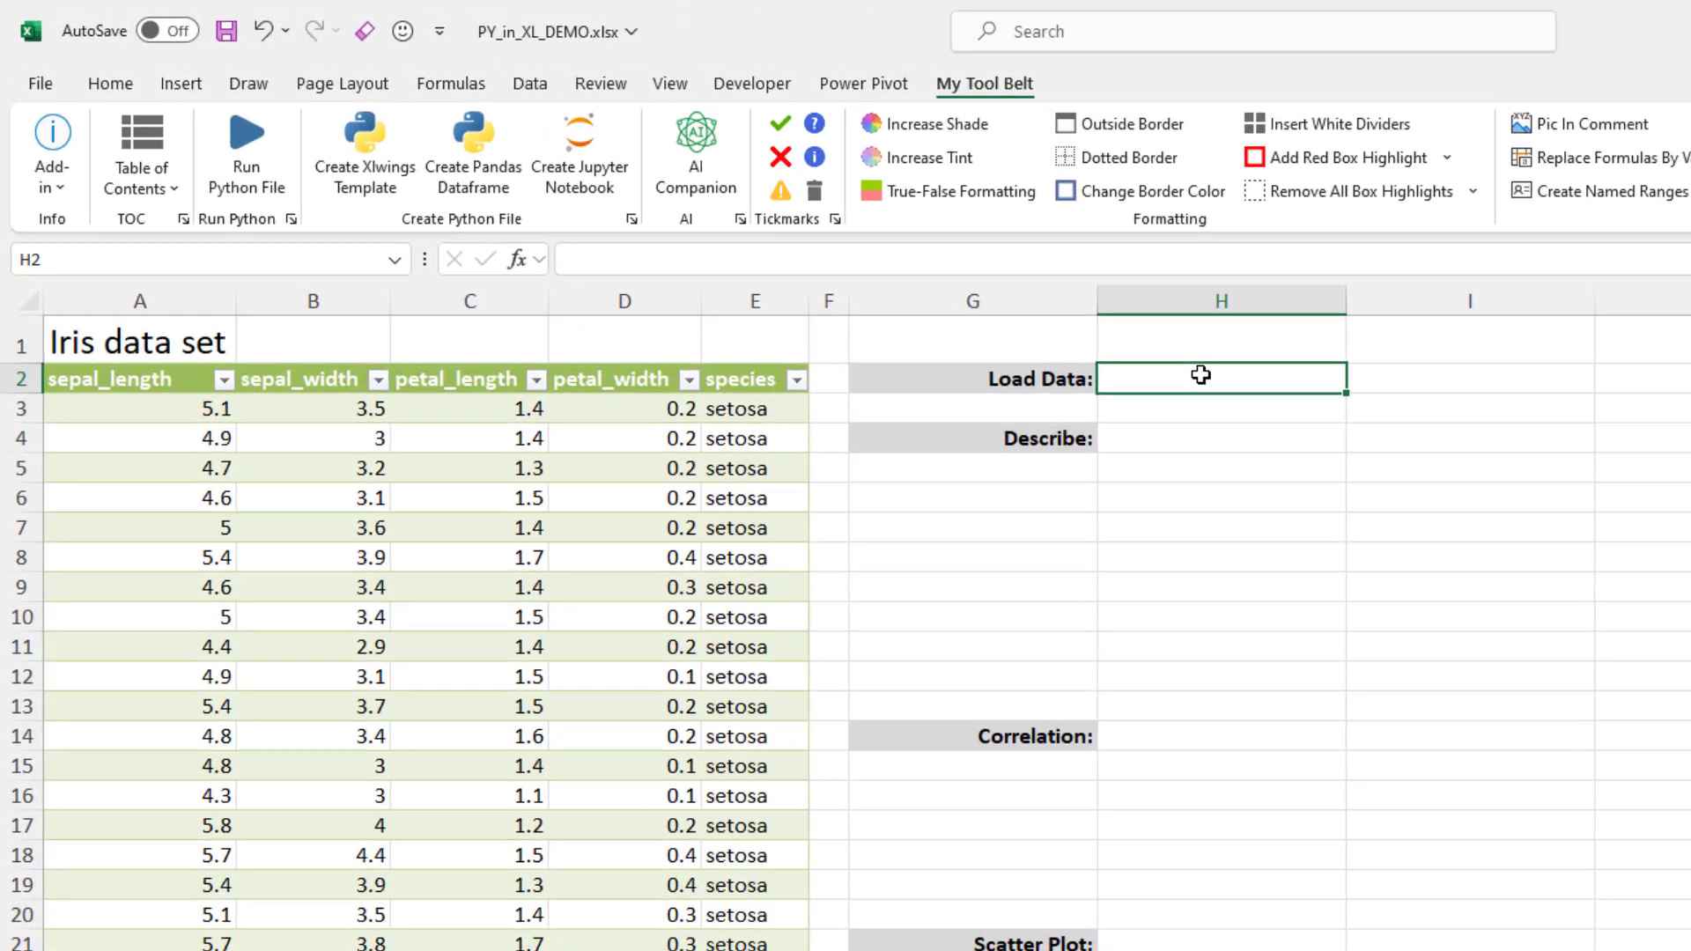
Enter a Python formula in H2 that loads the whole IrisDataSet table, headers included, into a DataFrame named df.
left_click(444, 83)
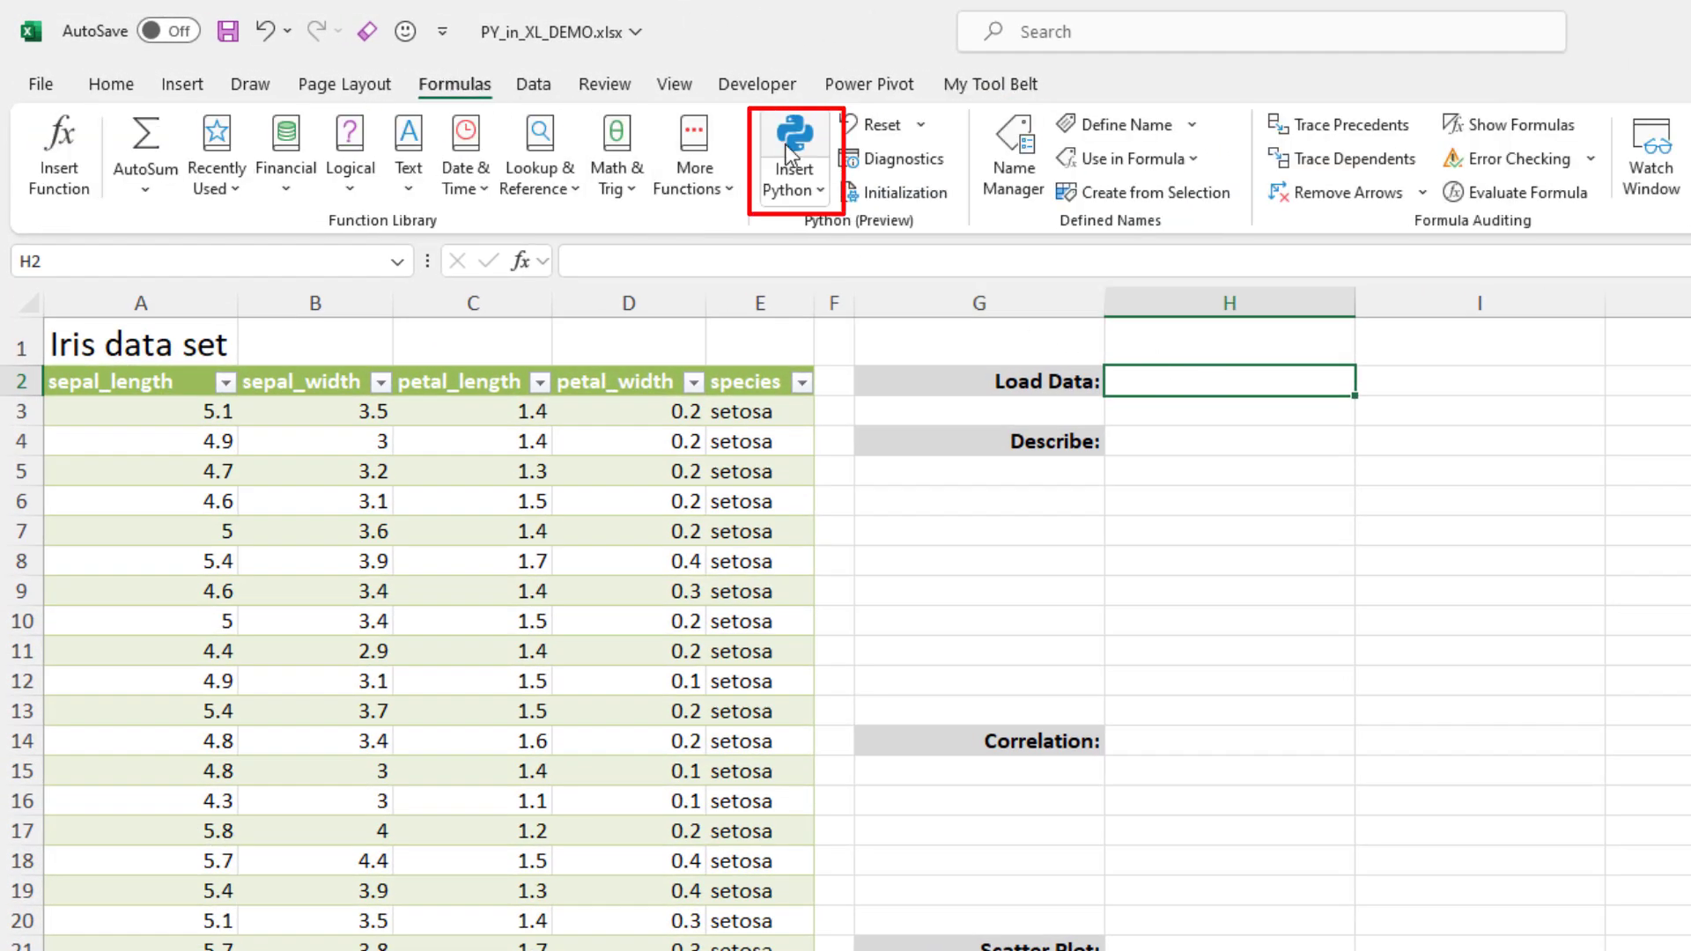
left_click(790, 155)
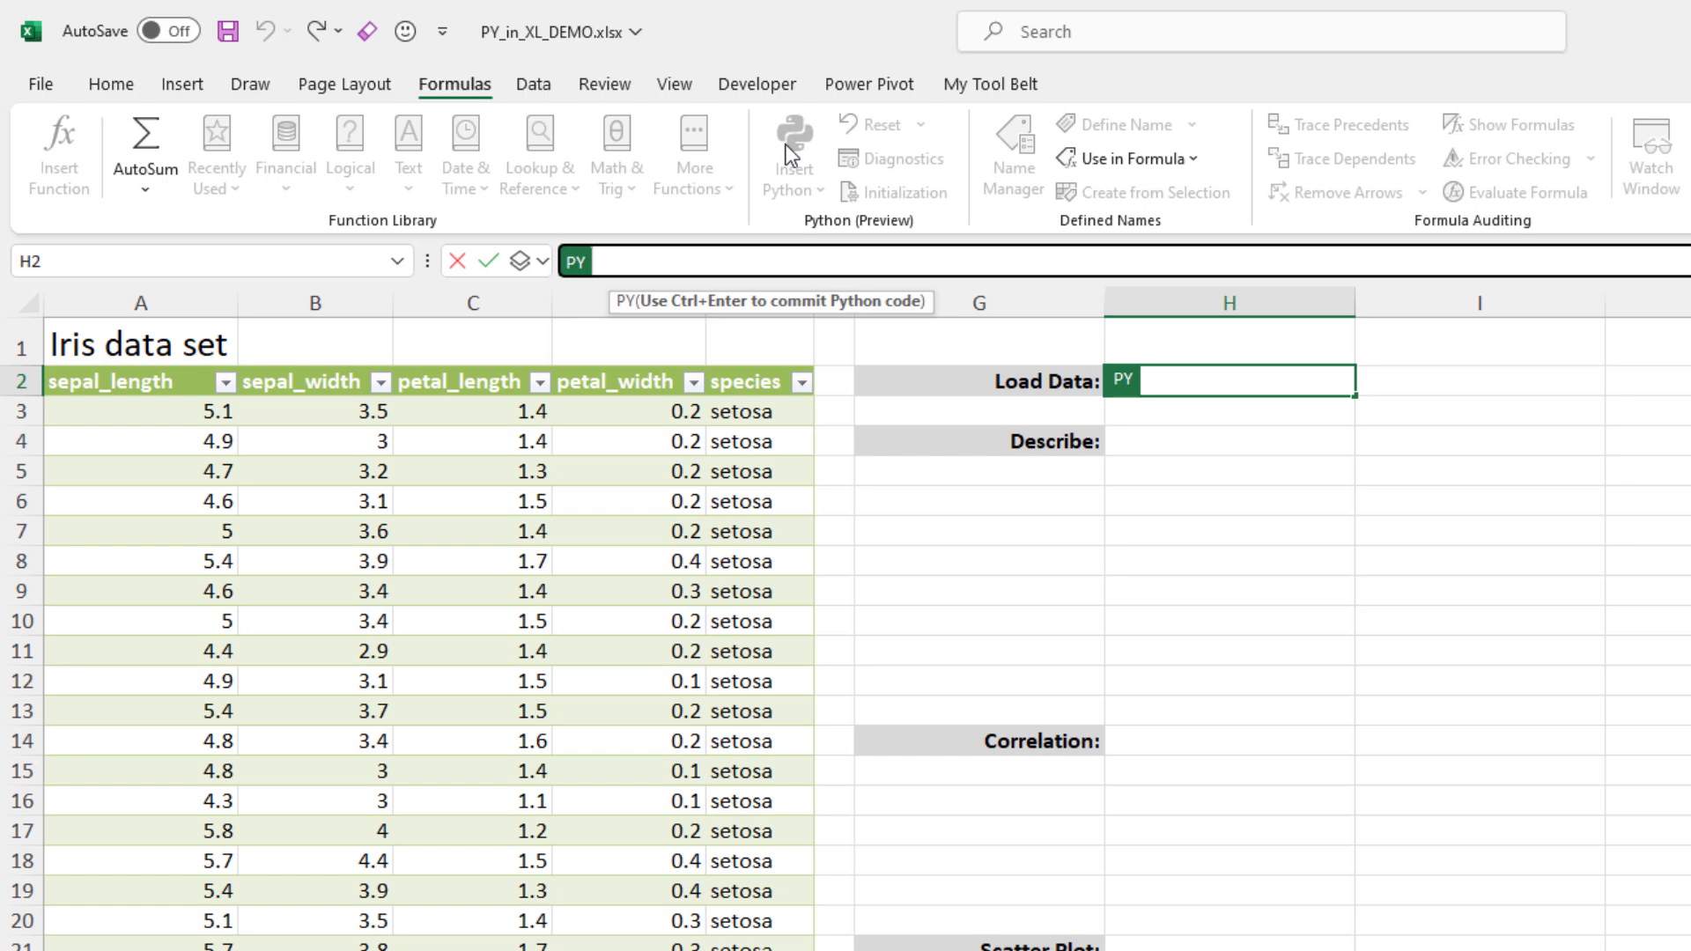
type("df =")
left_click_drag(193, 380, 753, 381)
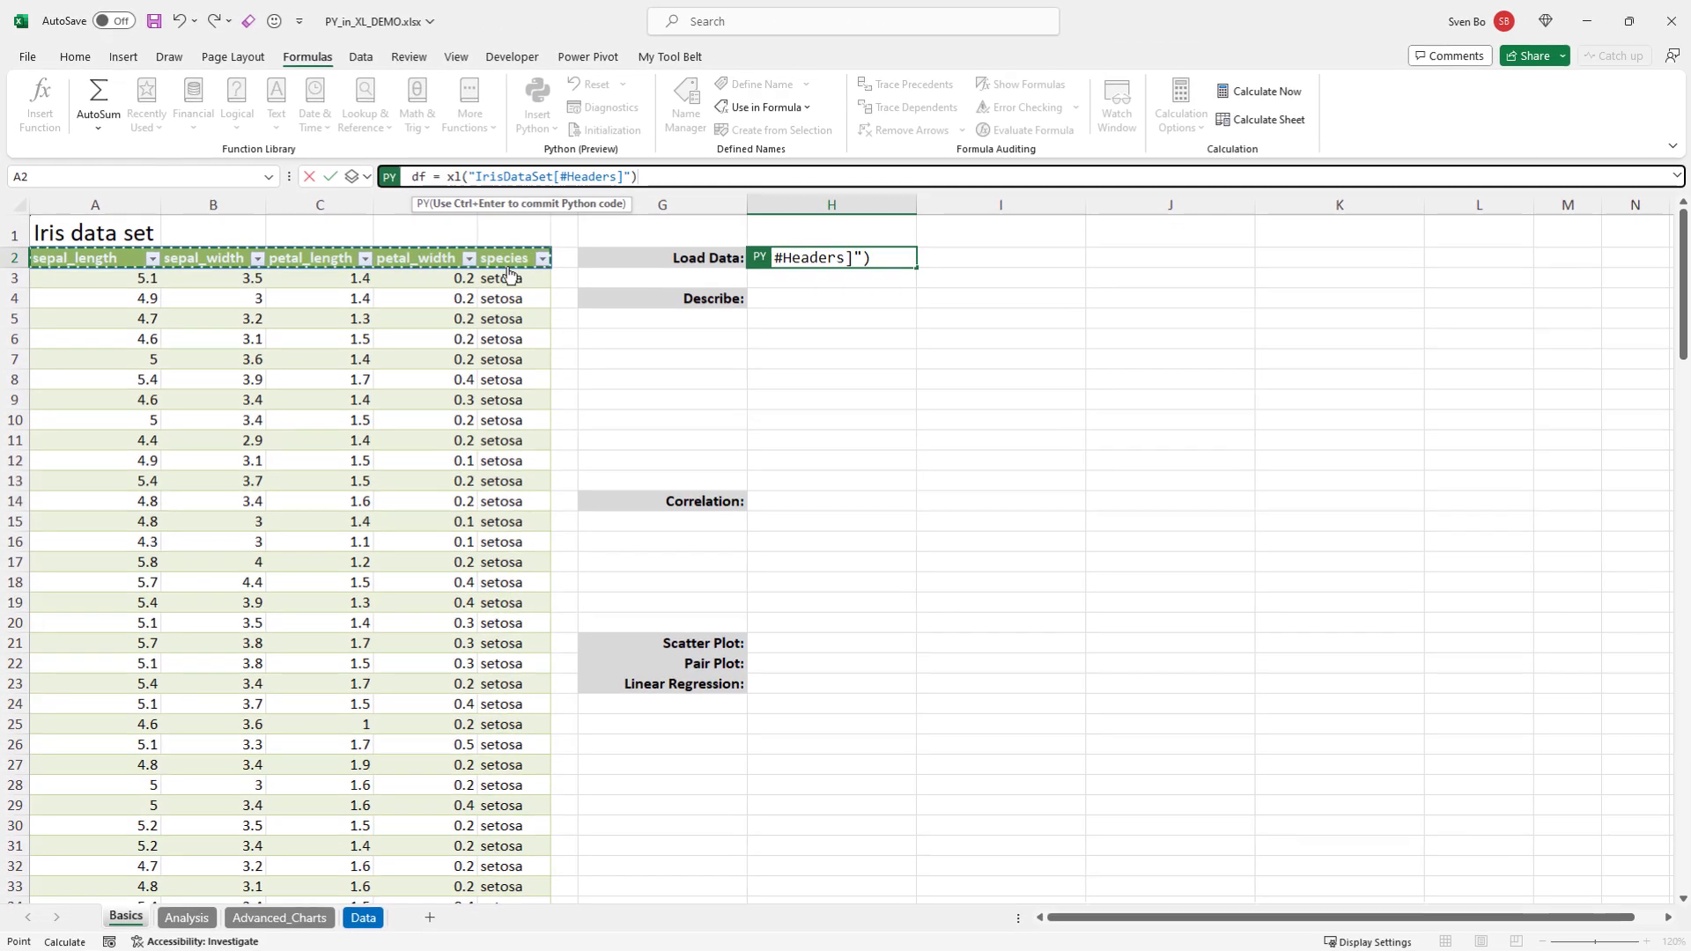
key("ctrl+shift+Down")
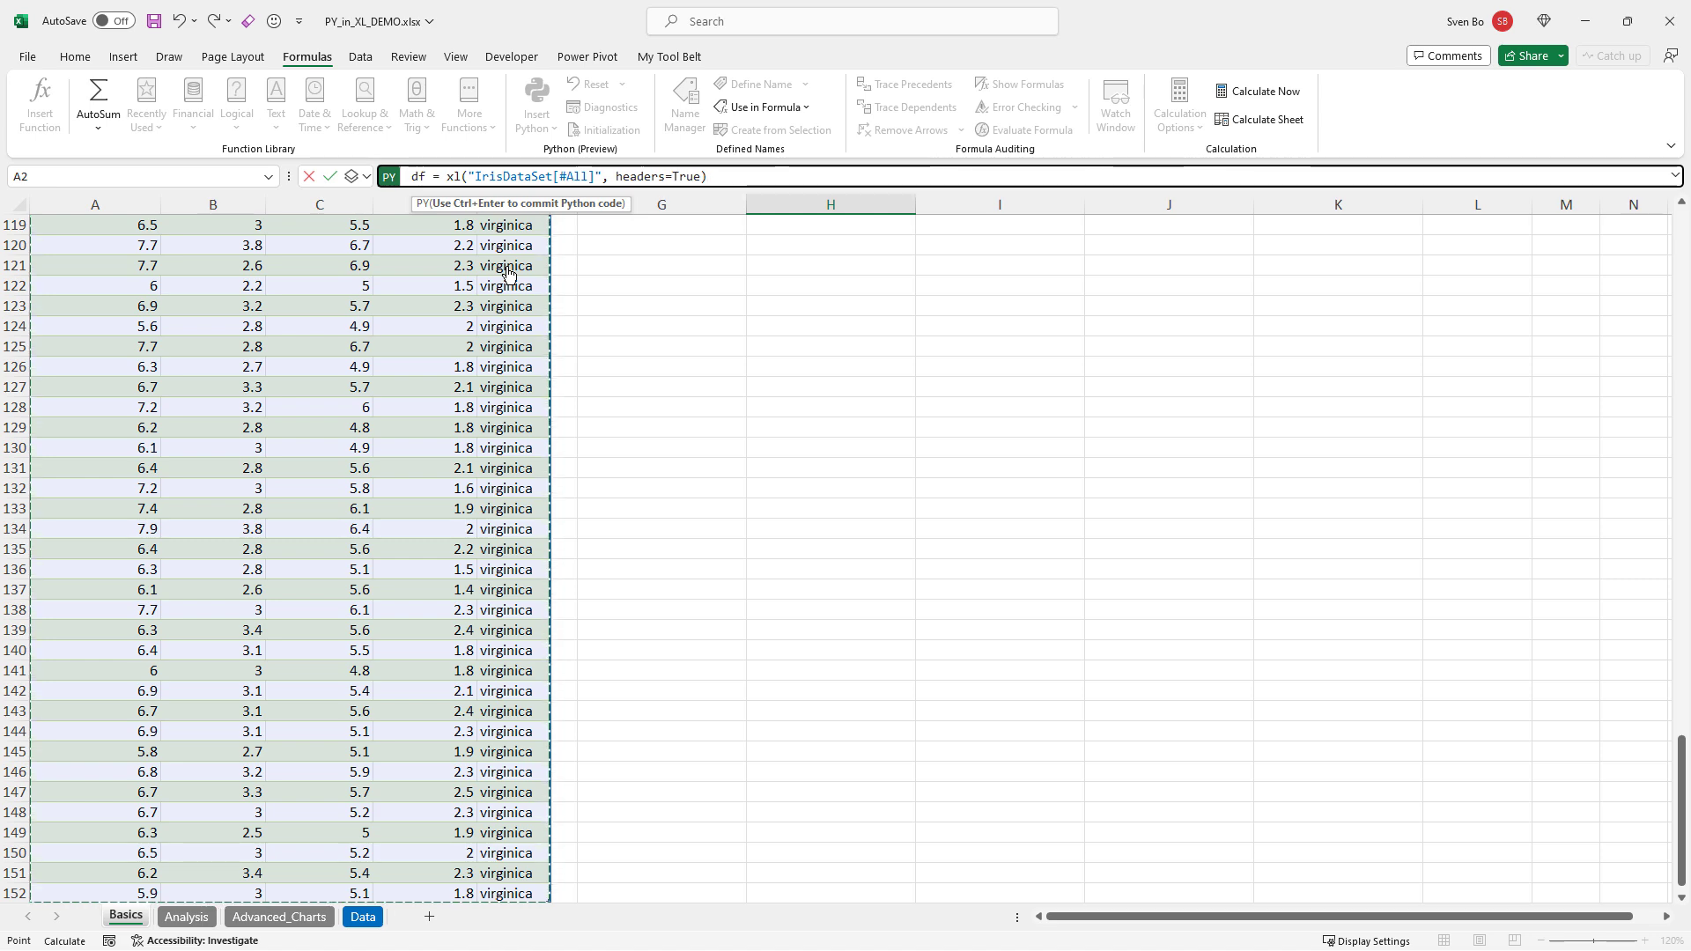
key("ctrl+Return")
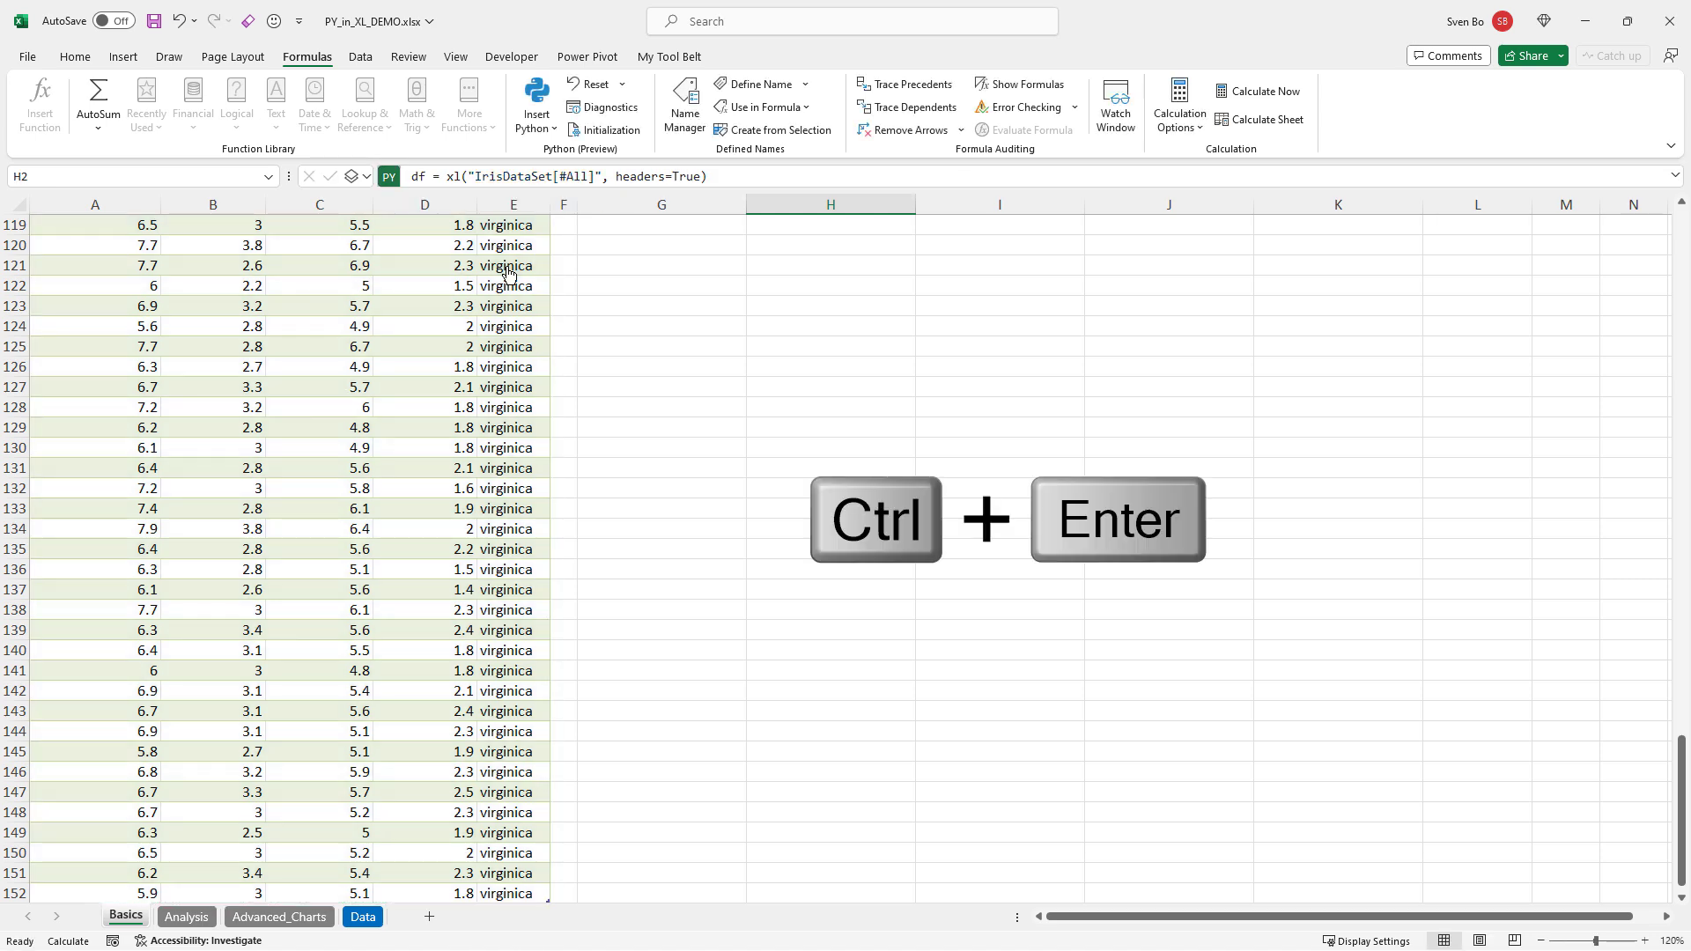
Preview the contents of the DataFrame in the Load Data cell on its data card and close the card.
scroll(682, 264, "up", 20)
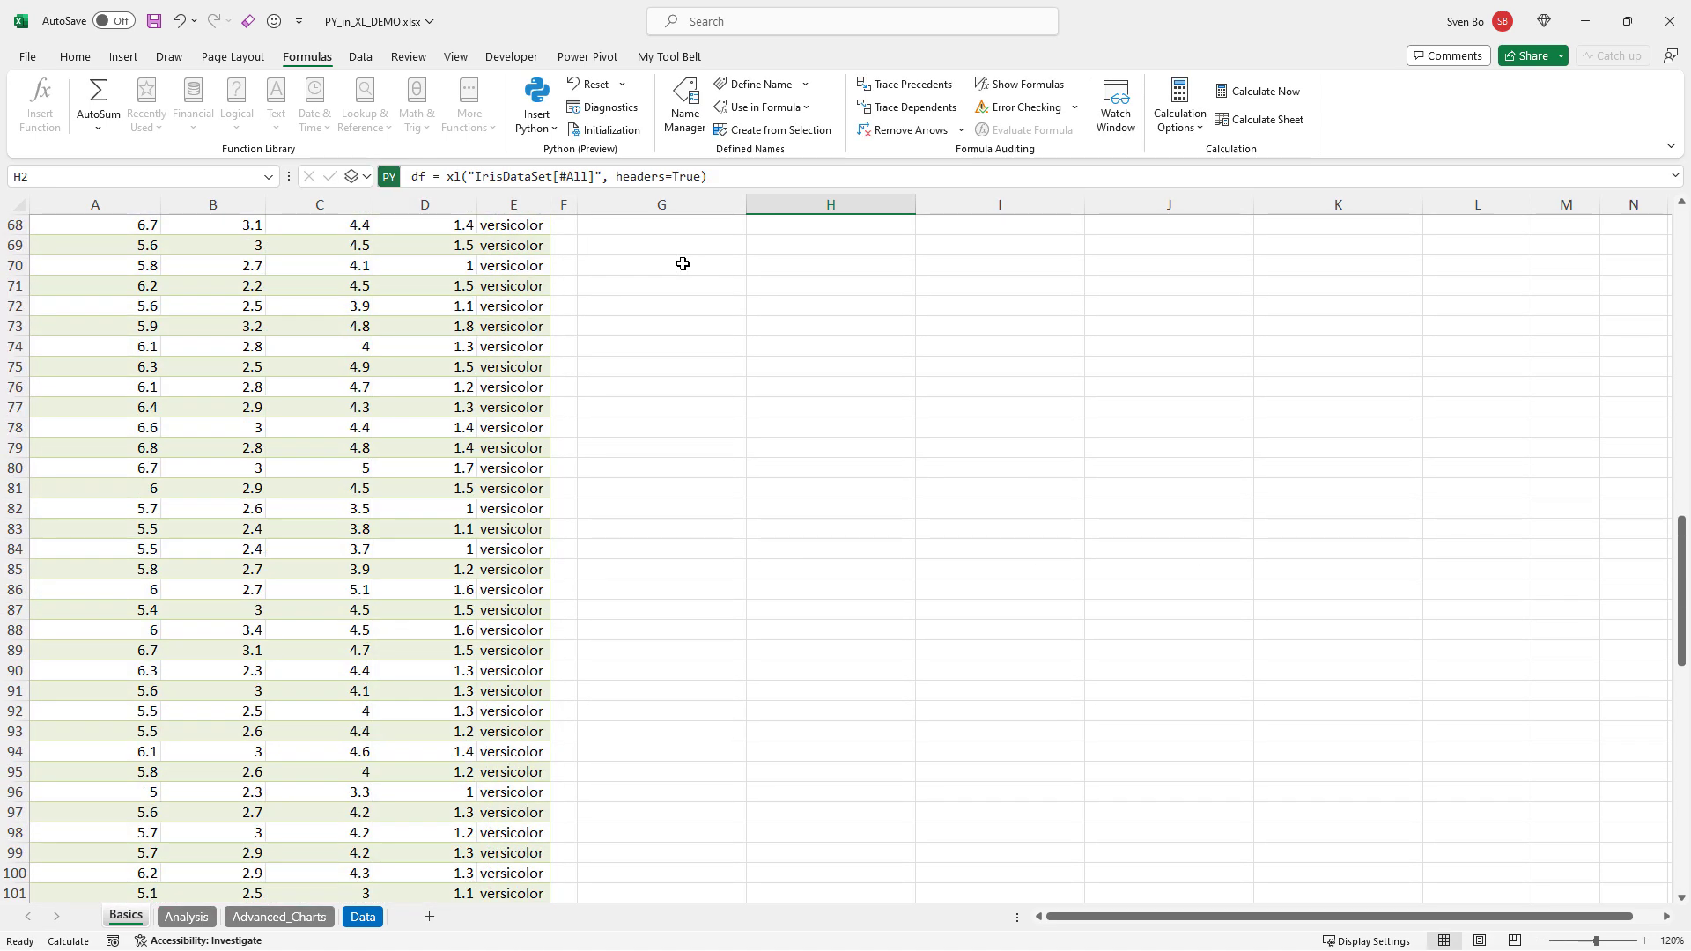
scroll(682, 264, "up", 6)
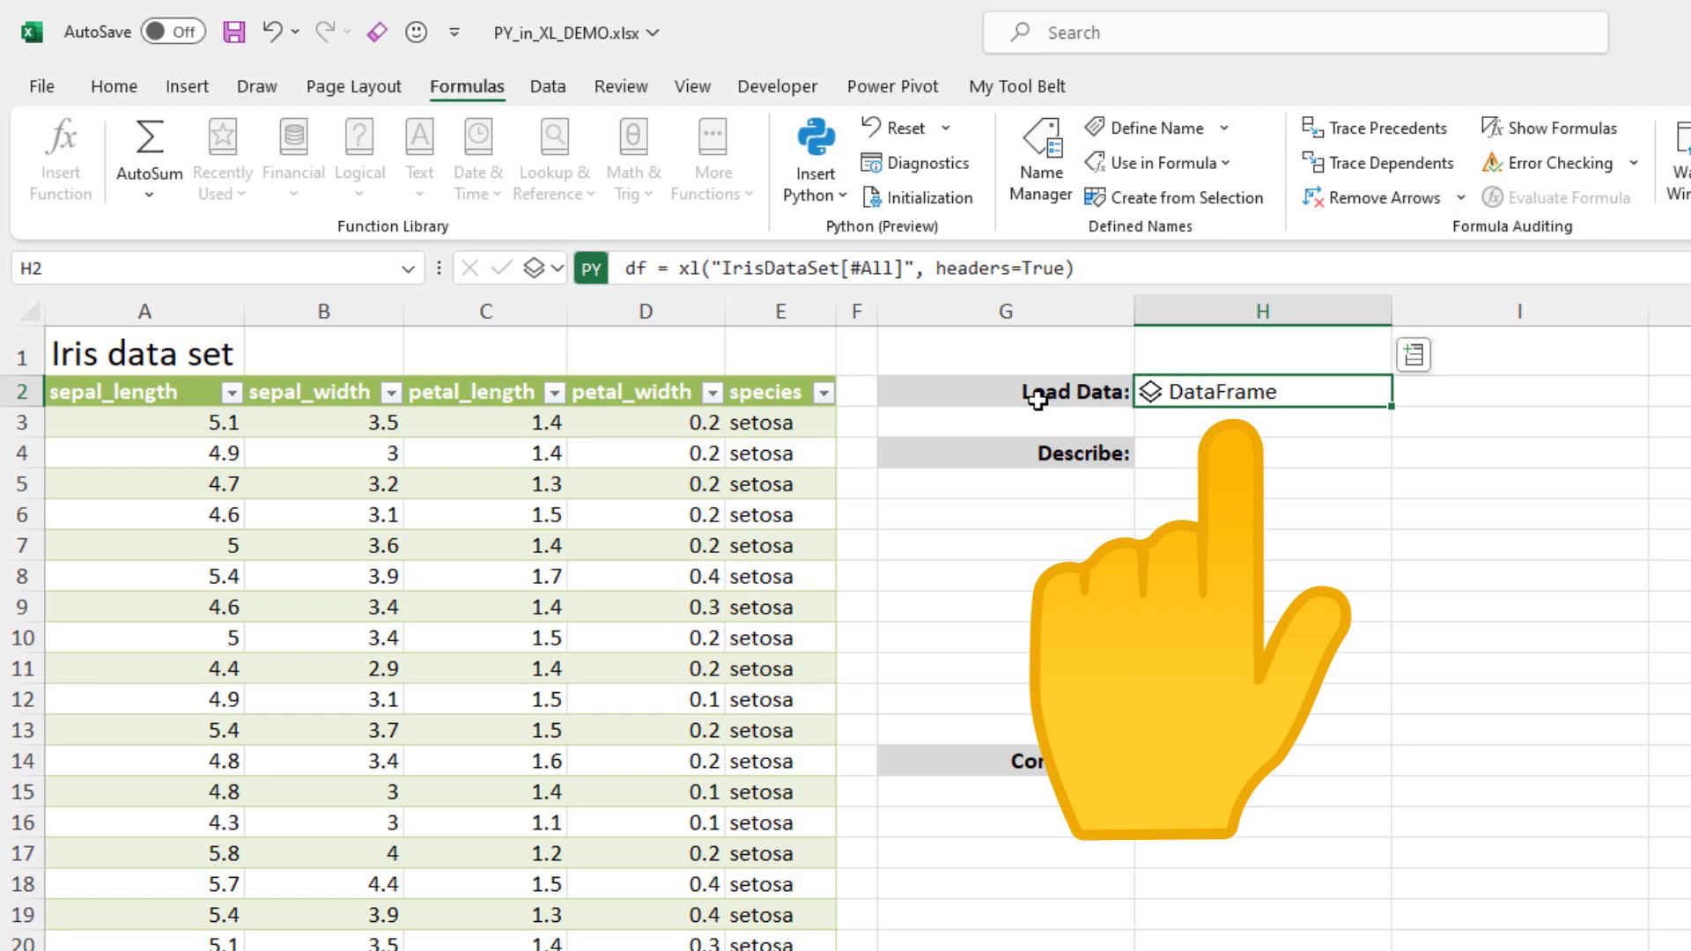
left_click(1150, 394)
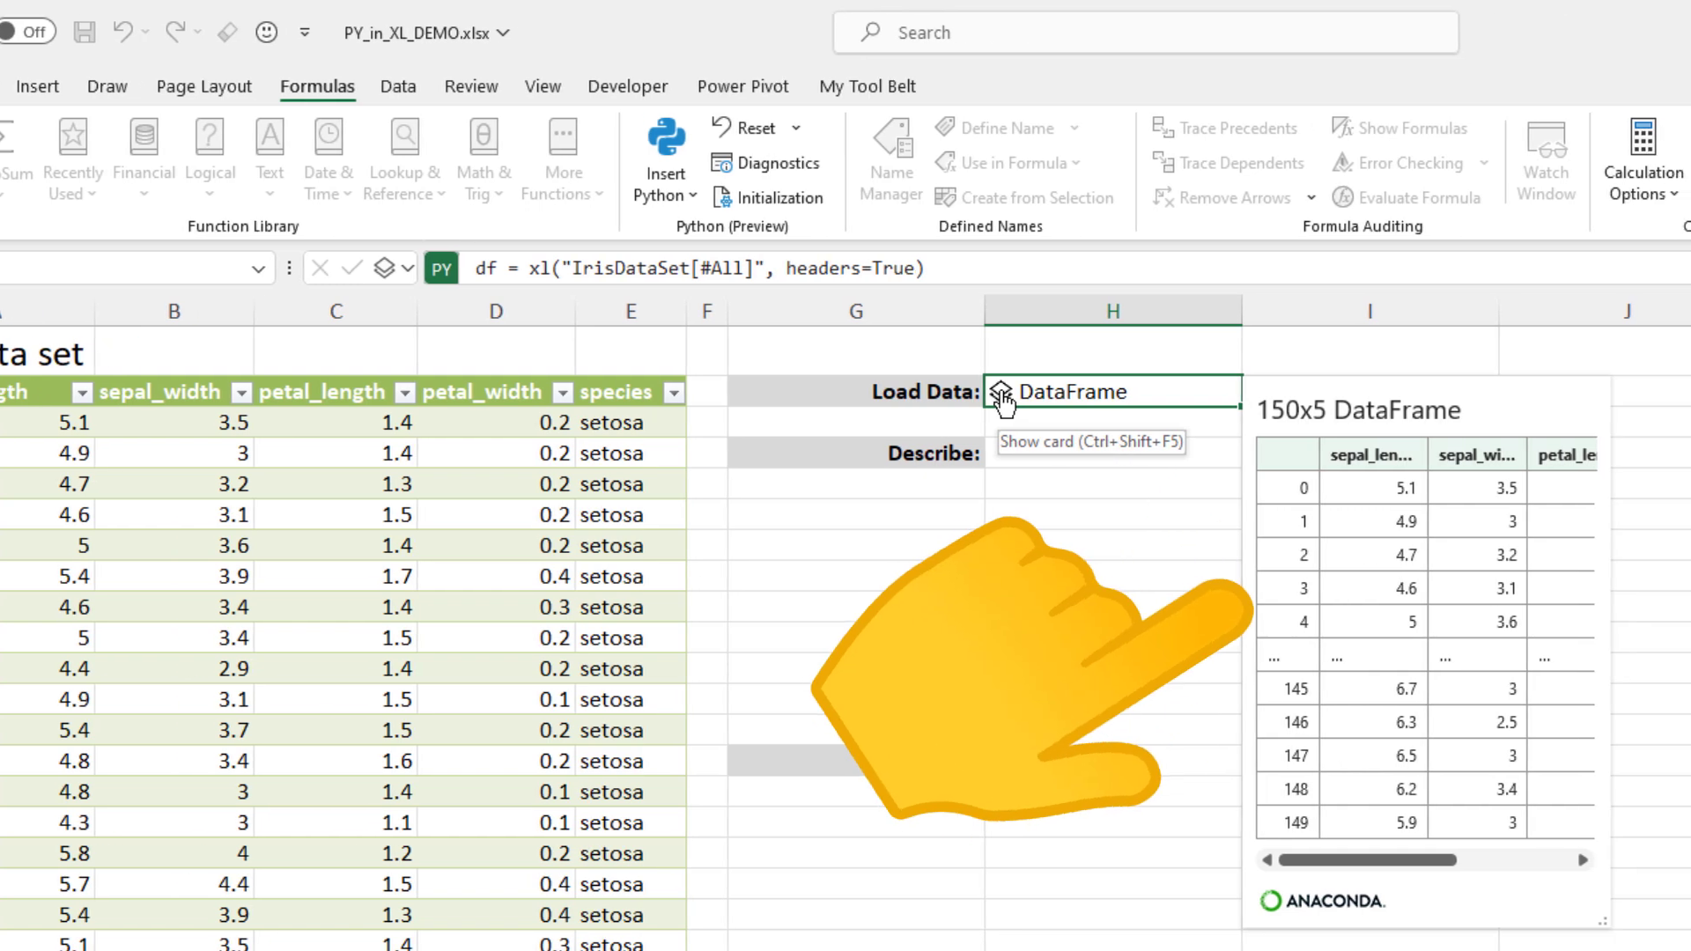
key("Escape")
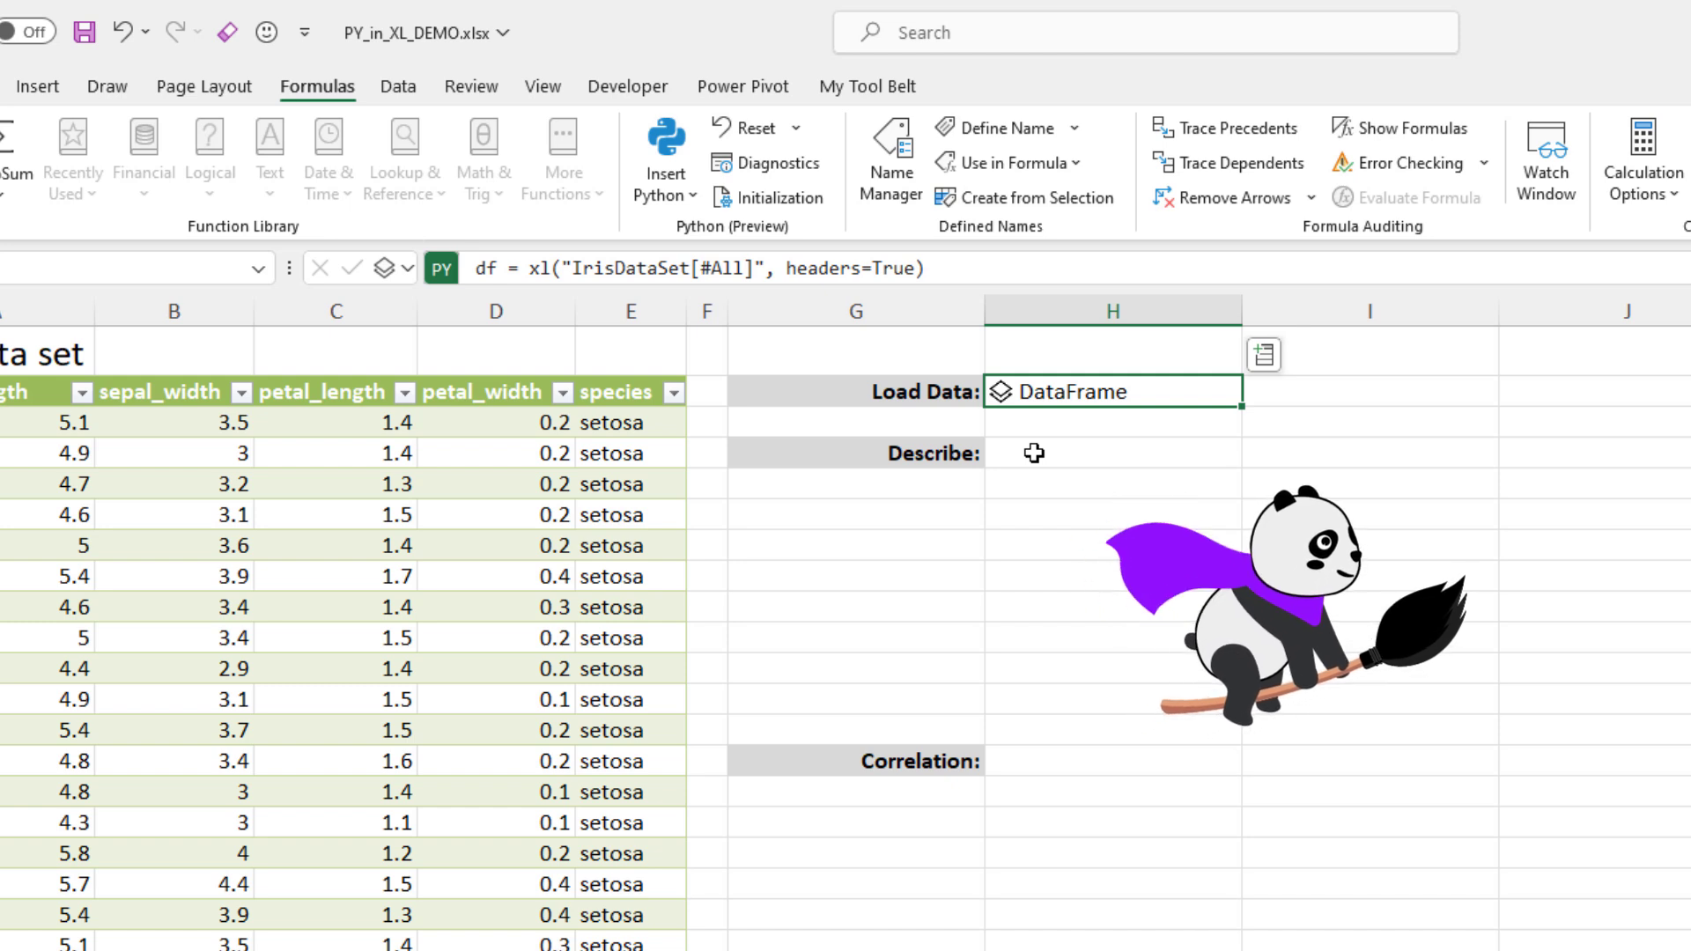
Enter the Python formula df.describe() in the cell beside Describe and output the result as Excel values.
left_click(1033, 453)
left_click(664, 145)
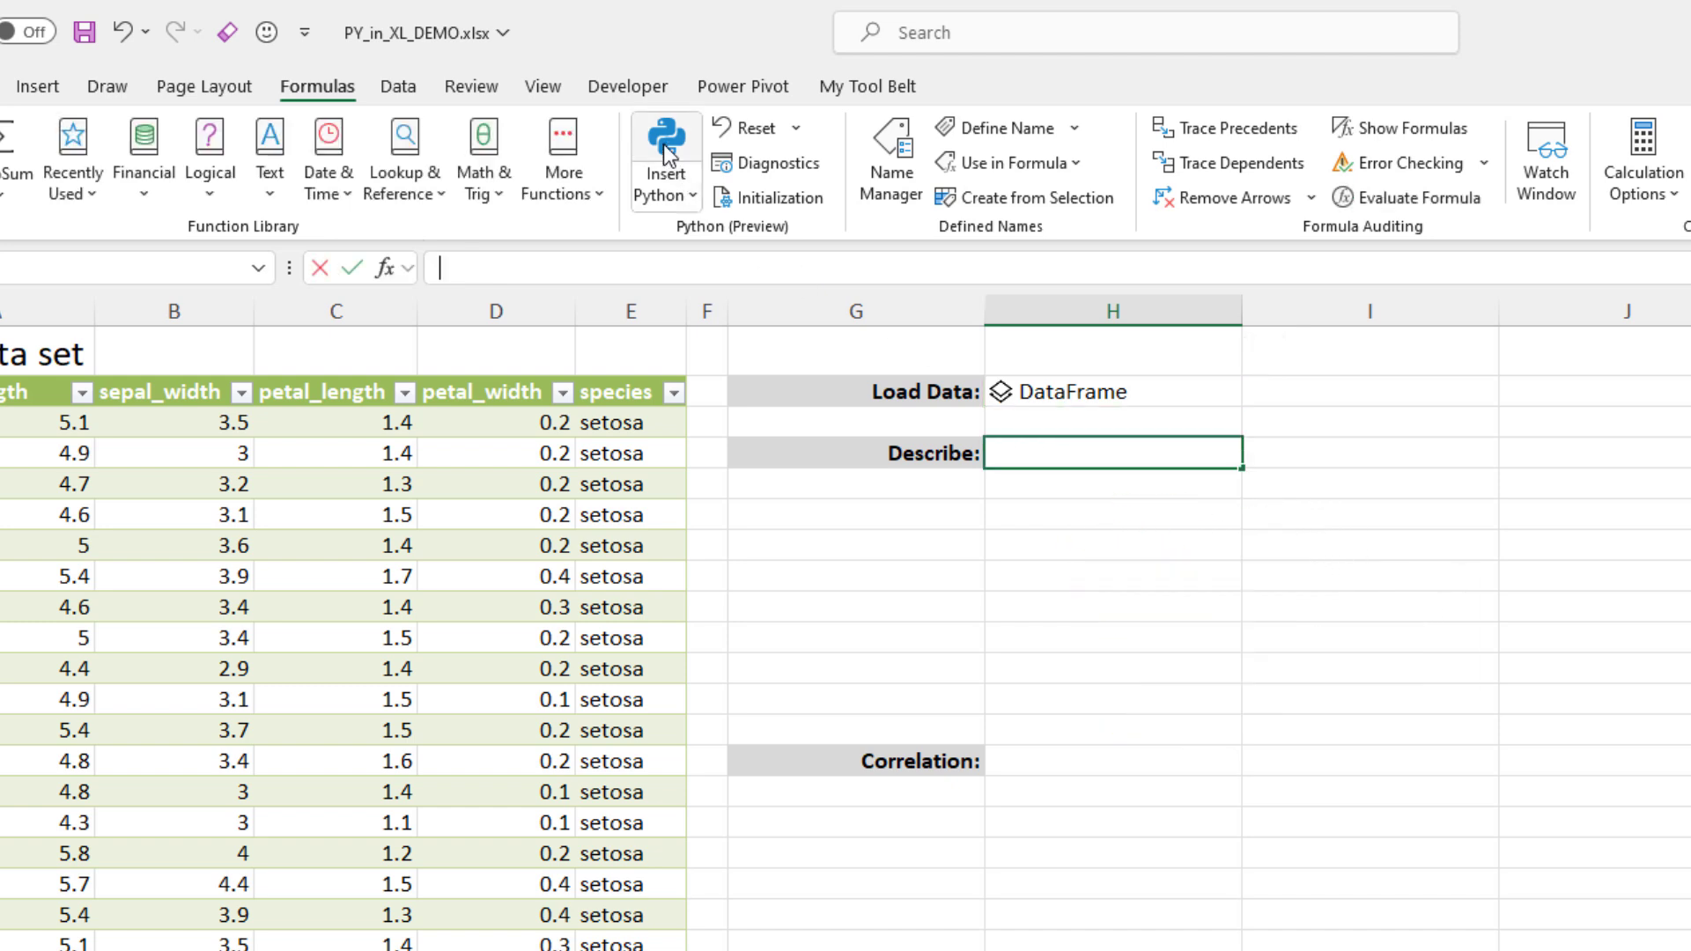
type("df.de")
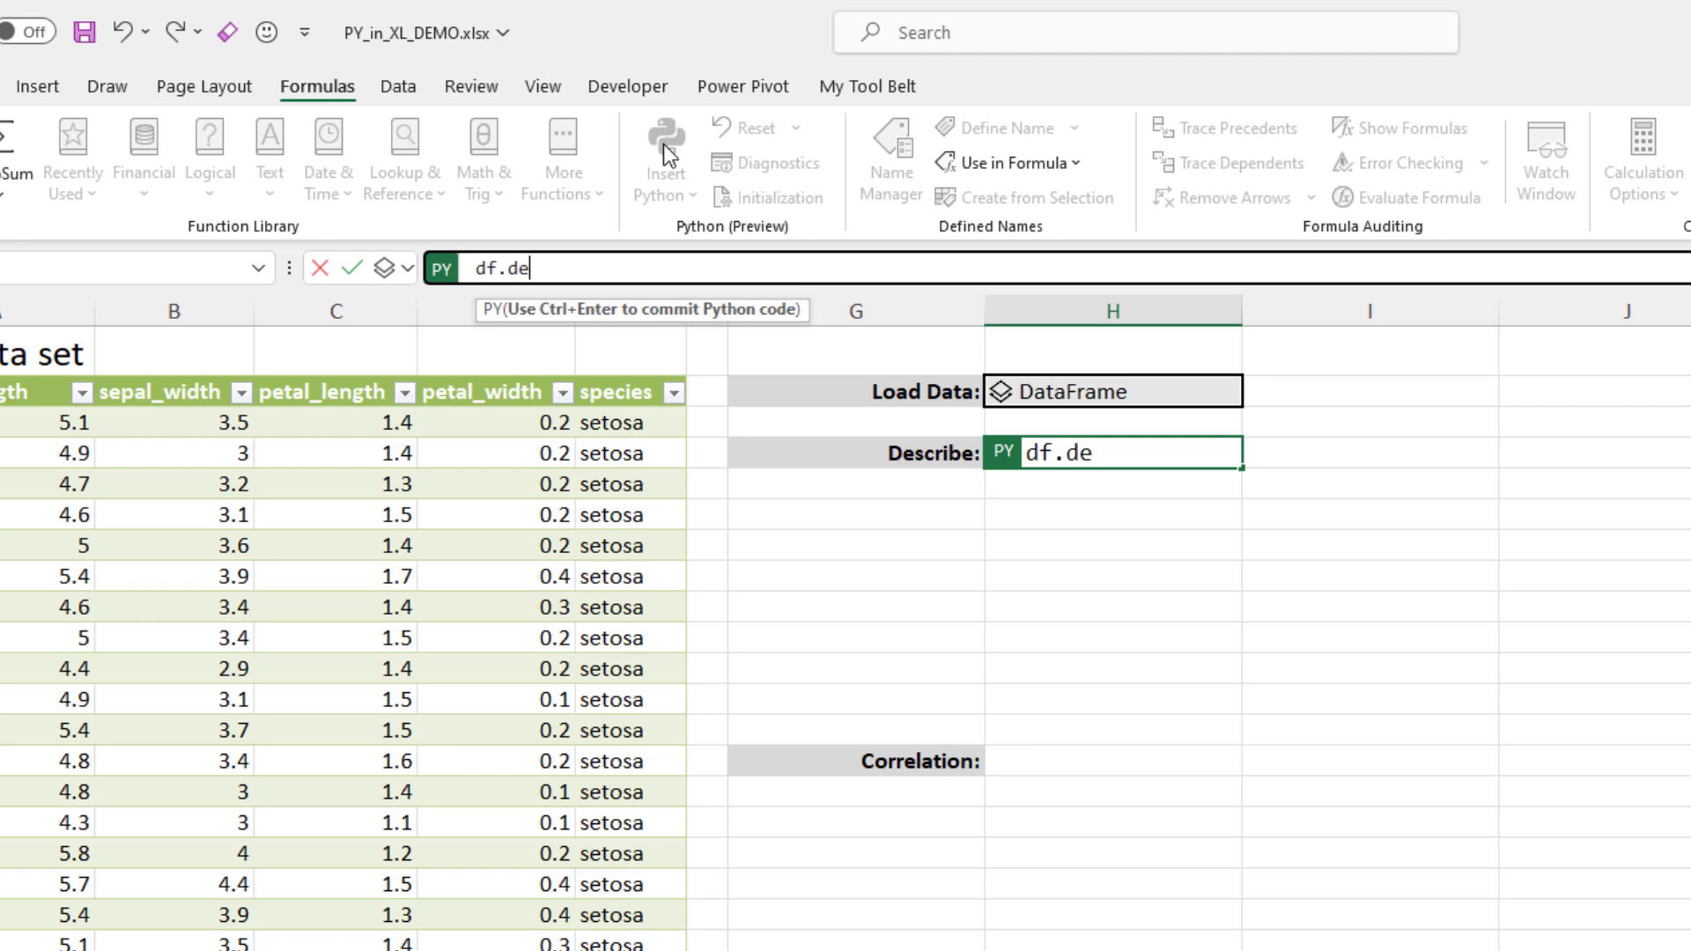
type("scribe()")
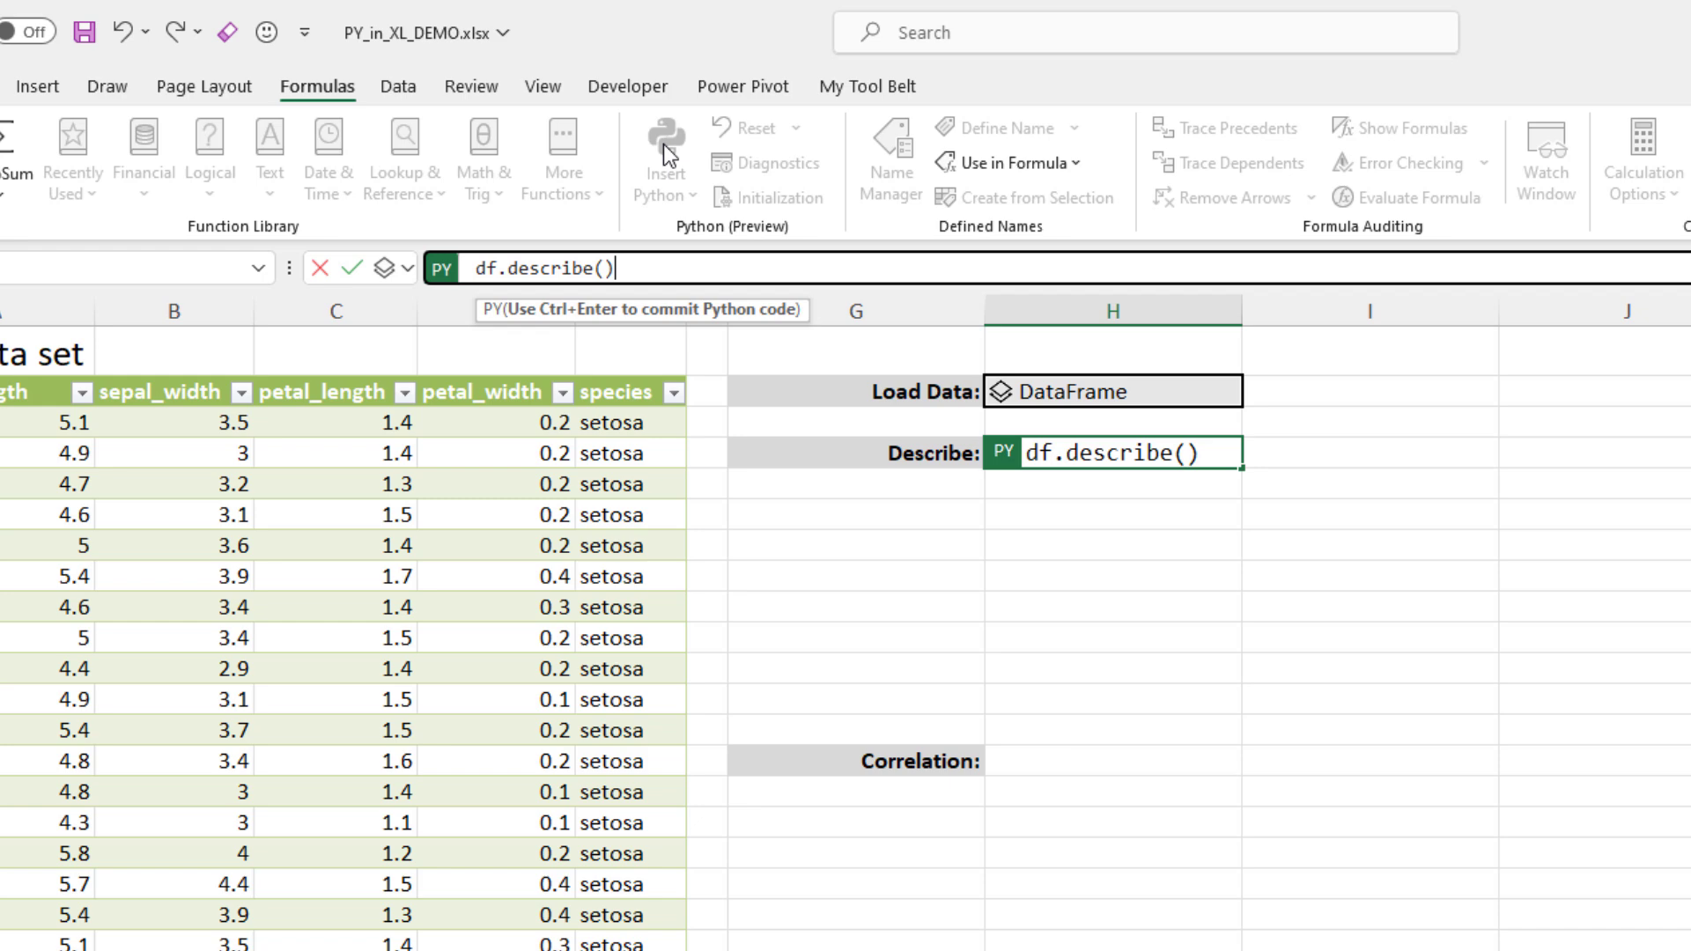
key("ctrl+Return")
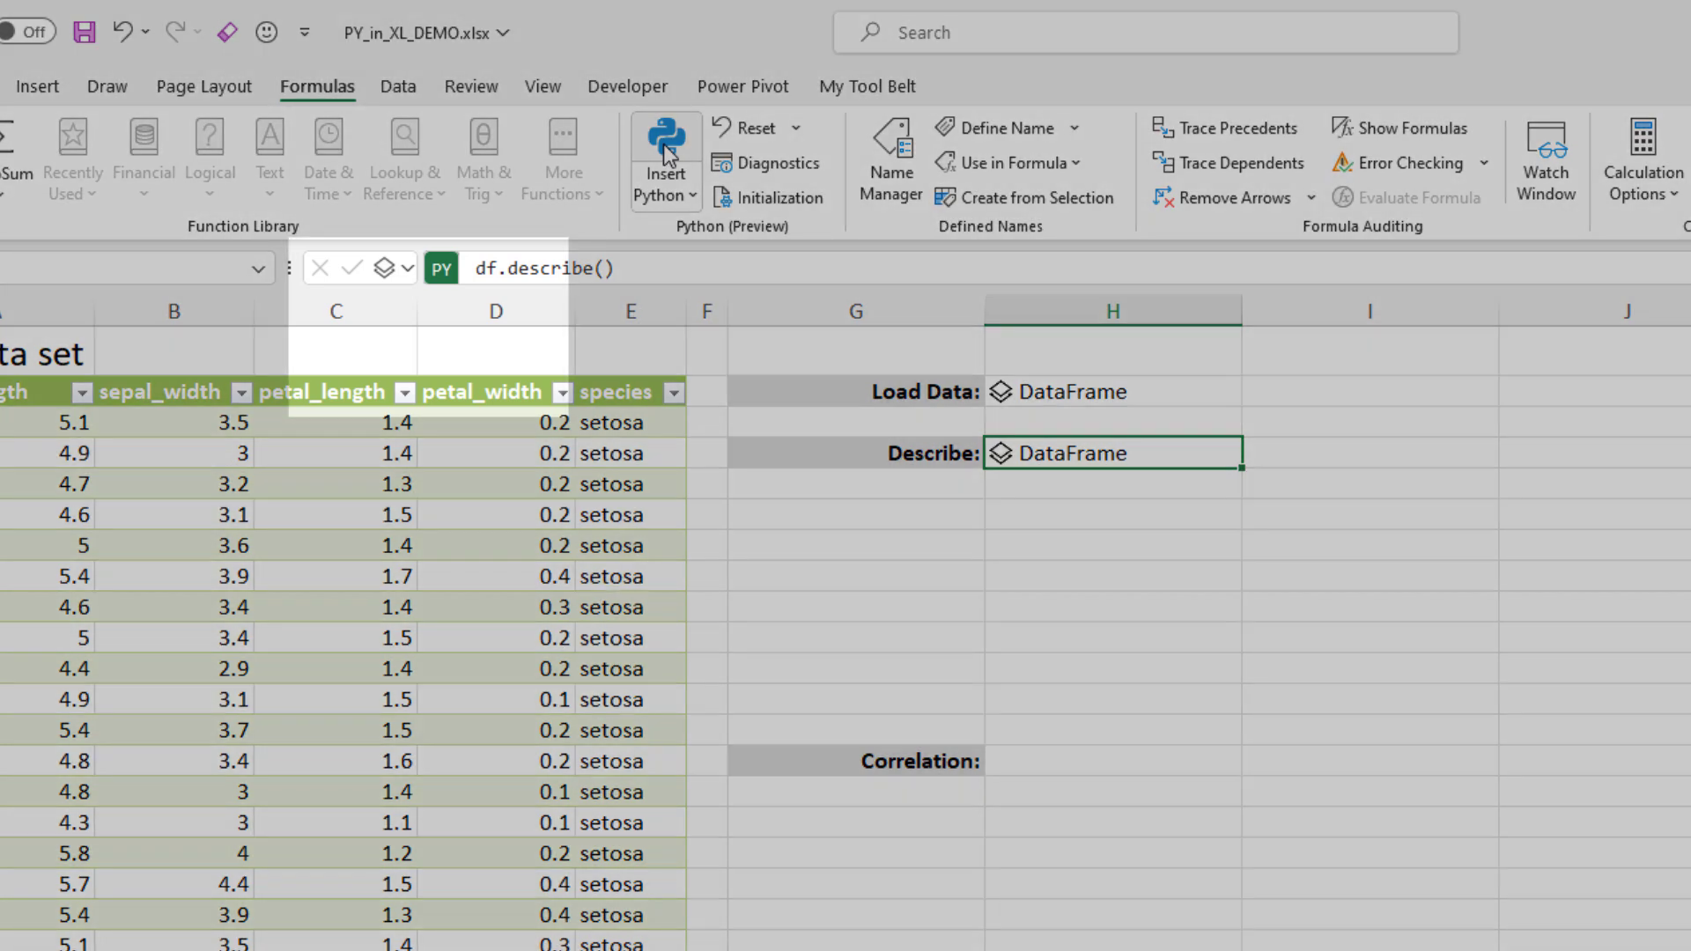
left_click(396, 269)
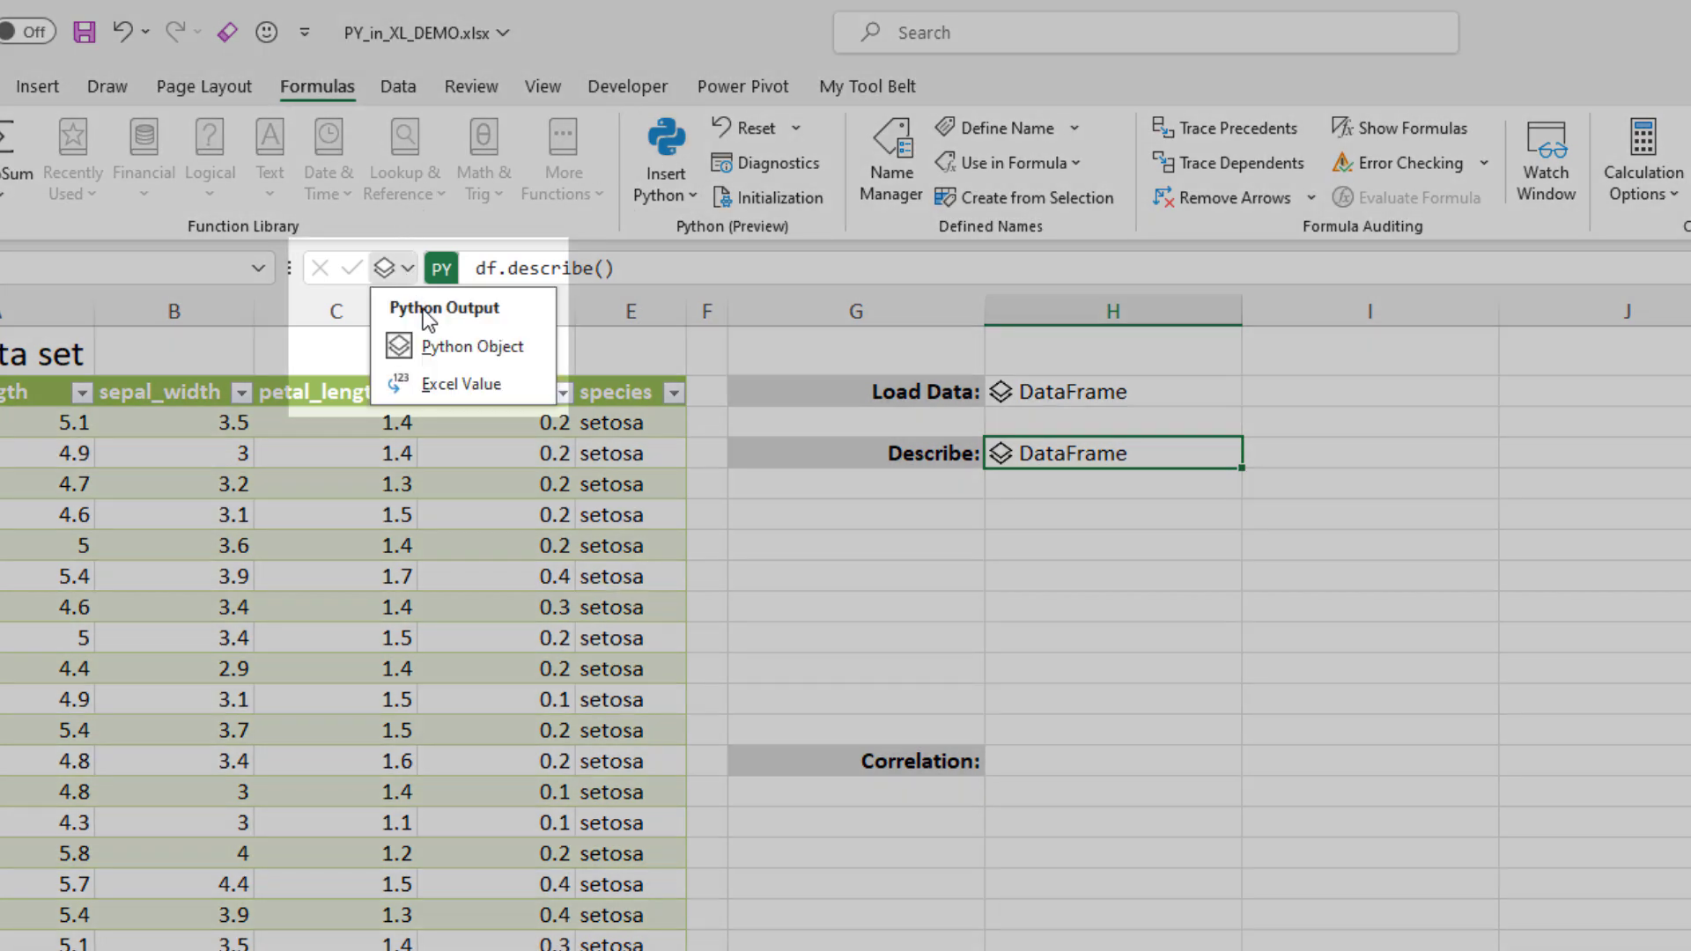
left_click(430, 388)
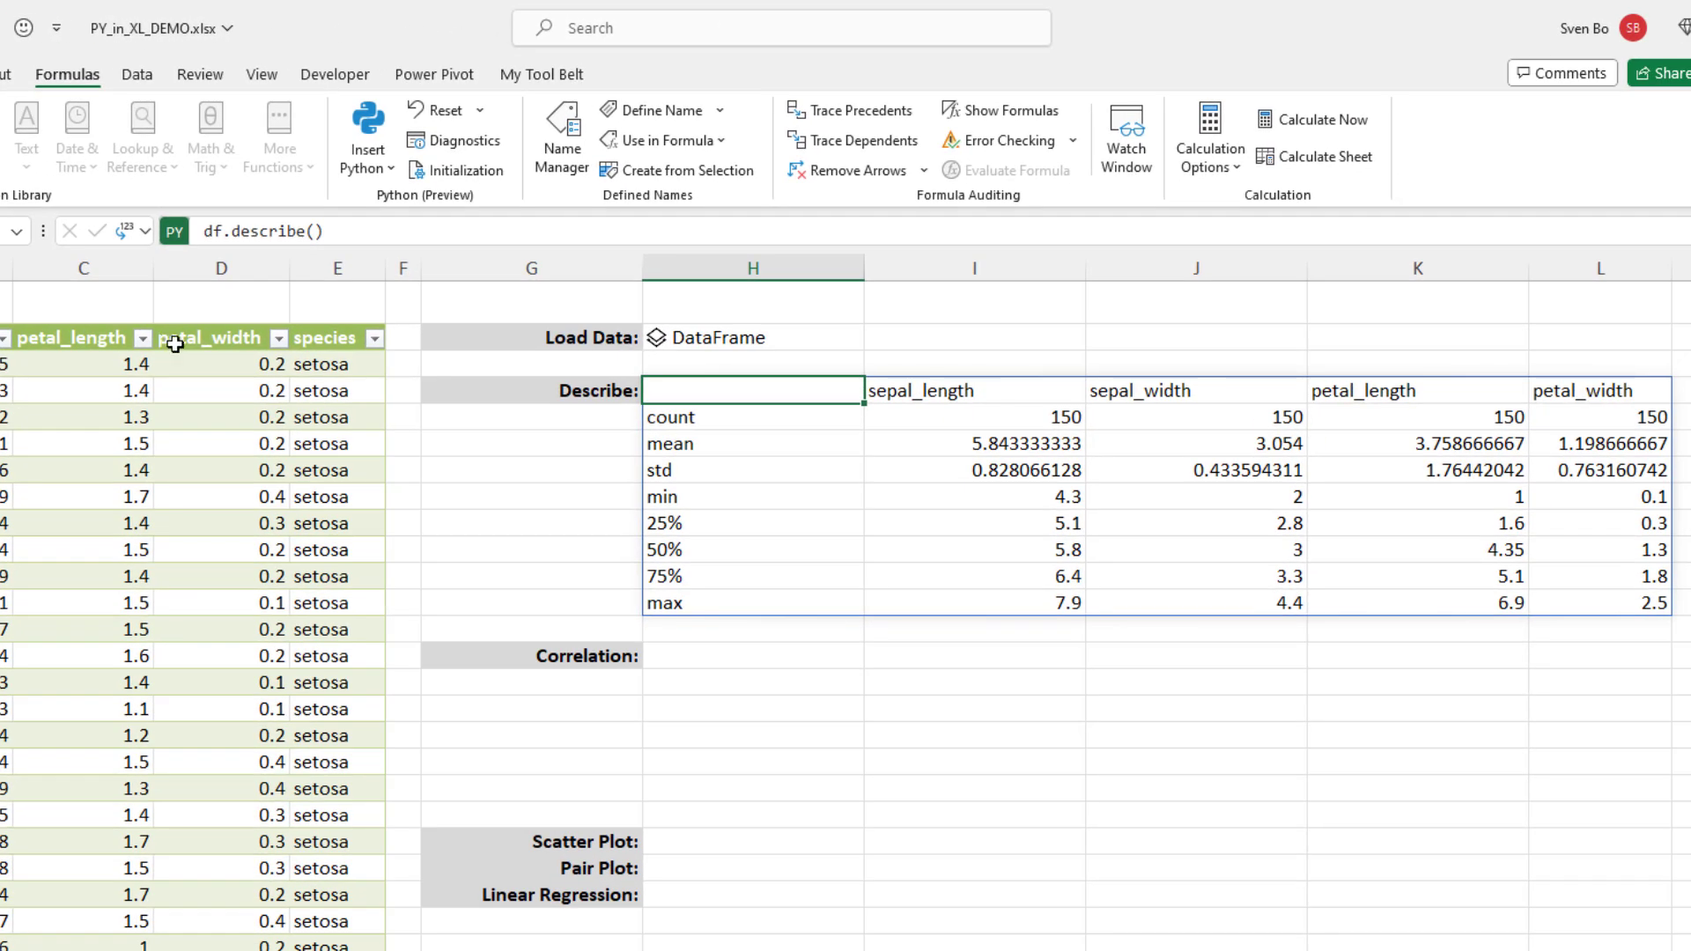
Enter the Python formula xl("H2").corr() in the cell beside Correlation and output the result as Excel values.
left_click(687, 656)
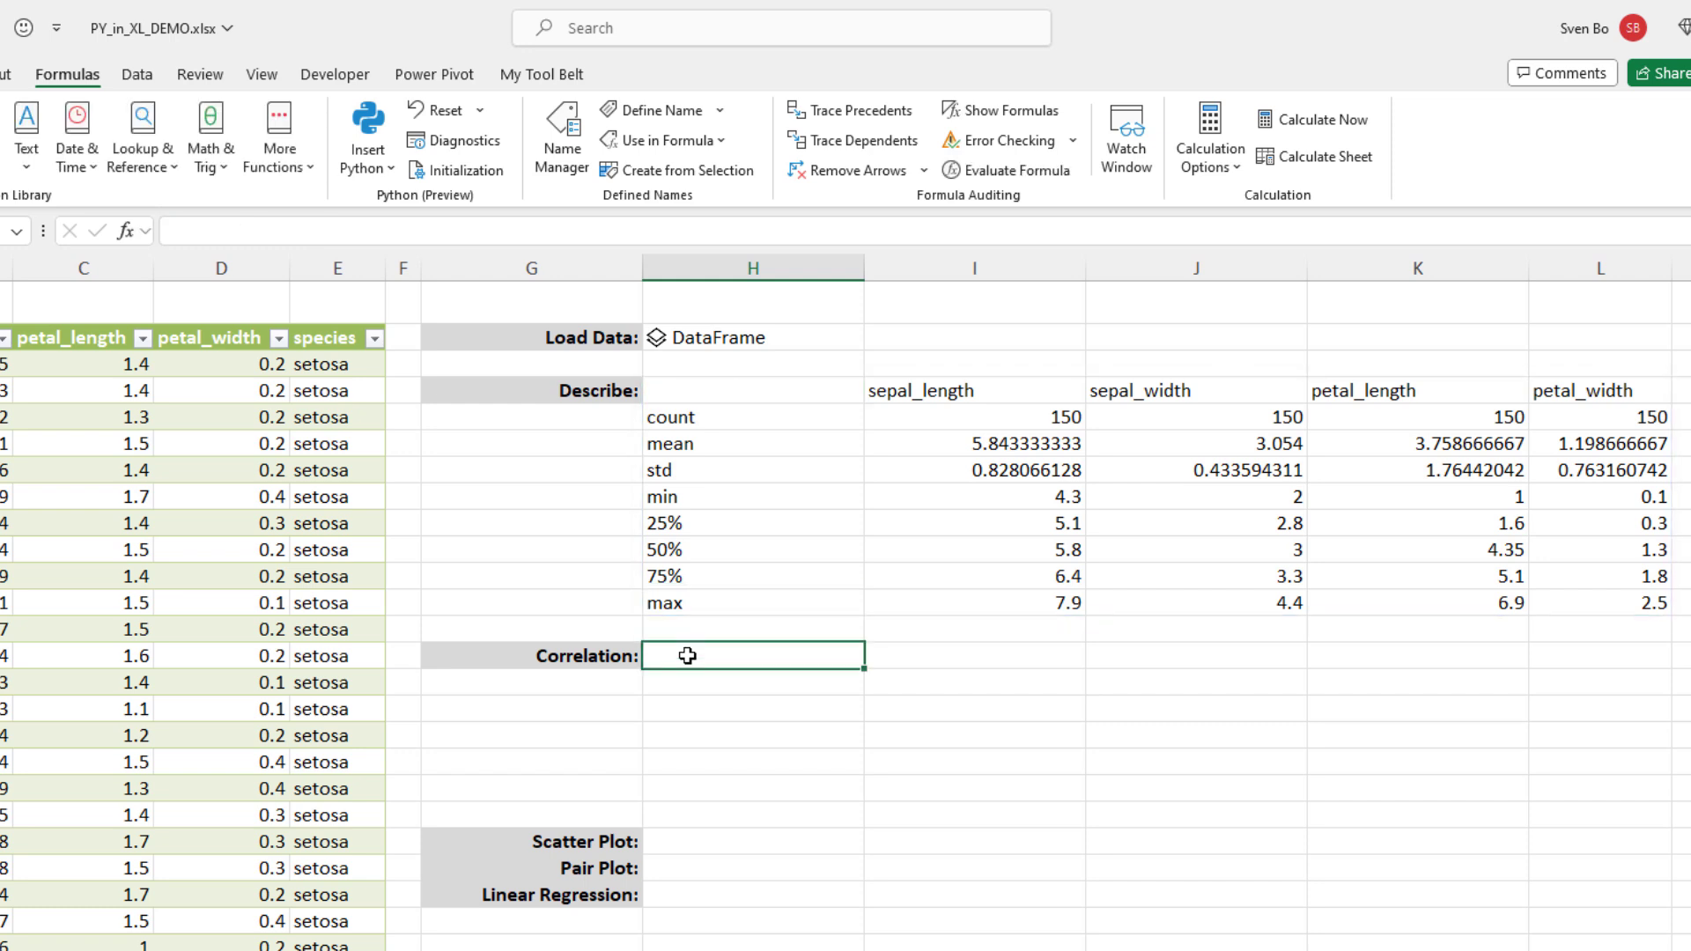
left_click(374, 122)
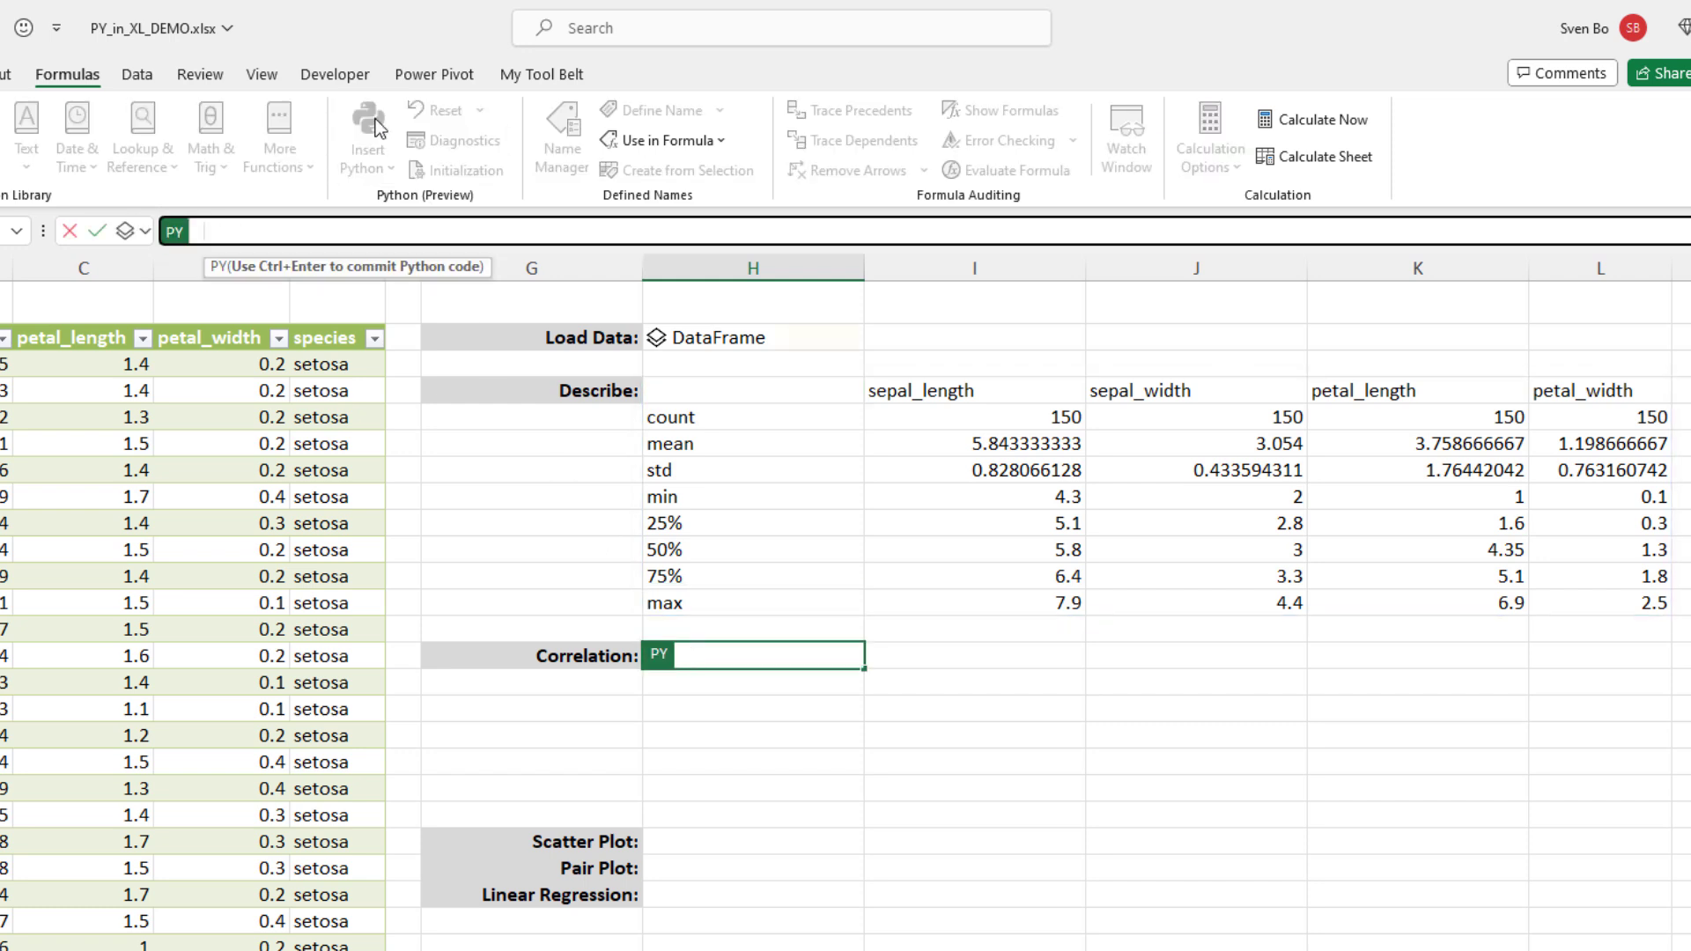
left_click(713, 338)
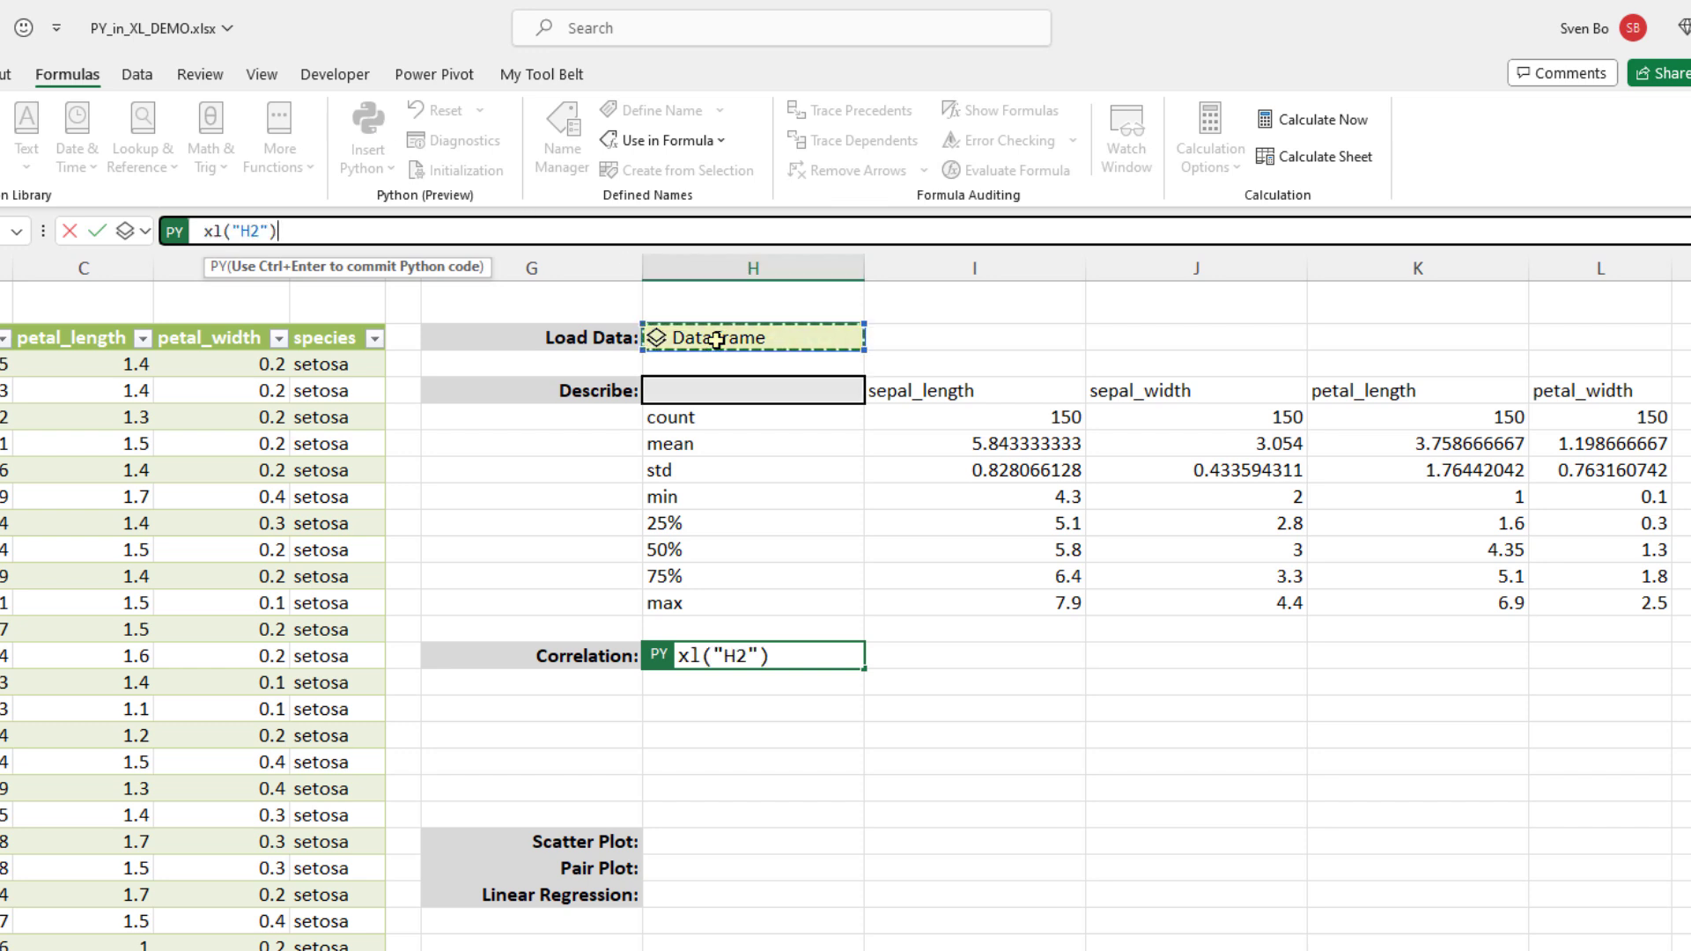
type(".corr")
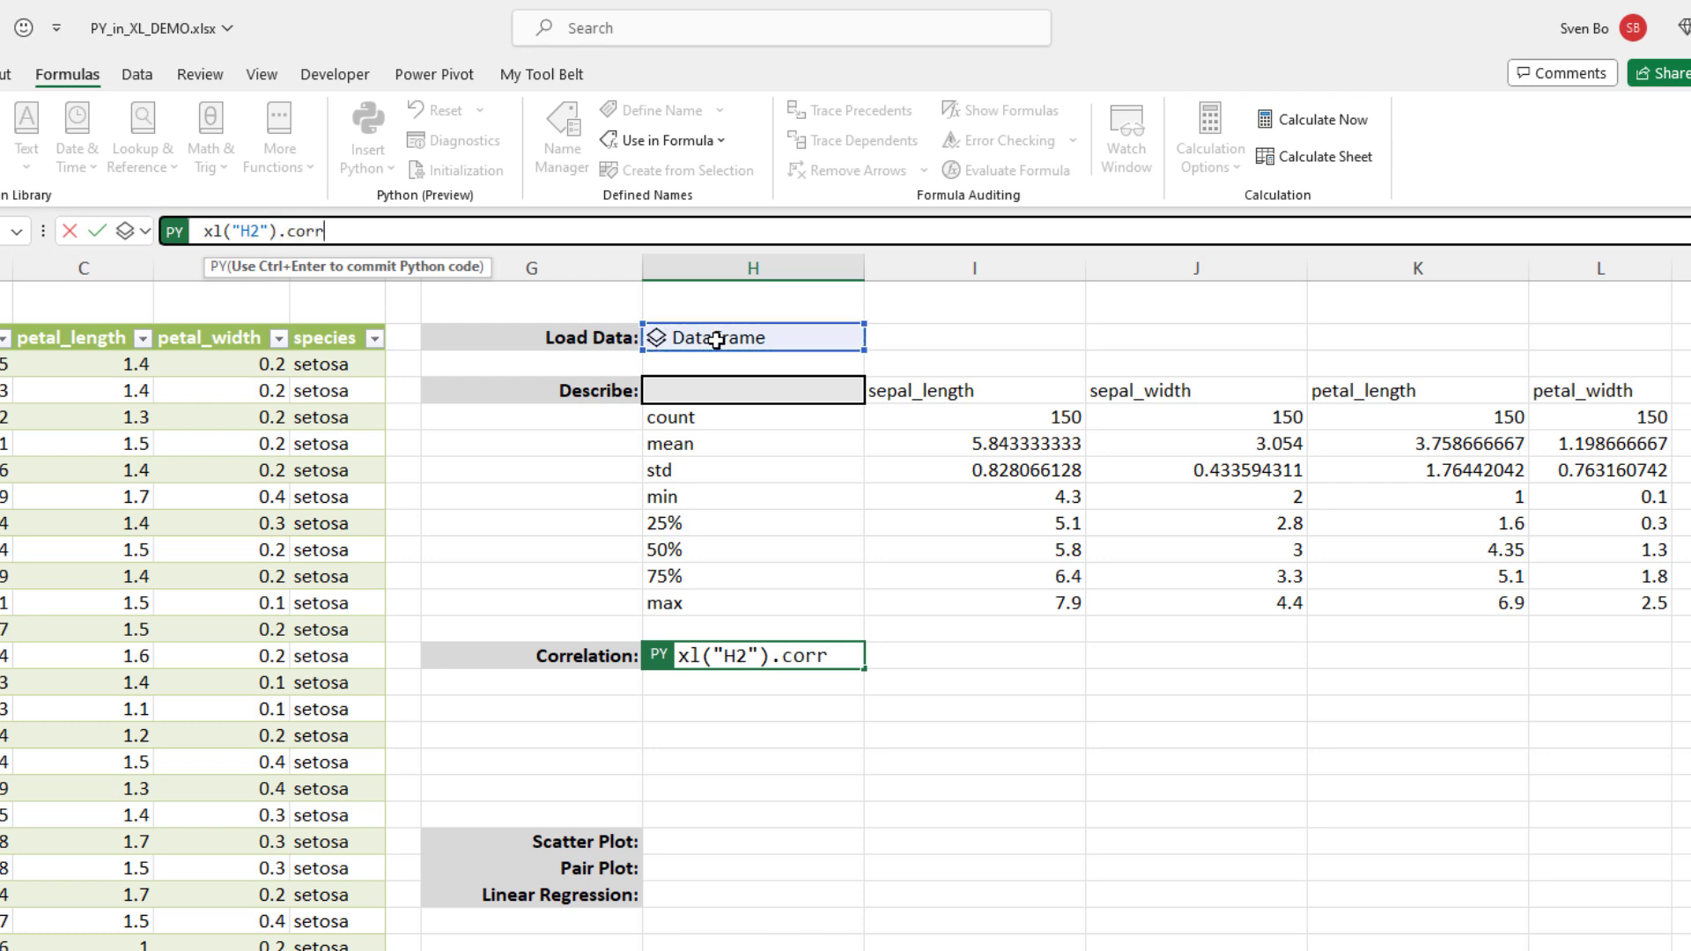
type("()")
key("ctrl+Return")
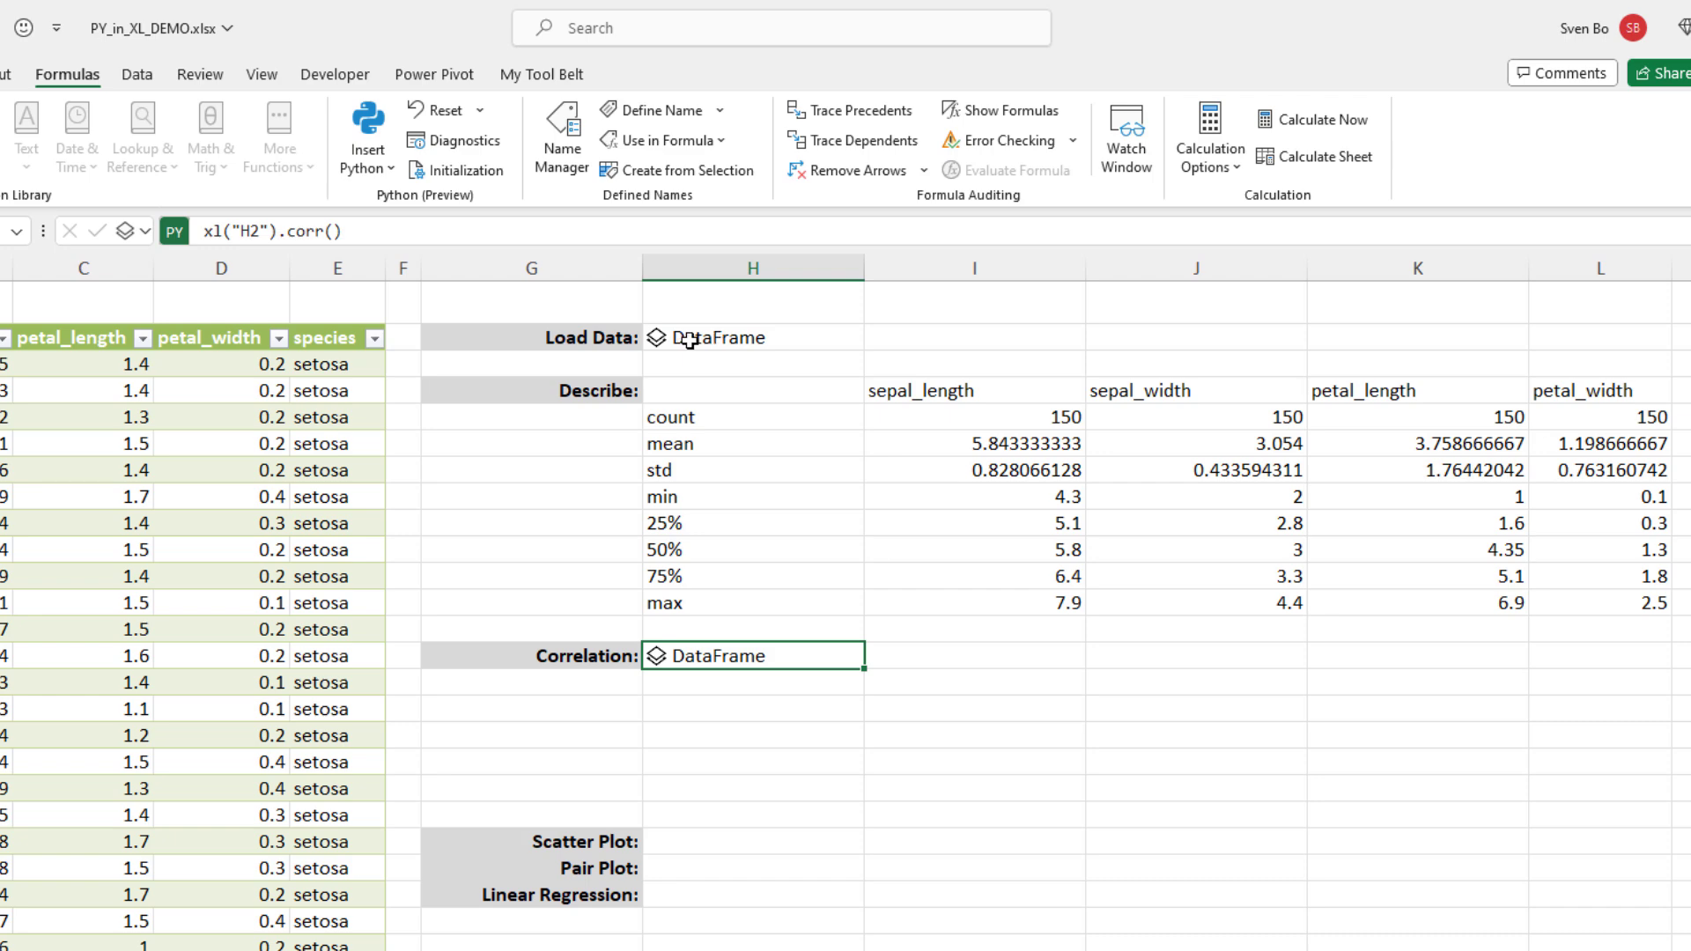
left_click(139, 231)
left_click(141, 337)
Start a Python formula beside Scatter Plot with a taller formula bar and write plt.scatter(df["sepal_length"], df["sepal_width"]).
left_click(700, 797)
left_click(690, 834)
key("ctrl+alt+shift+p")
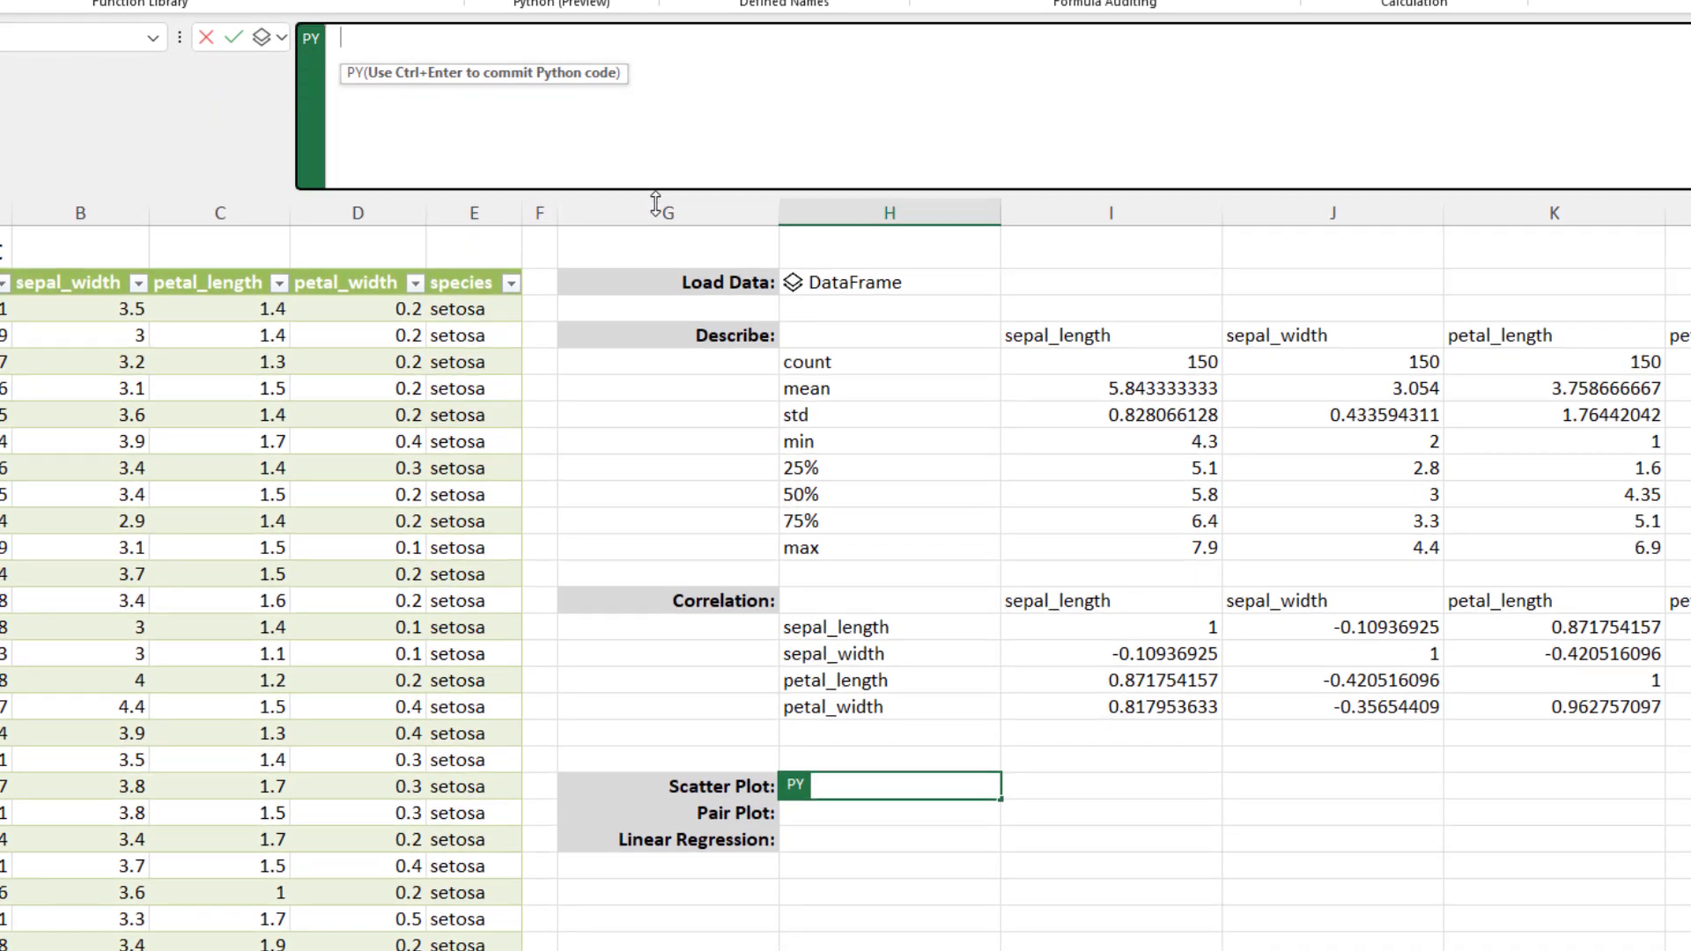
left_click_drag(655, 203, 656, 225)
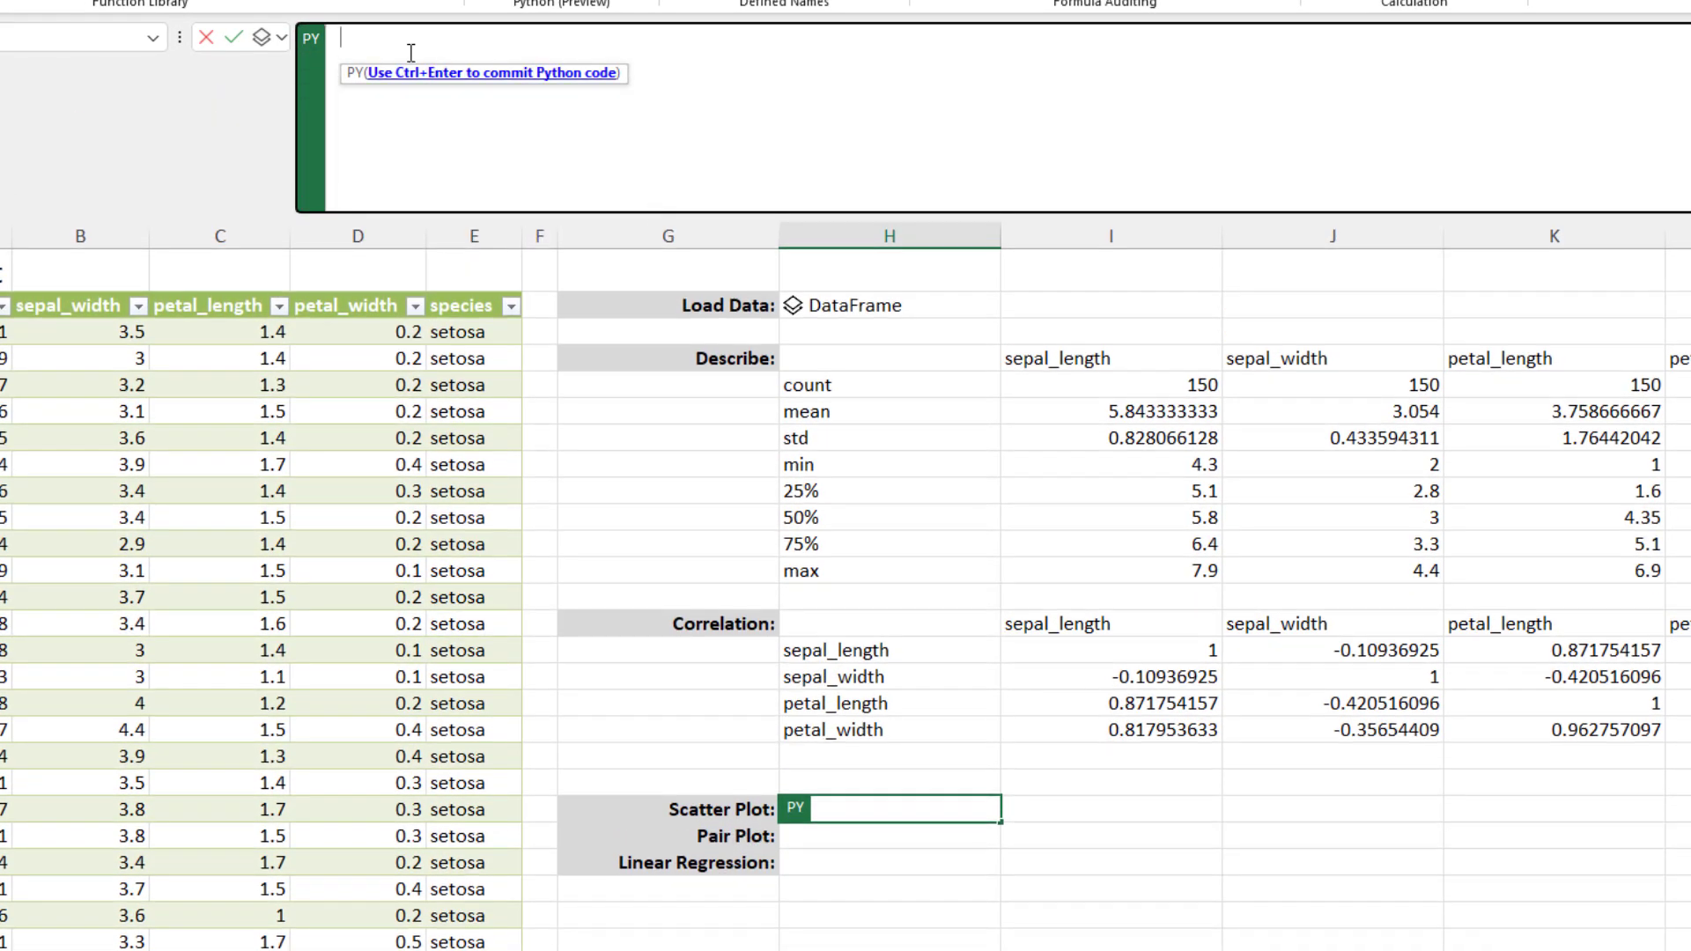
type("plt.scatter(df[\"sepal_length\"], df[\"sepal_width\"])")
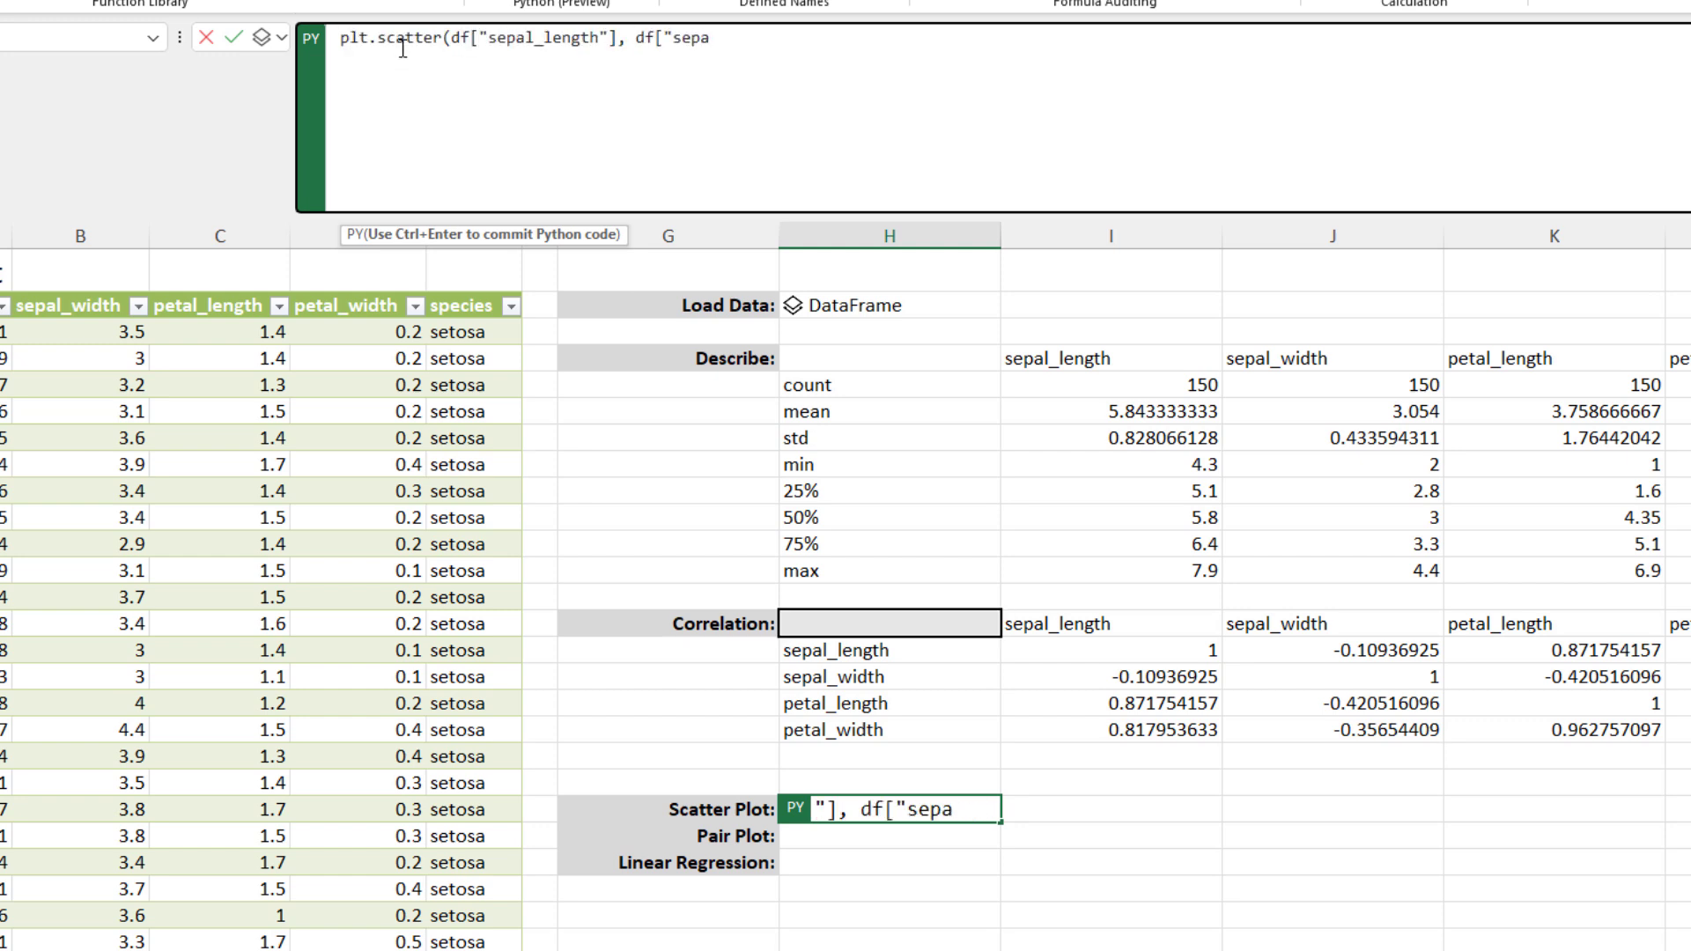
Add the axis labels sepal_length and sepal_width and the title 'Sepal length and width analysis' to the scatter plot code and commit it.
key("Return")
type("plt.xlabel('sepal_length')")
key("Return")
type("plt.ylabel('sepal_width')")
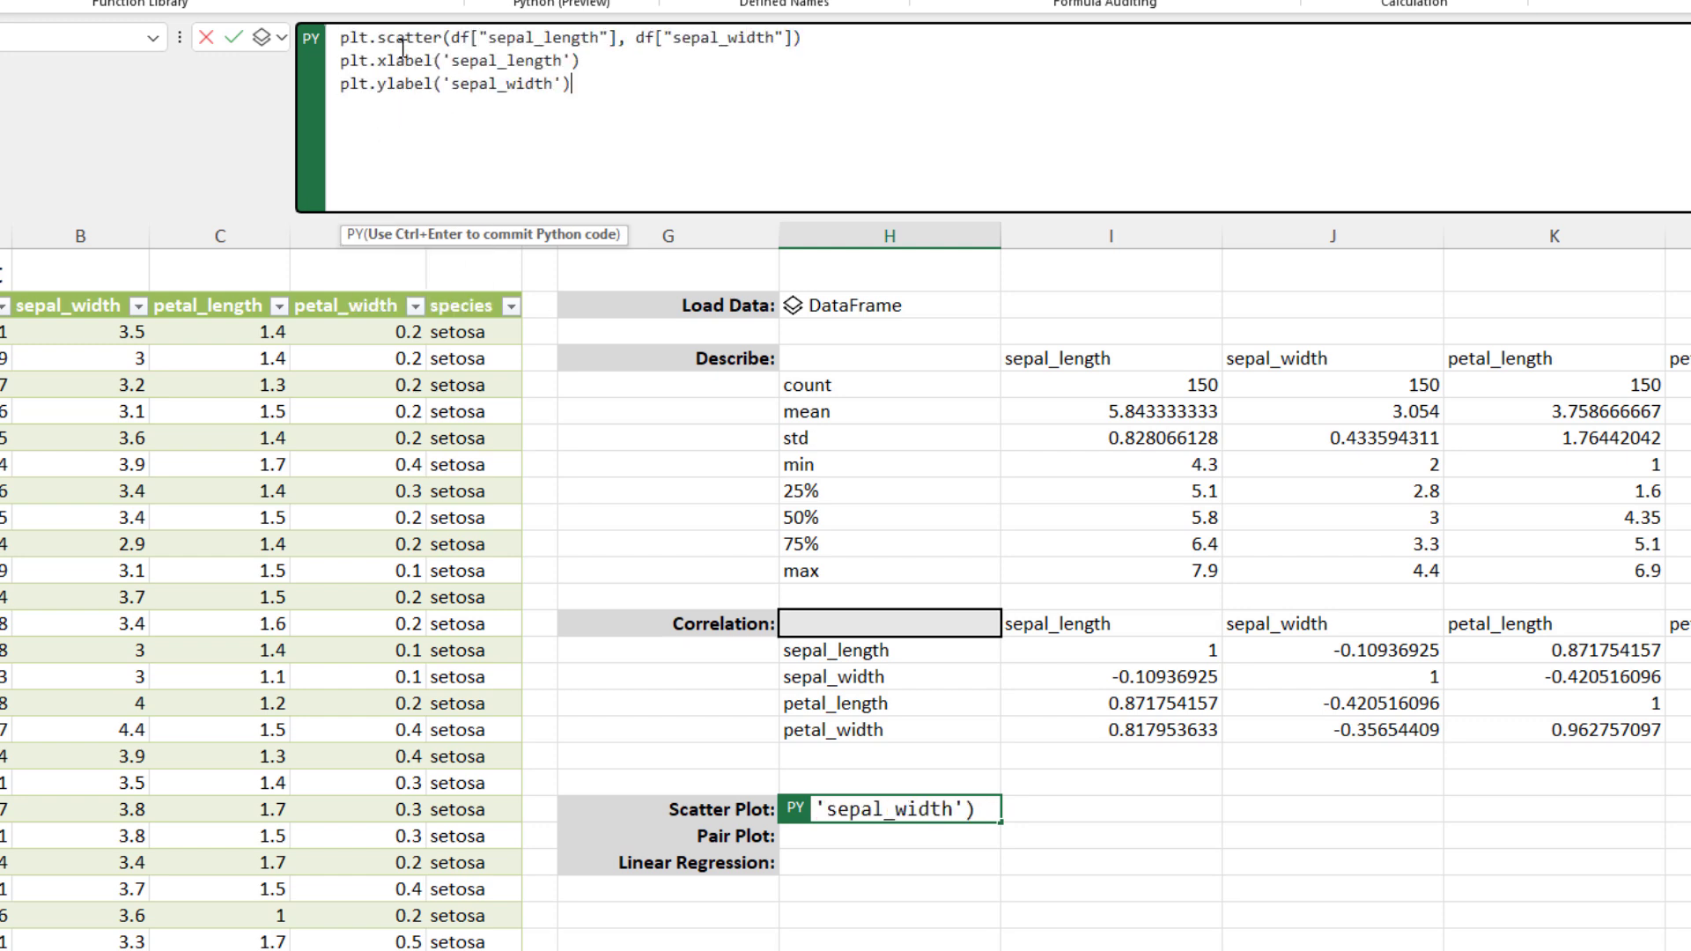
key("Return")
type("plt.title('Sepal length and width analysis')")
key("Return")
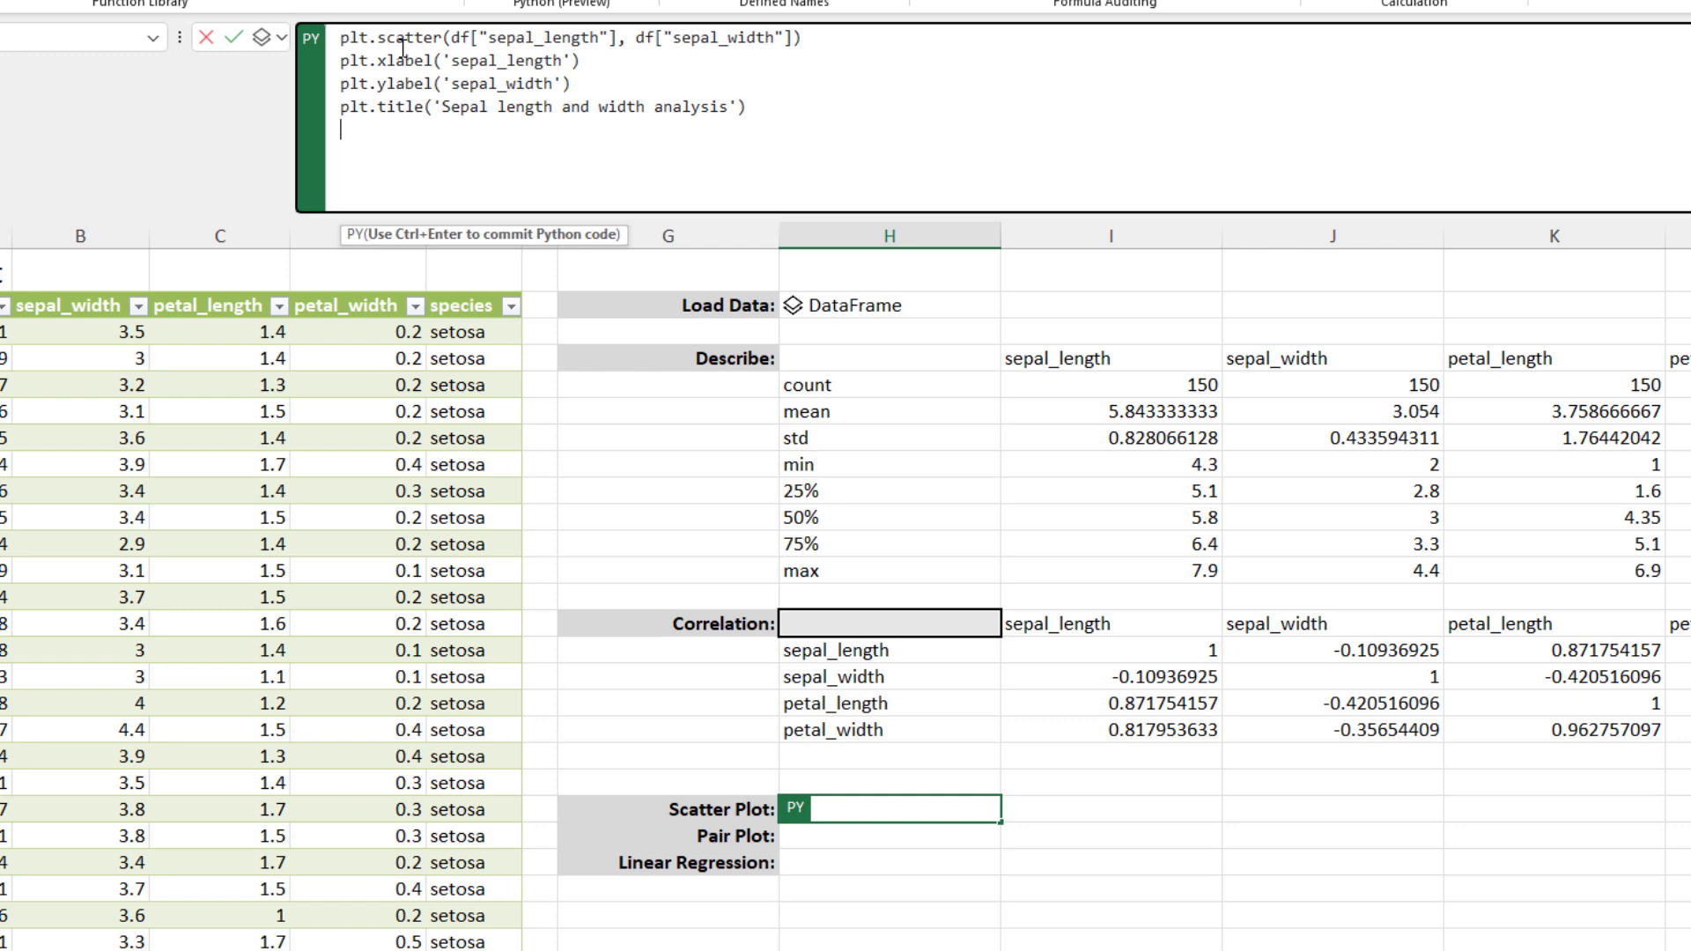
key("ctrl+Return")
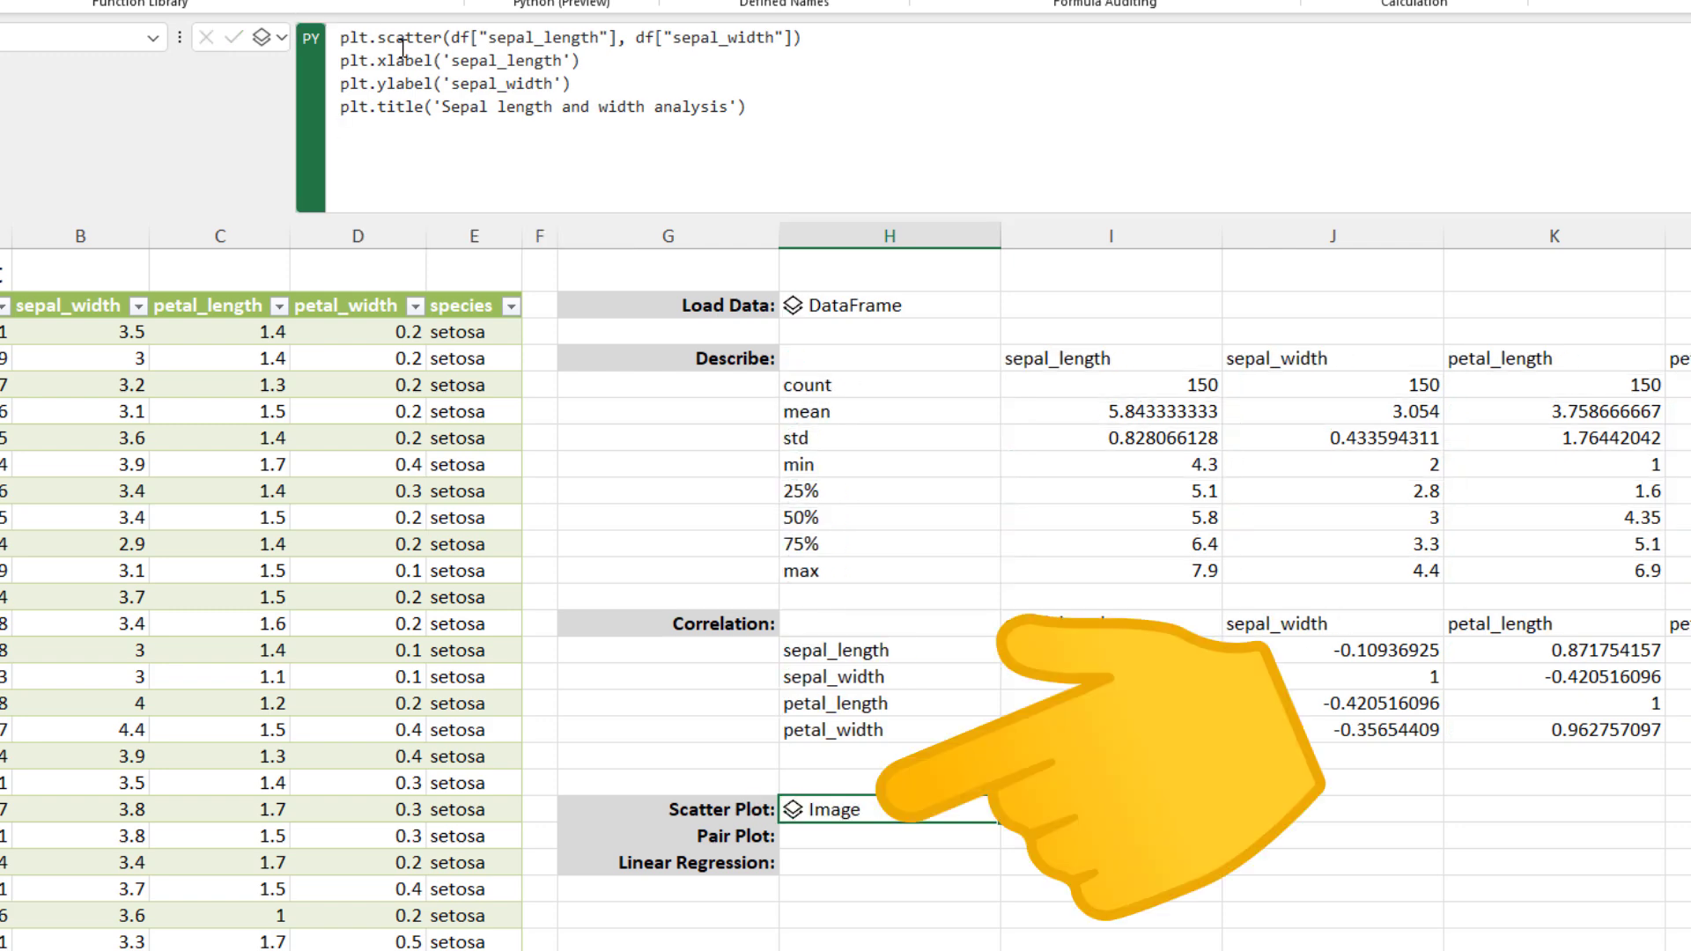
Output the scatter plot in H21 as an Excel value and display it as a picture floating over the cells.
left_click(271, 39)
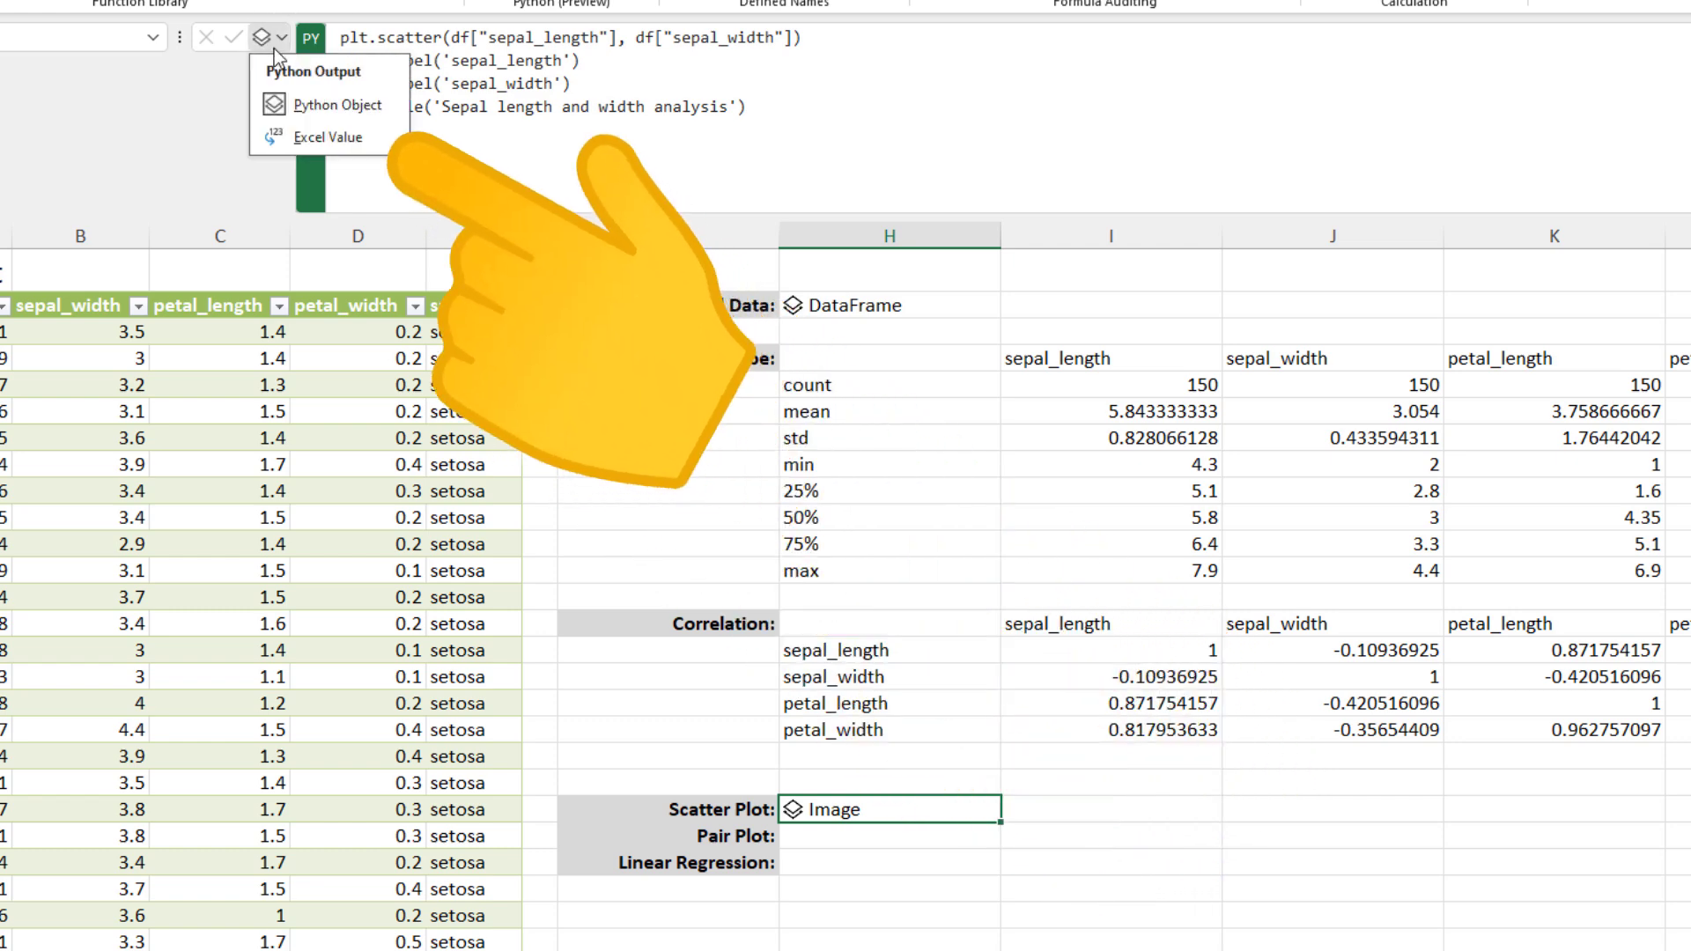
left_click(273, 138)
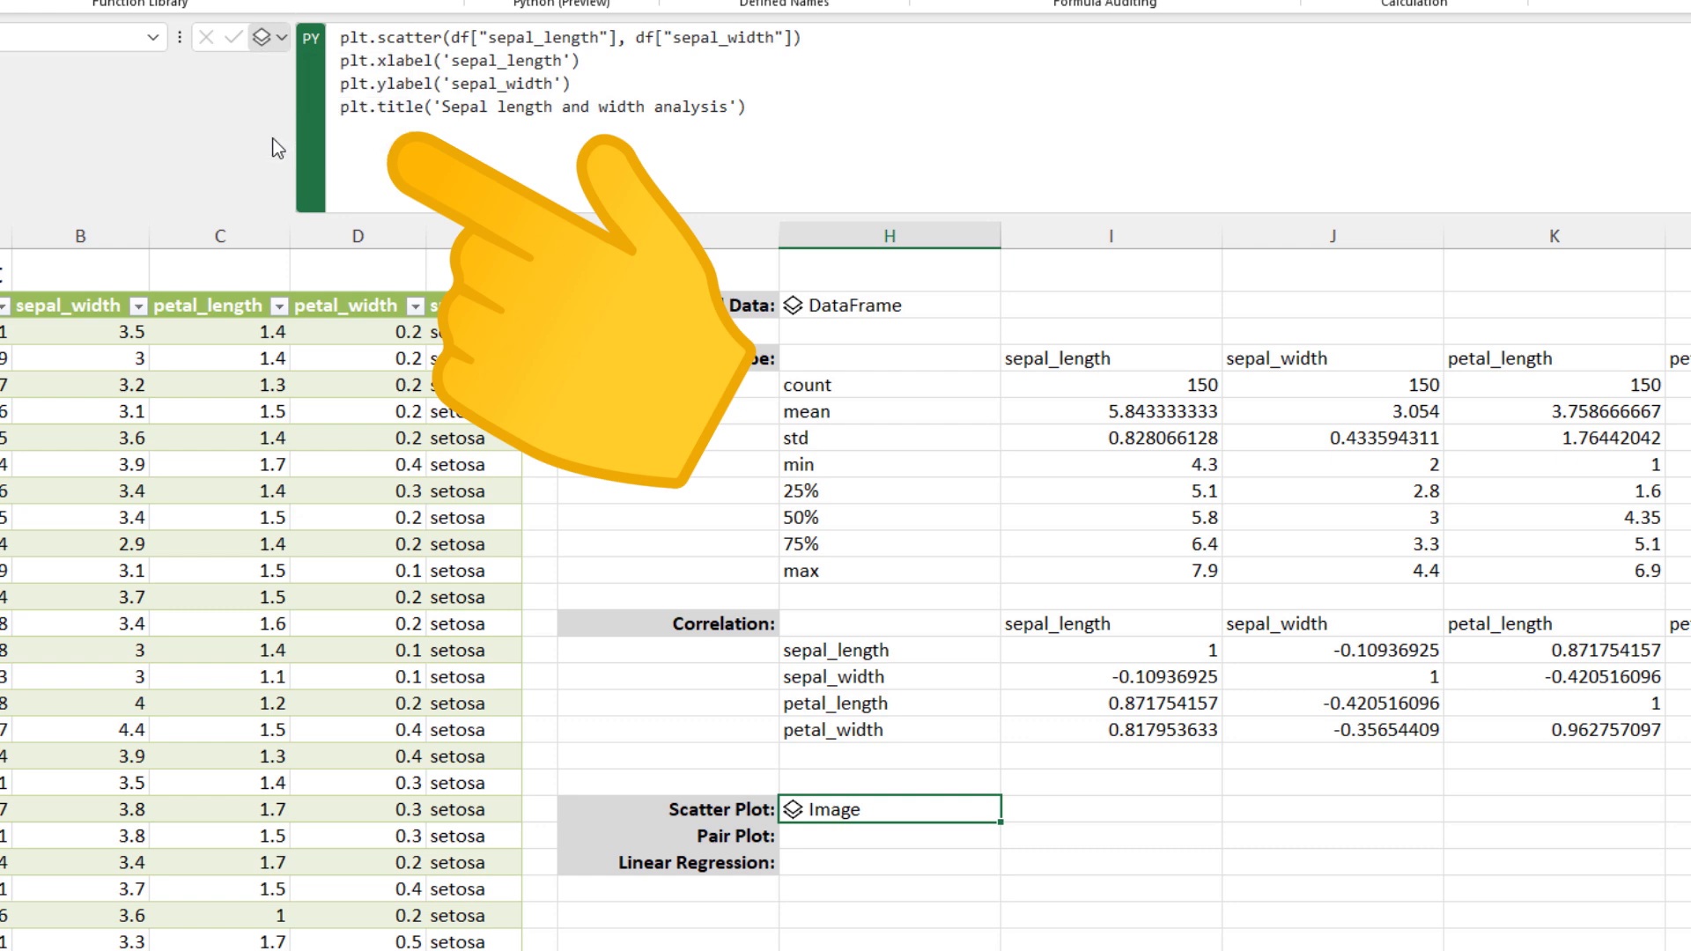
right_click(794, 811)
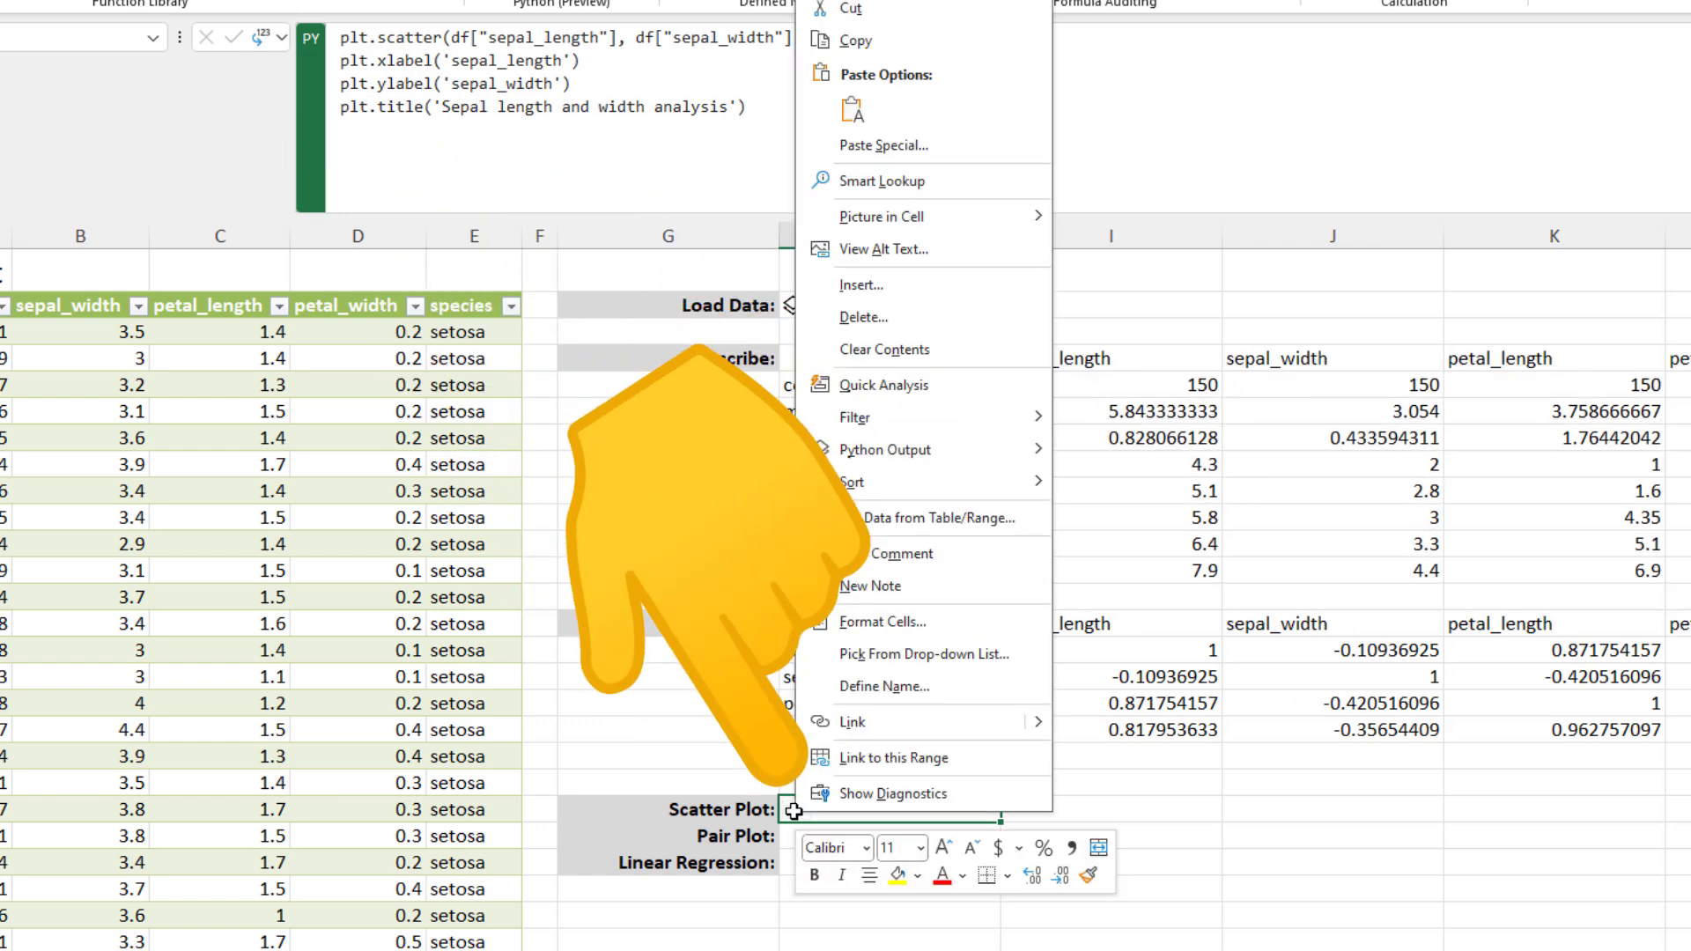
mouse_move(986, 217)
left_click(1125, 254)
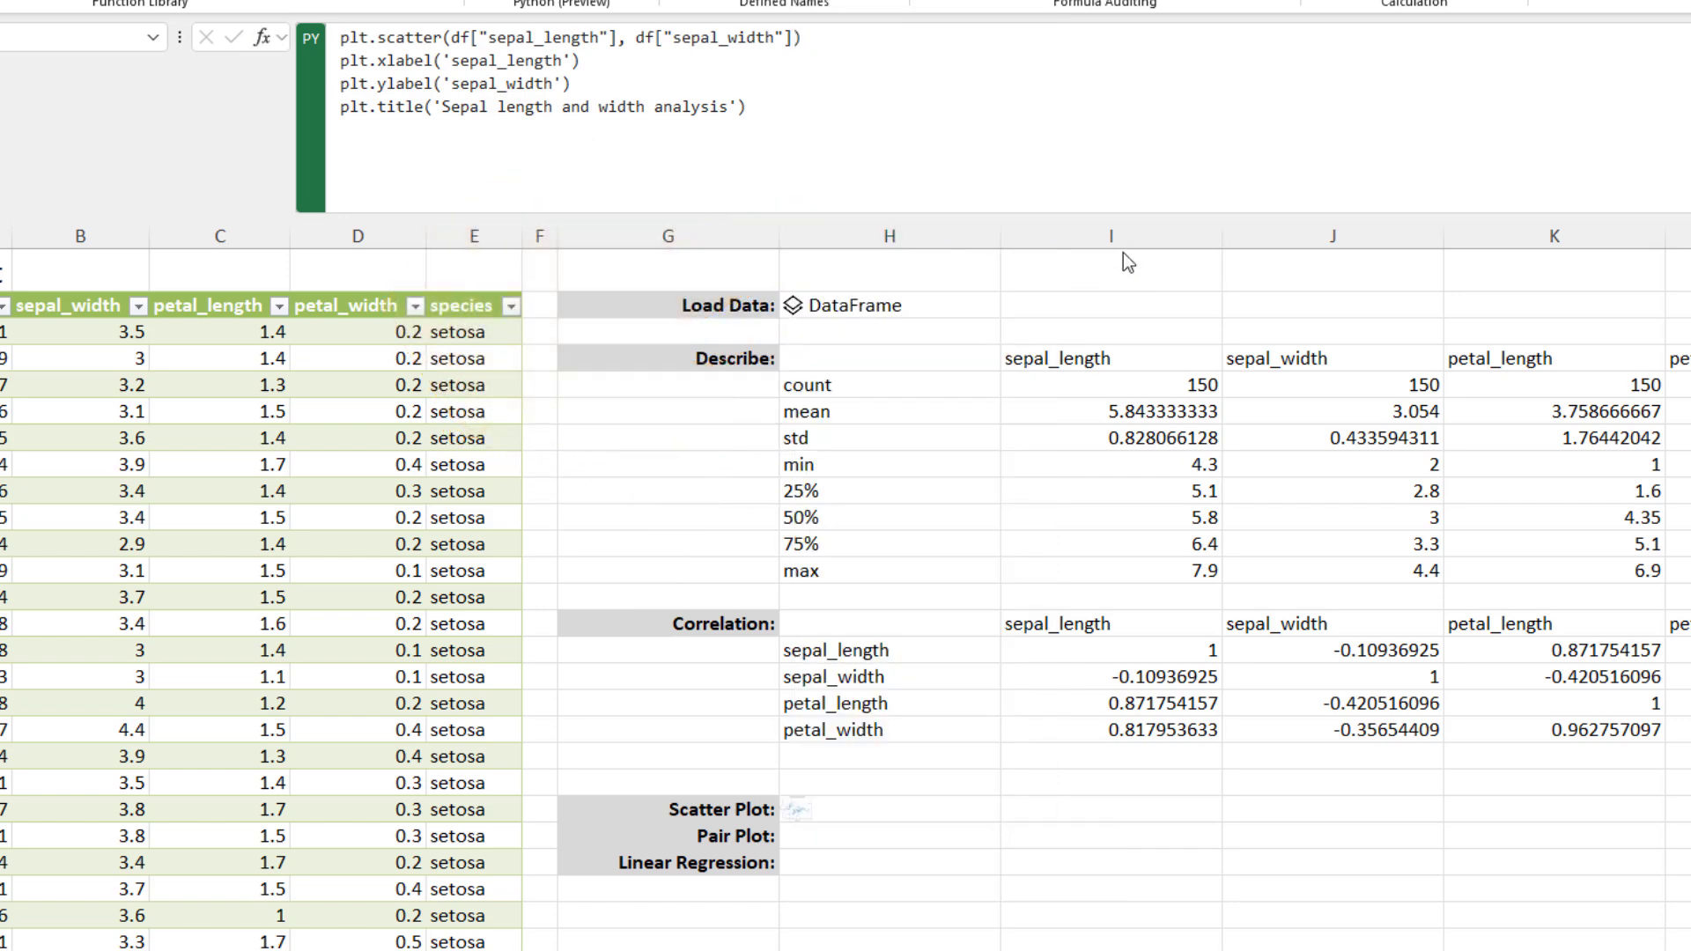
scroll(1497, 702, "down", 6)
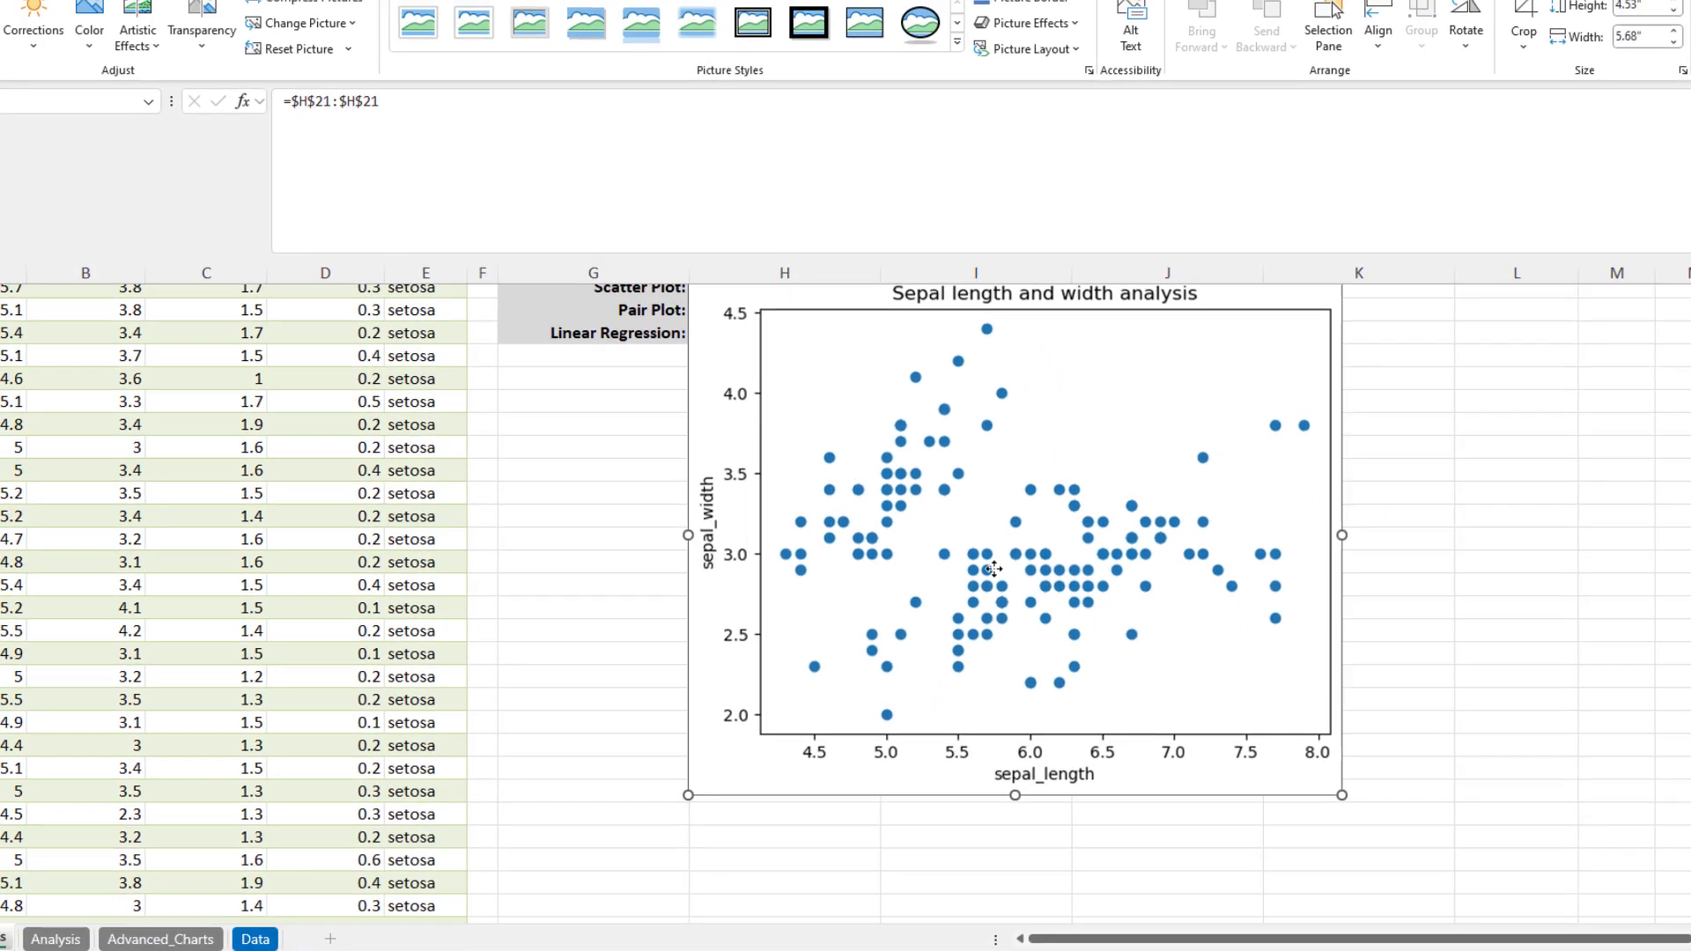
Move the floating scatter plot picture off the labelled cells and delete it from the sheet.
left_click_drag(994, 568, 1281, 555)
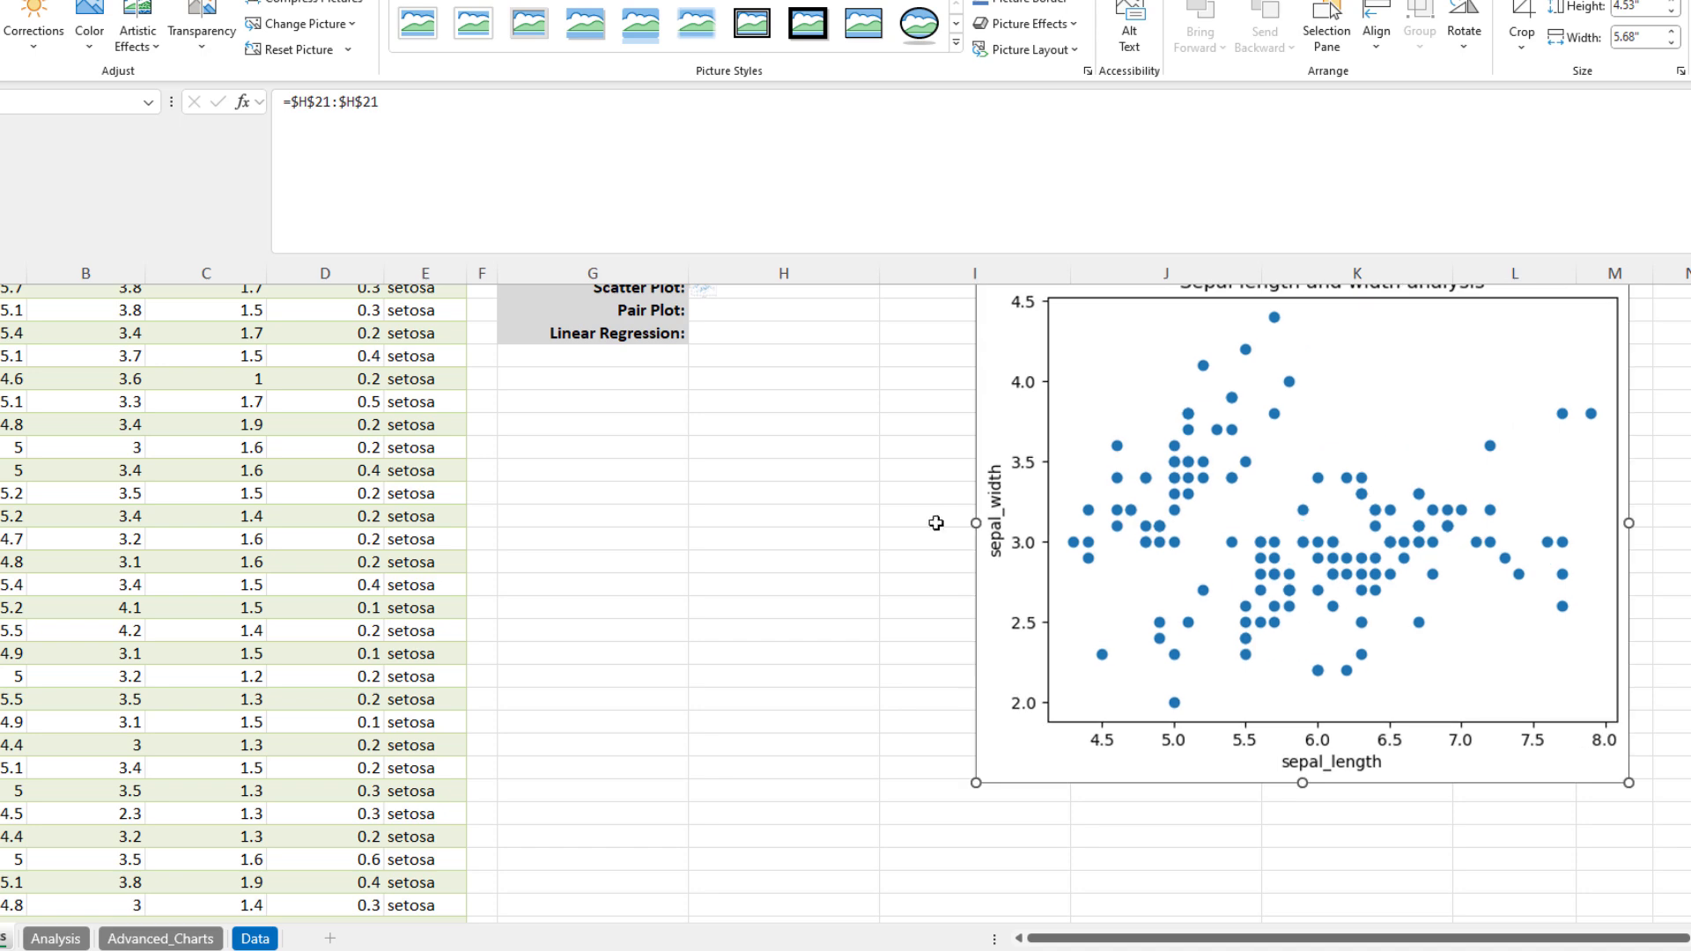
scroll(894, 528, "up", 2)
left_click(893, 533)
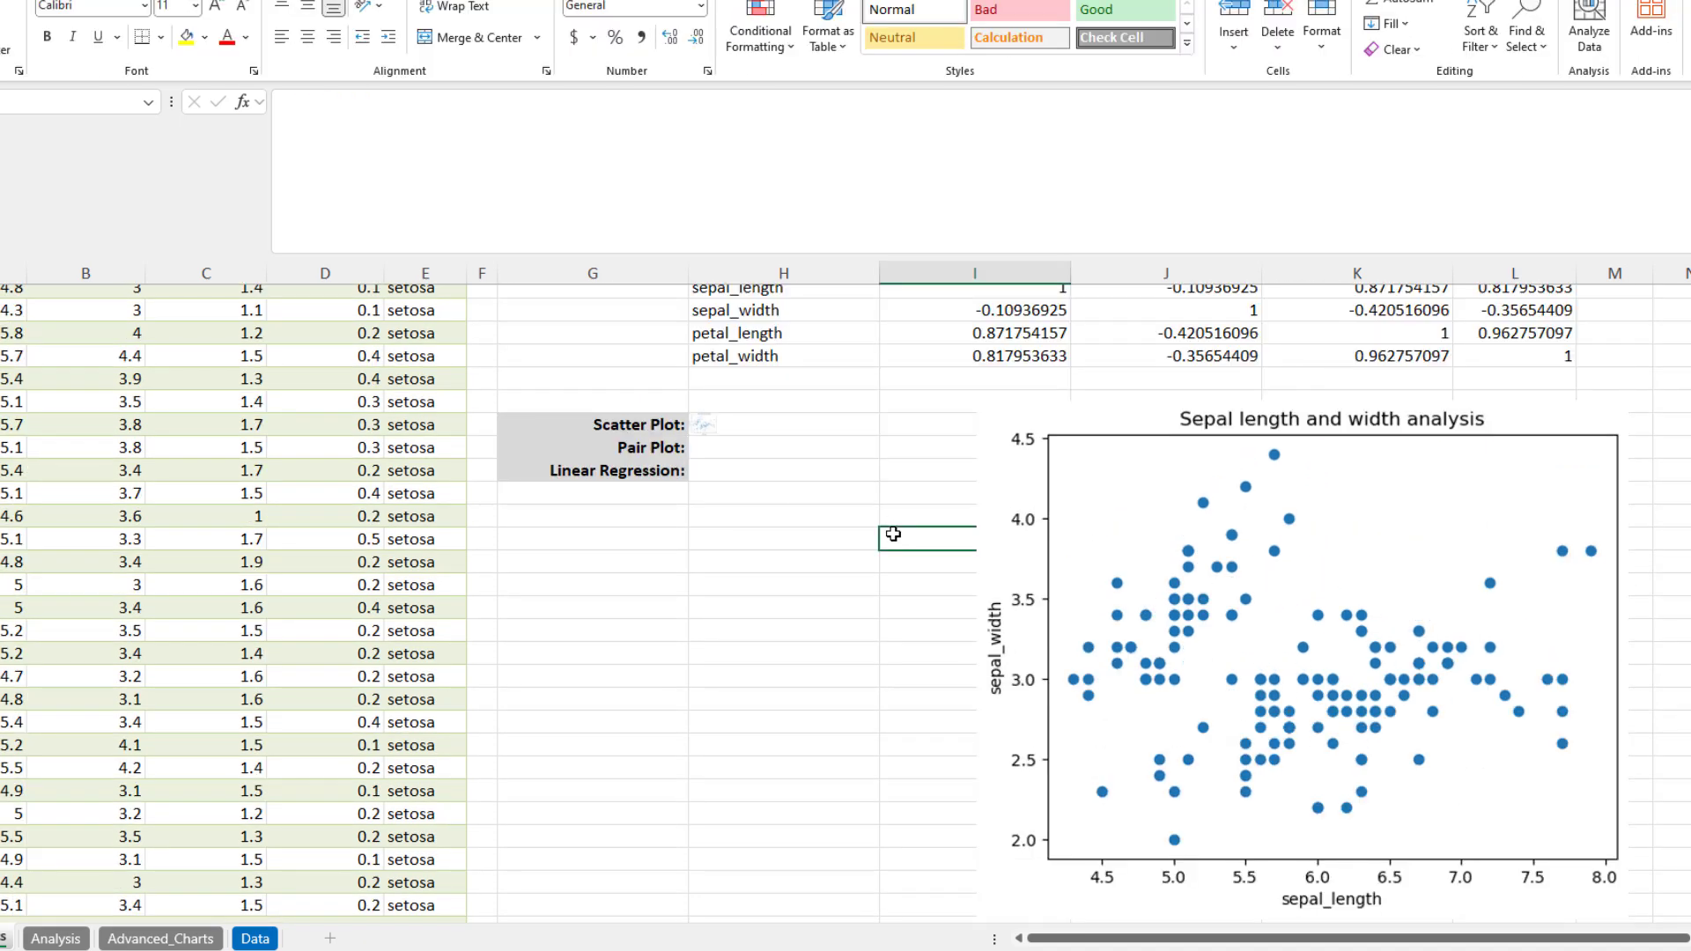
left_click(988, 482)
key("Delete")
Enter the Python code pairplot = sns.pairplot(df, vars=["sepal_length", "sepal_width", "petal_length", "petal_width"]) beside Pair Plot and output it as an Excel value.
left_click(761, 447)
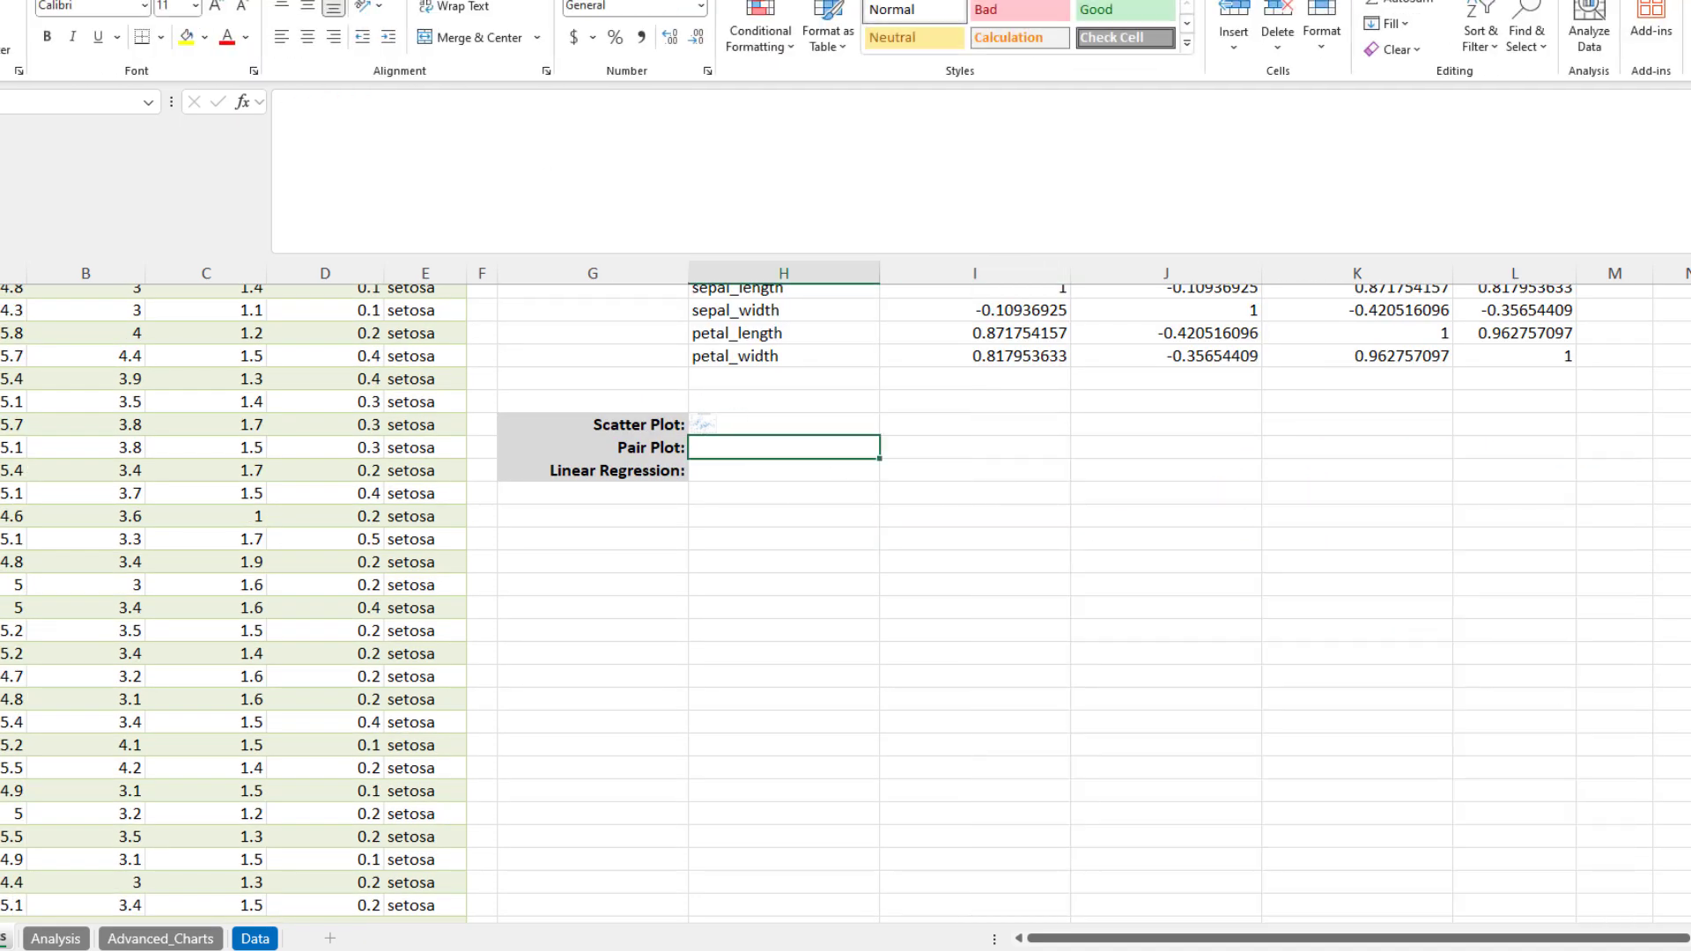
left_click(451, 22)
type("pairplot = sns.pairplot(df, vars=[\"sepal_length\", \"sepal_width\", \"petal_length\", \"petal_w")
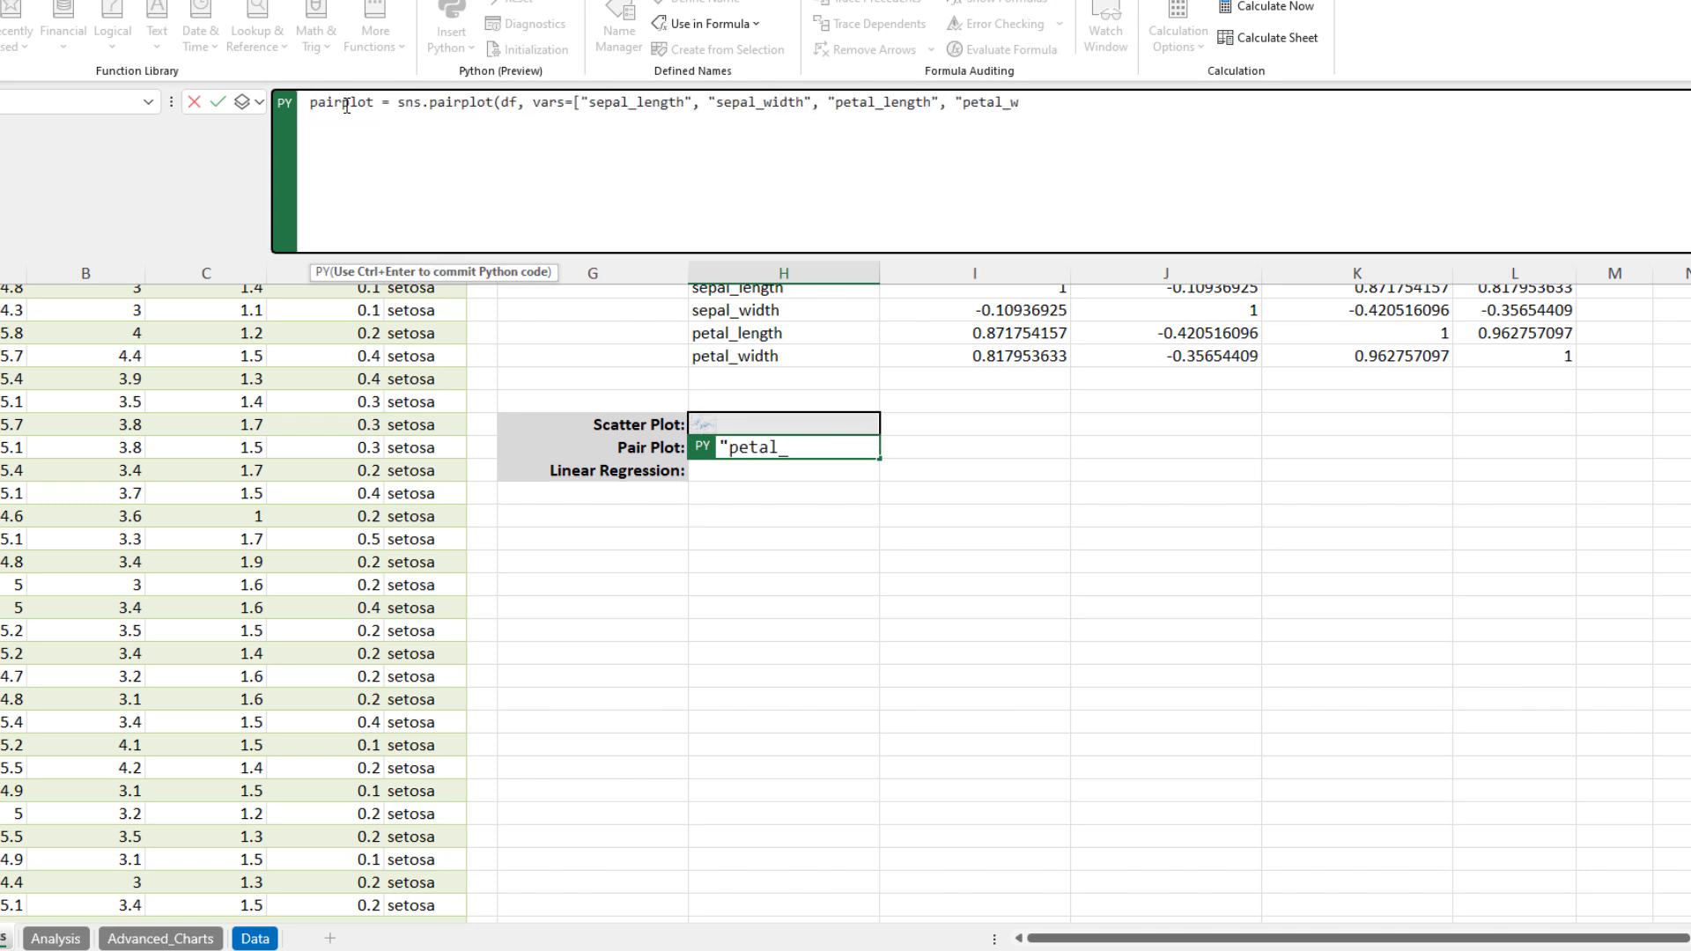
type("idth\"])")
key("ctrl+Return")
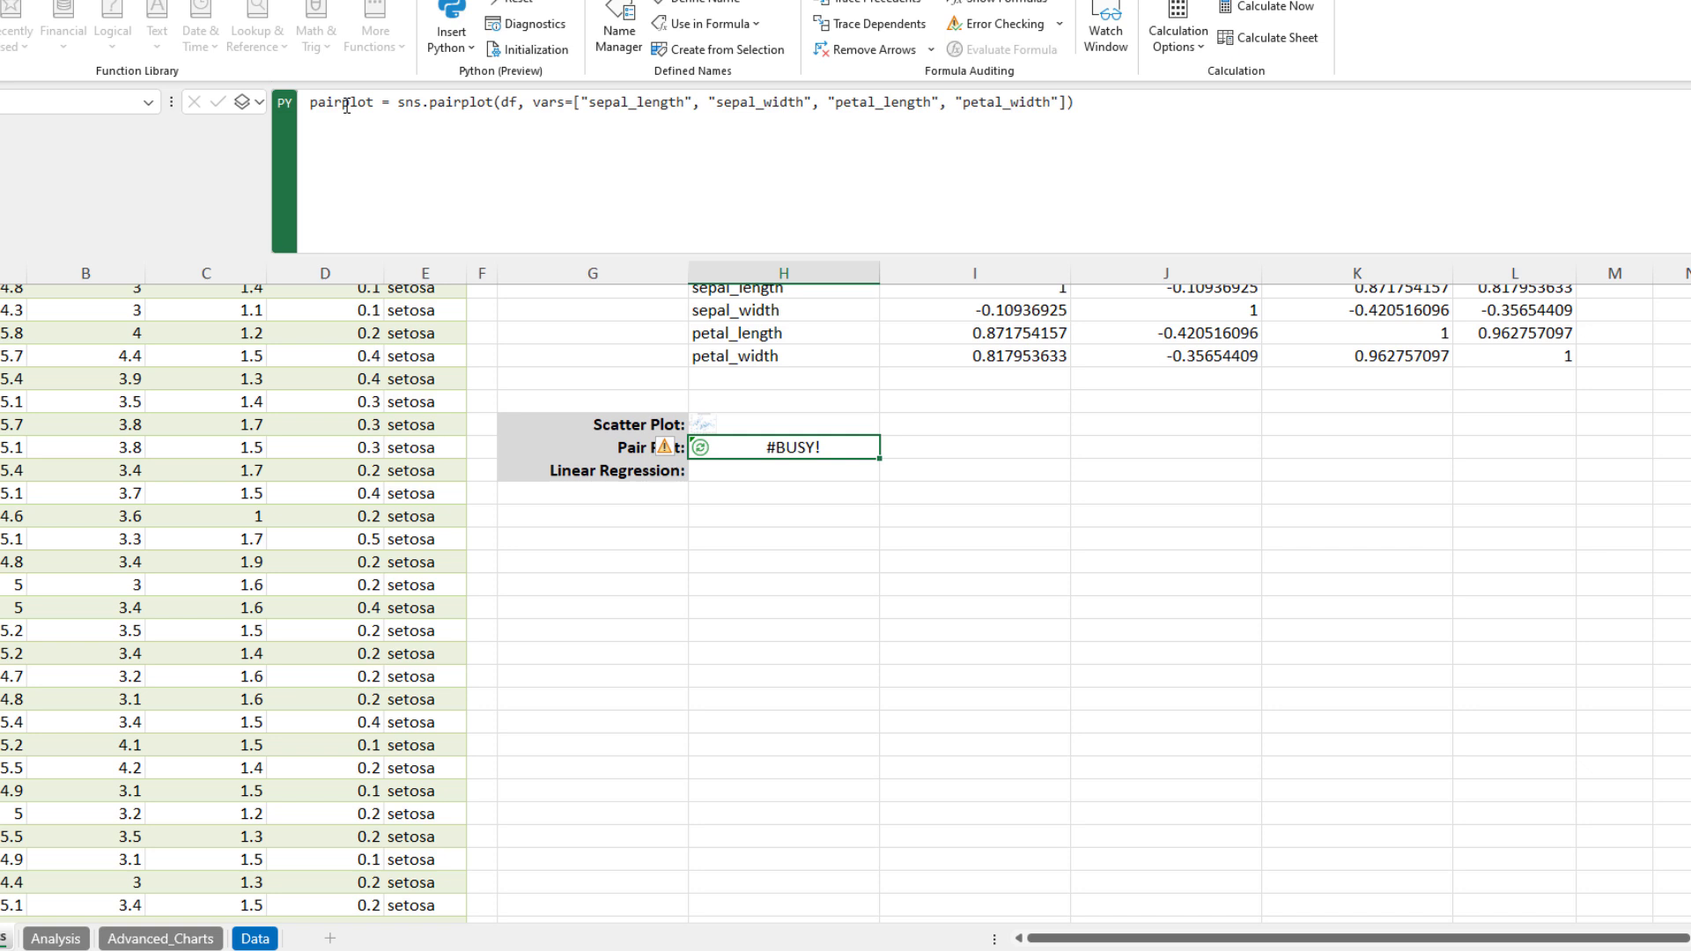
left_click(260, 102)
left_click(278, 187)
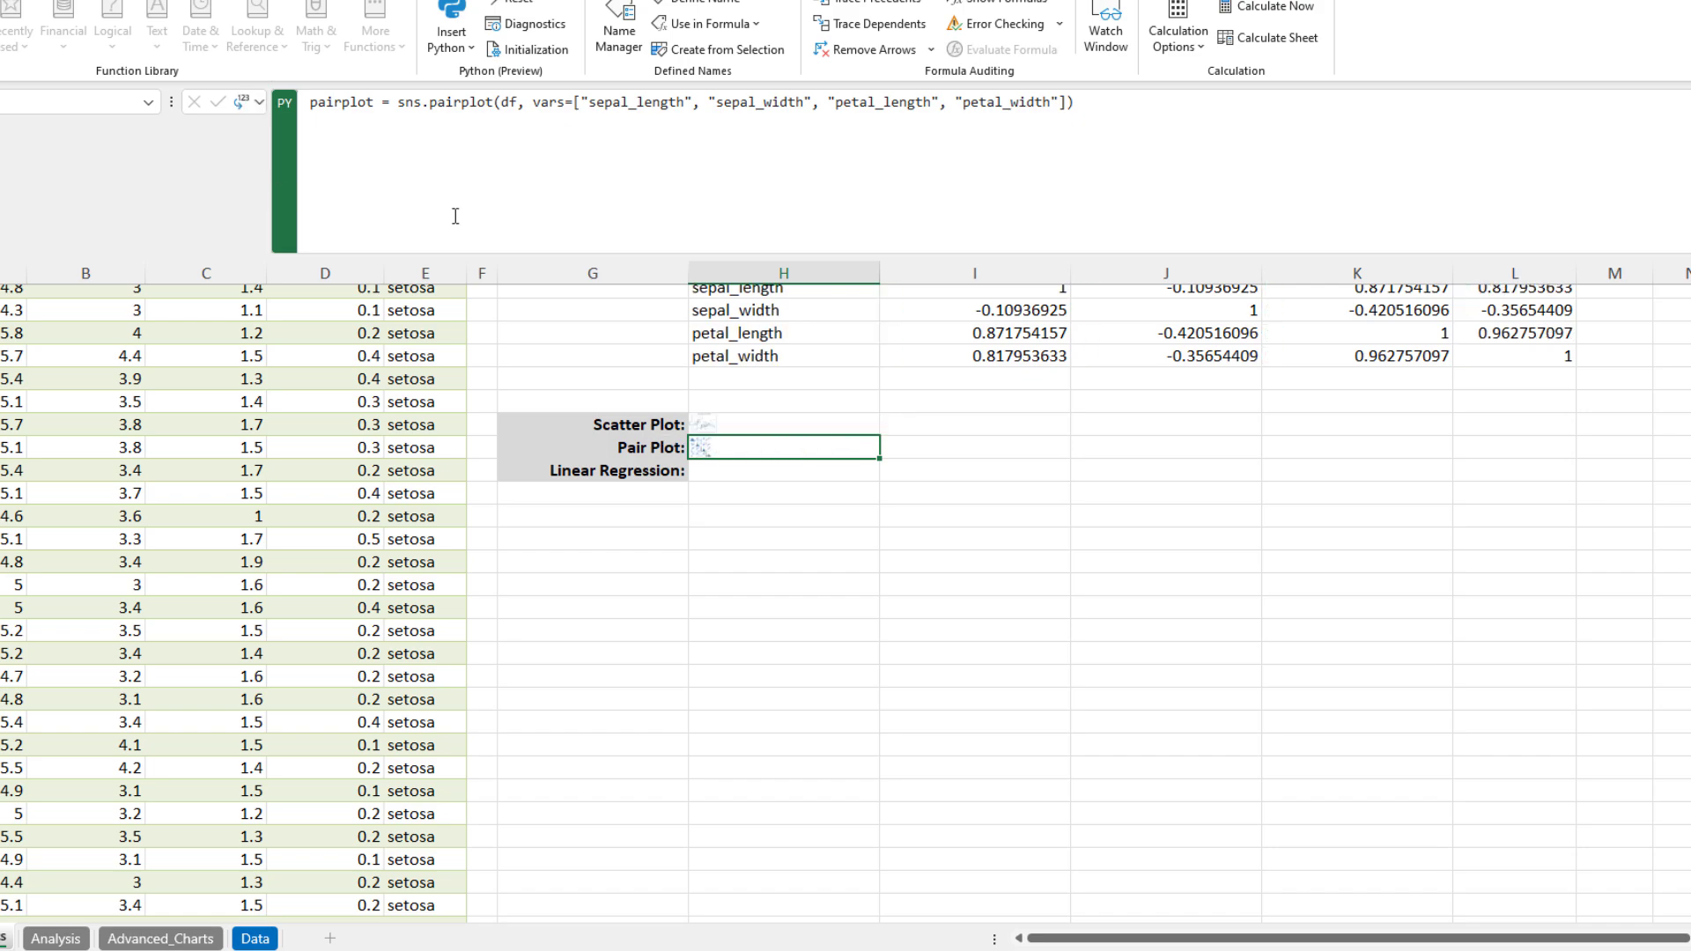
Display the pair plot as a picture floating over the cells, examine its charts, and delete the picture.
right_click(700, 449)
mouse_move(826, 460)
left_click(967, 495)
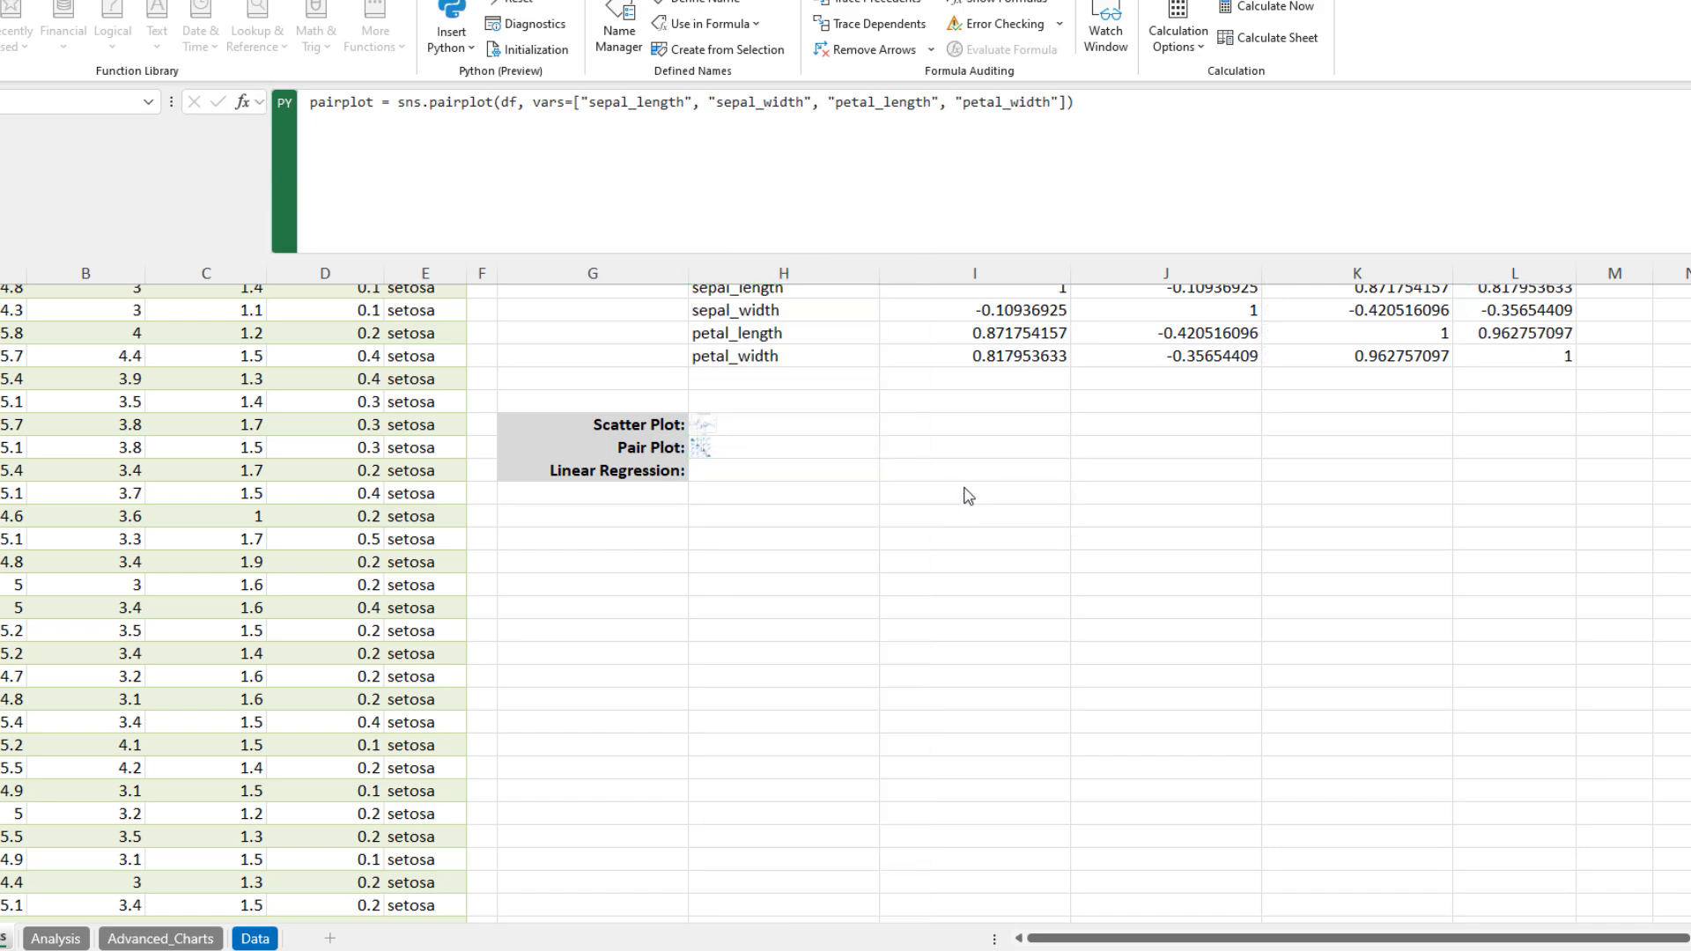
scroll(977, 578, "down", 3)
scroll(977, 578, "up", 2)
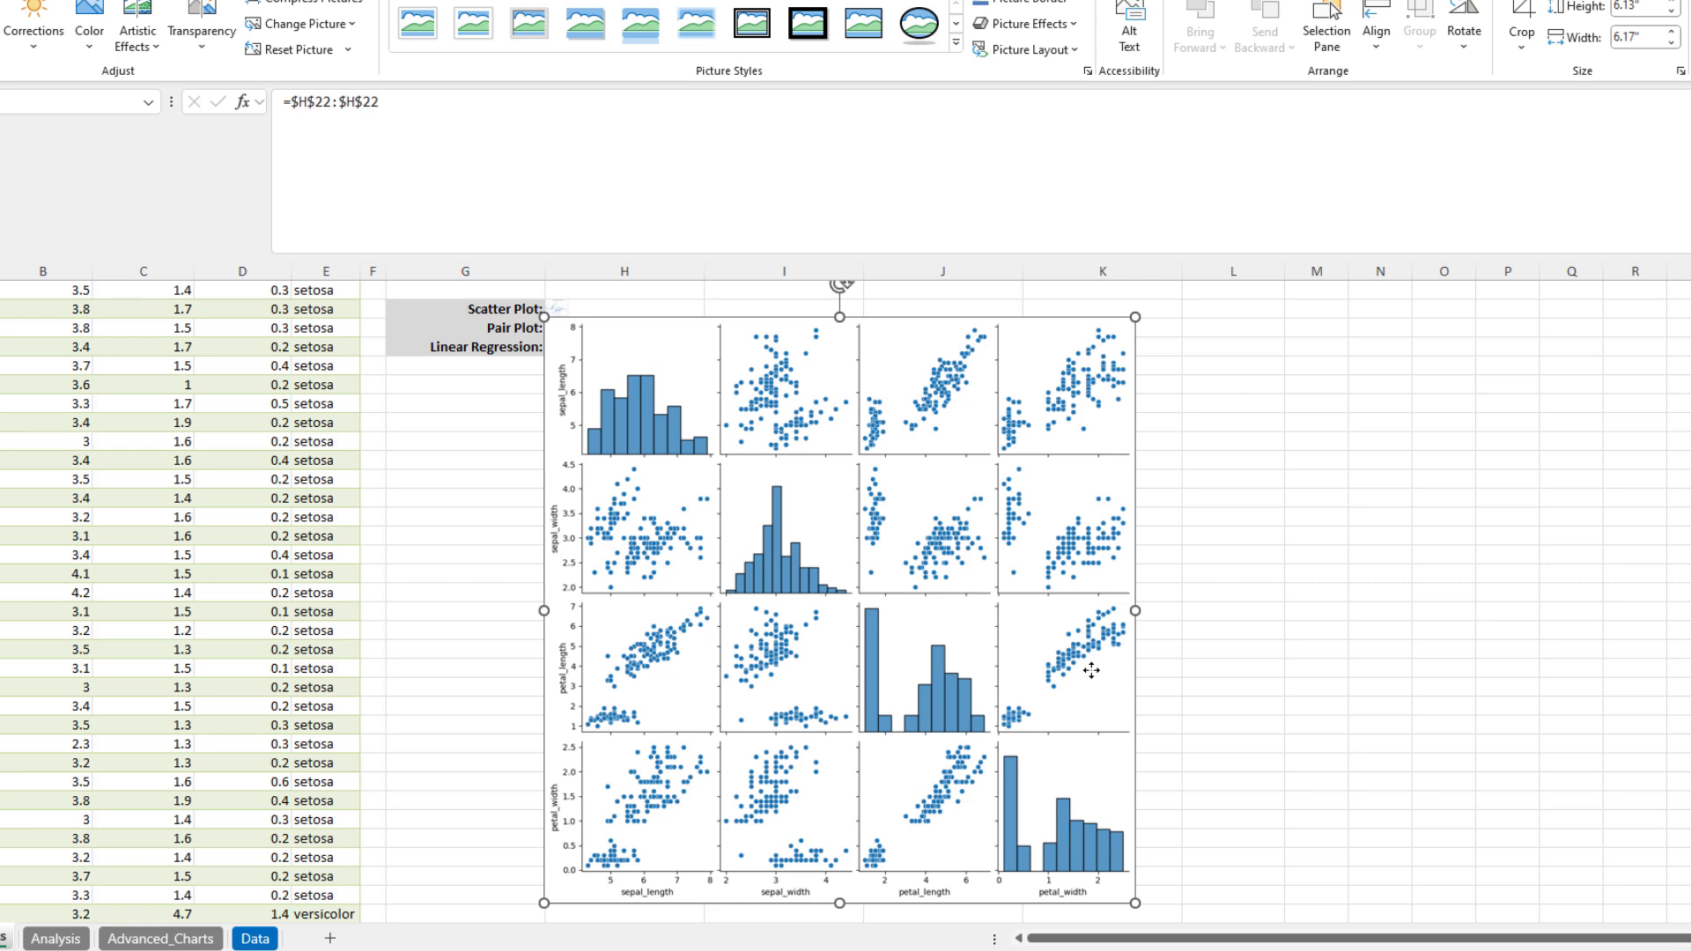
key("Delete")
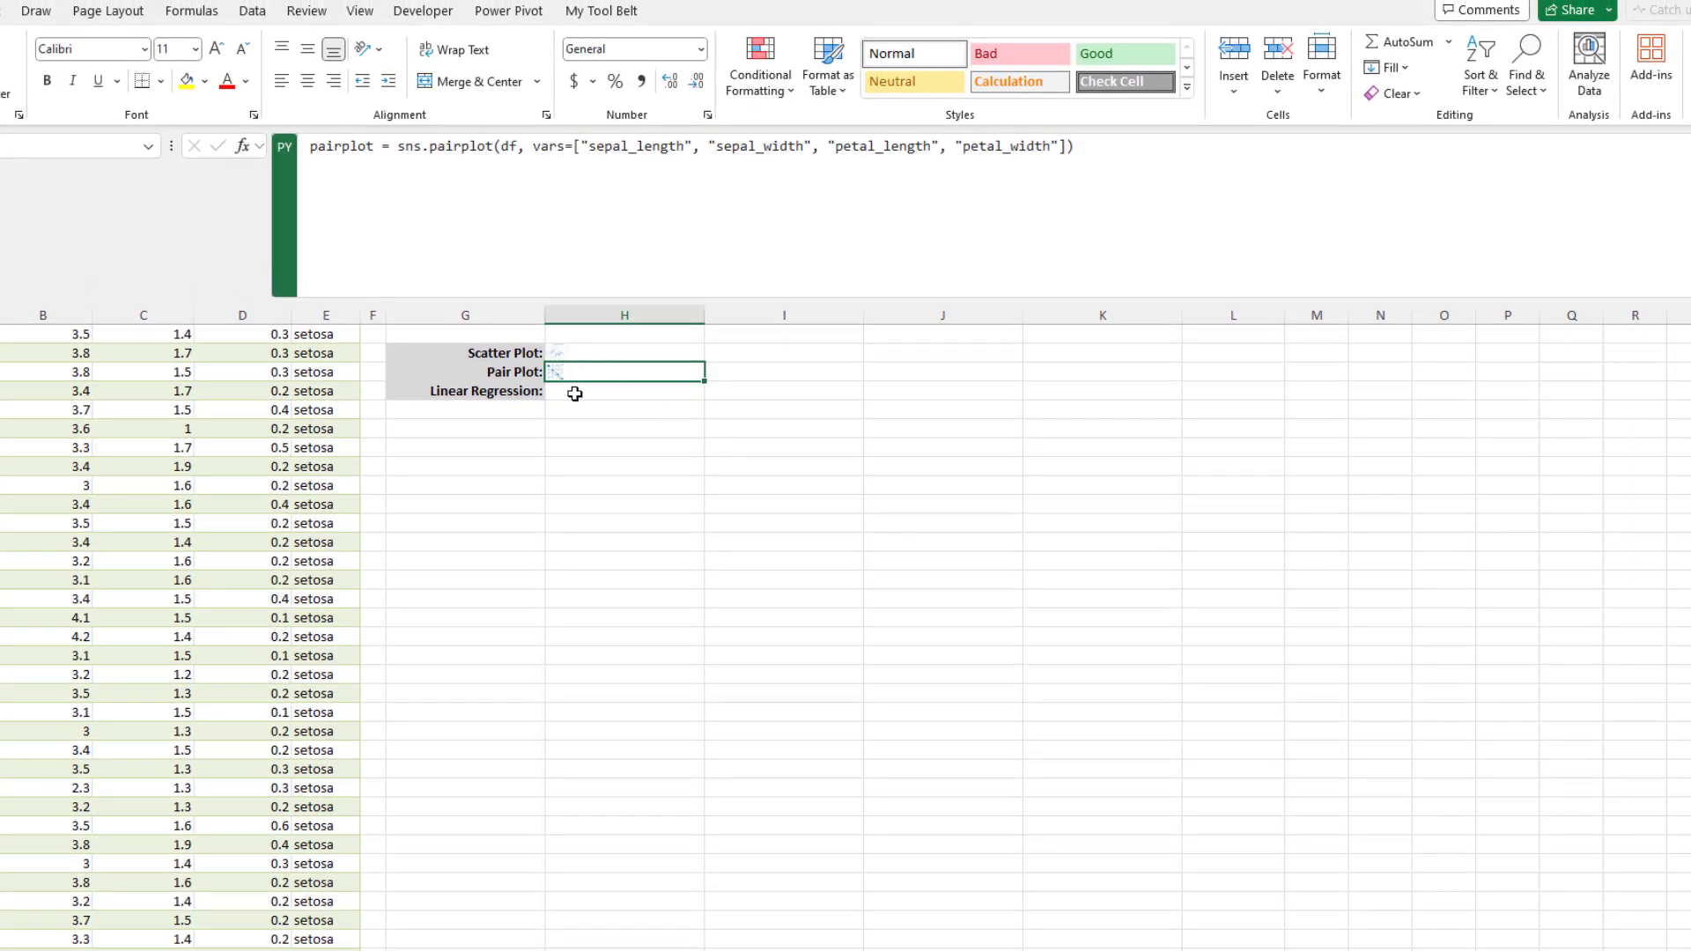
Enter the Python formula sns.regplot(data = df[["sepal_length","petal_length"]], x = "sepal_length", y = "petal_length") beside Linear Regression and commit it.
left_click(574, 393)
left_click(192, 10)
left_click(449, 55)
type("sns.regplot(data = df[[\"sepal_length\",\"petal_length\"]], x = \"sepal_length\", y = \"petal_length\")")
key("ctrl+Return")
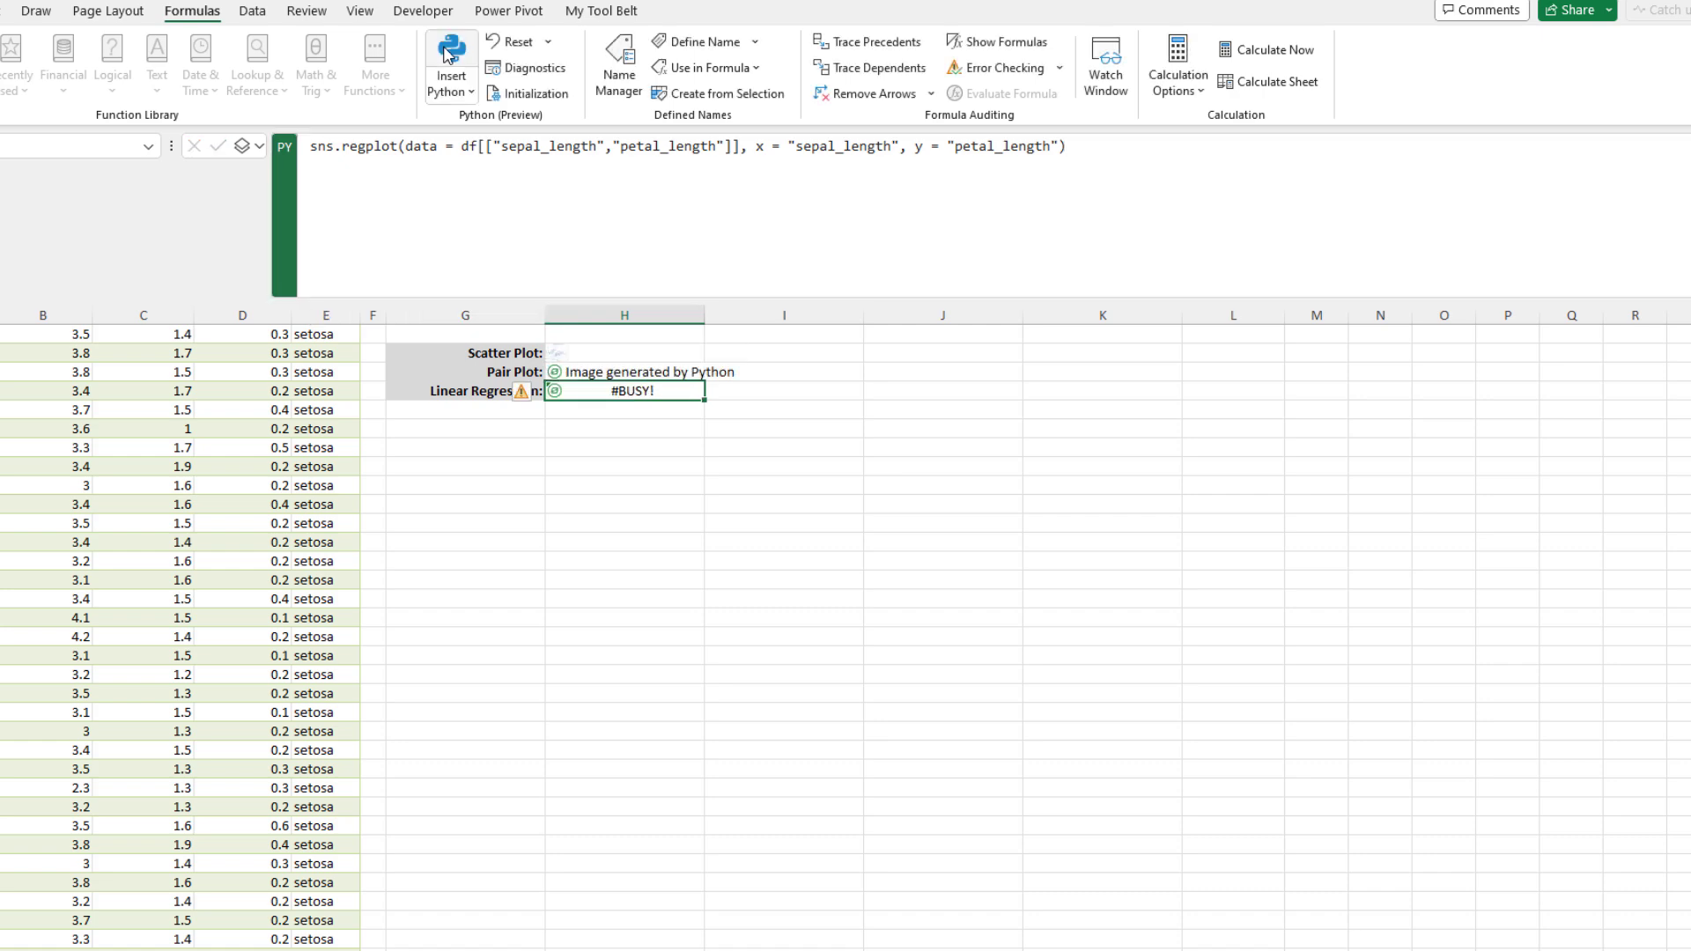
Display the linear regression plot as a picture floating over the cells and deselect it.
right_click(563, 390)
mouse_move(624, 502)
left_click(854, 503)
left_click(1172, 545)
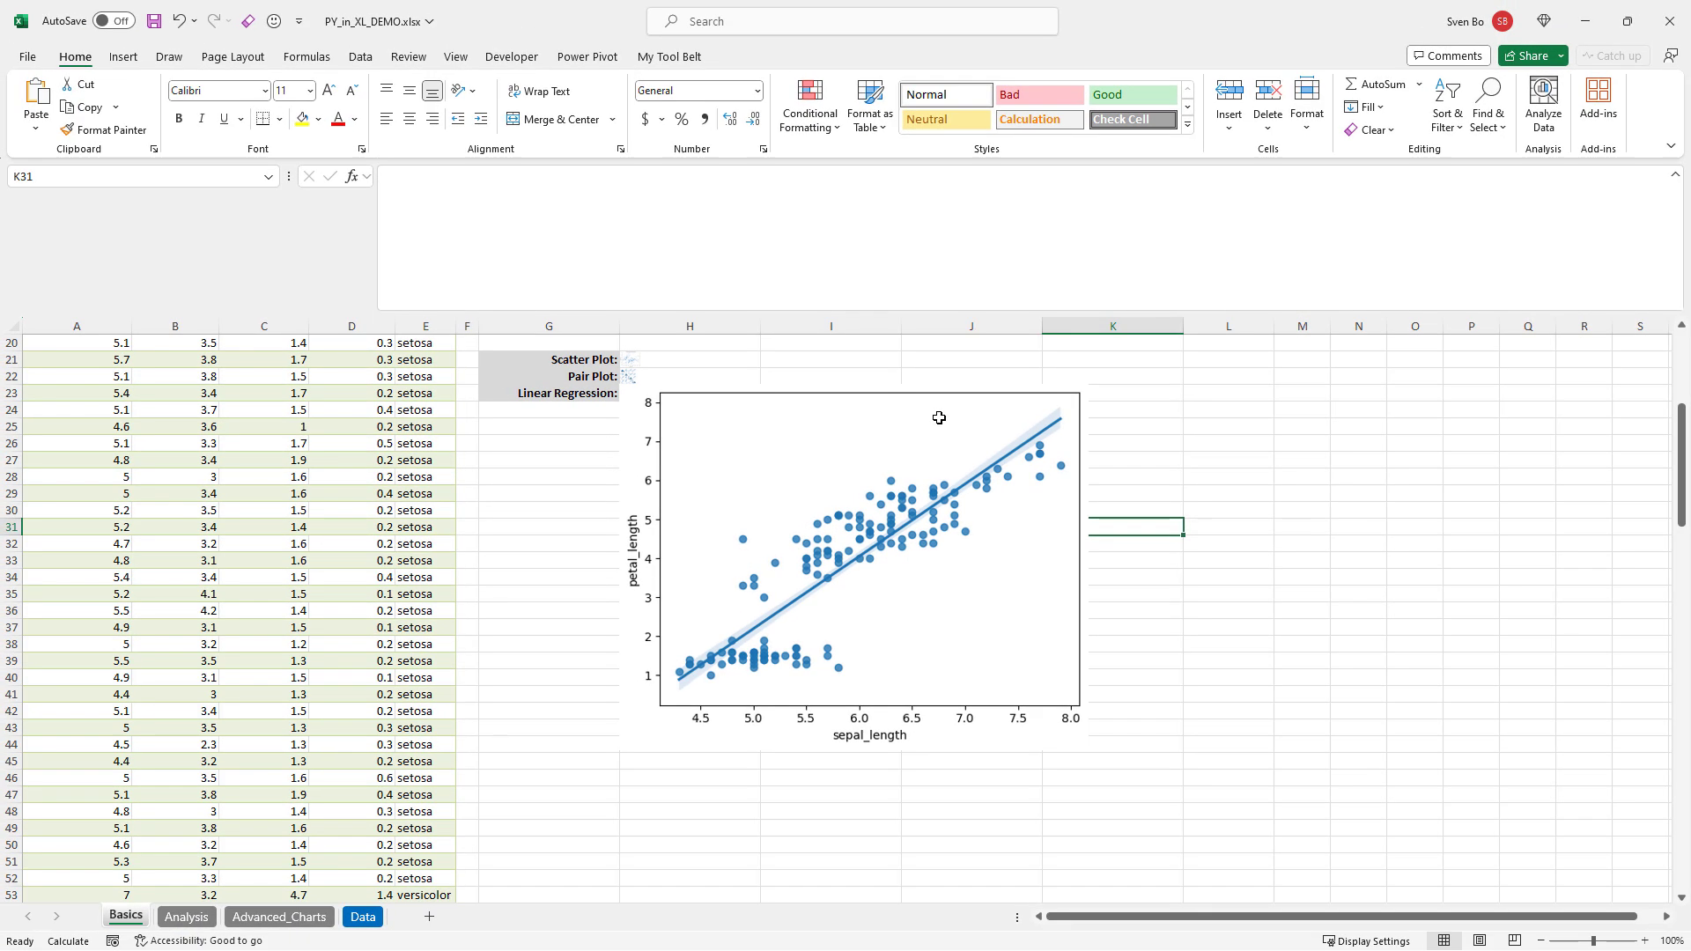
Open the Data sheet and shrink the formula bar back to a single line.
key("alt+m")
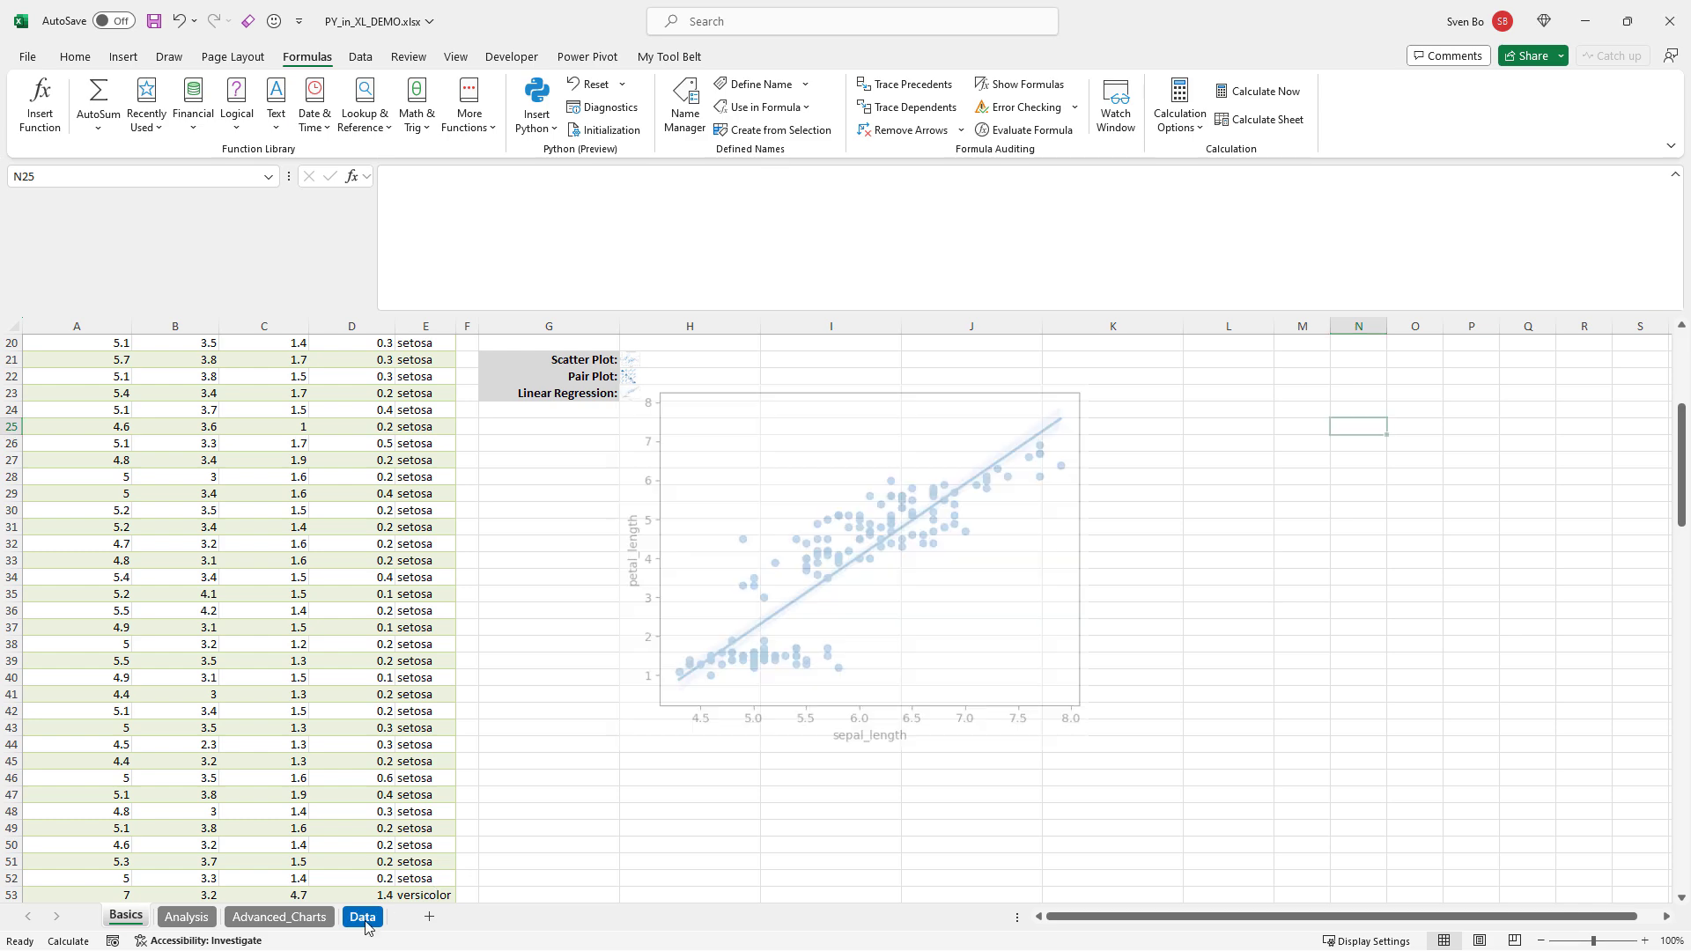
left_click(363, 918)
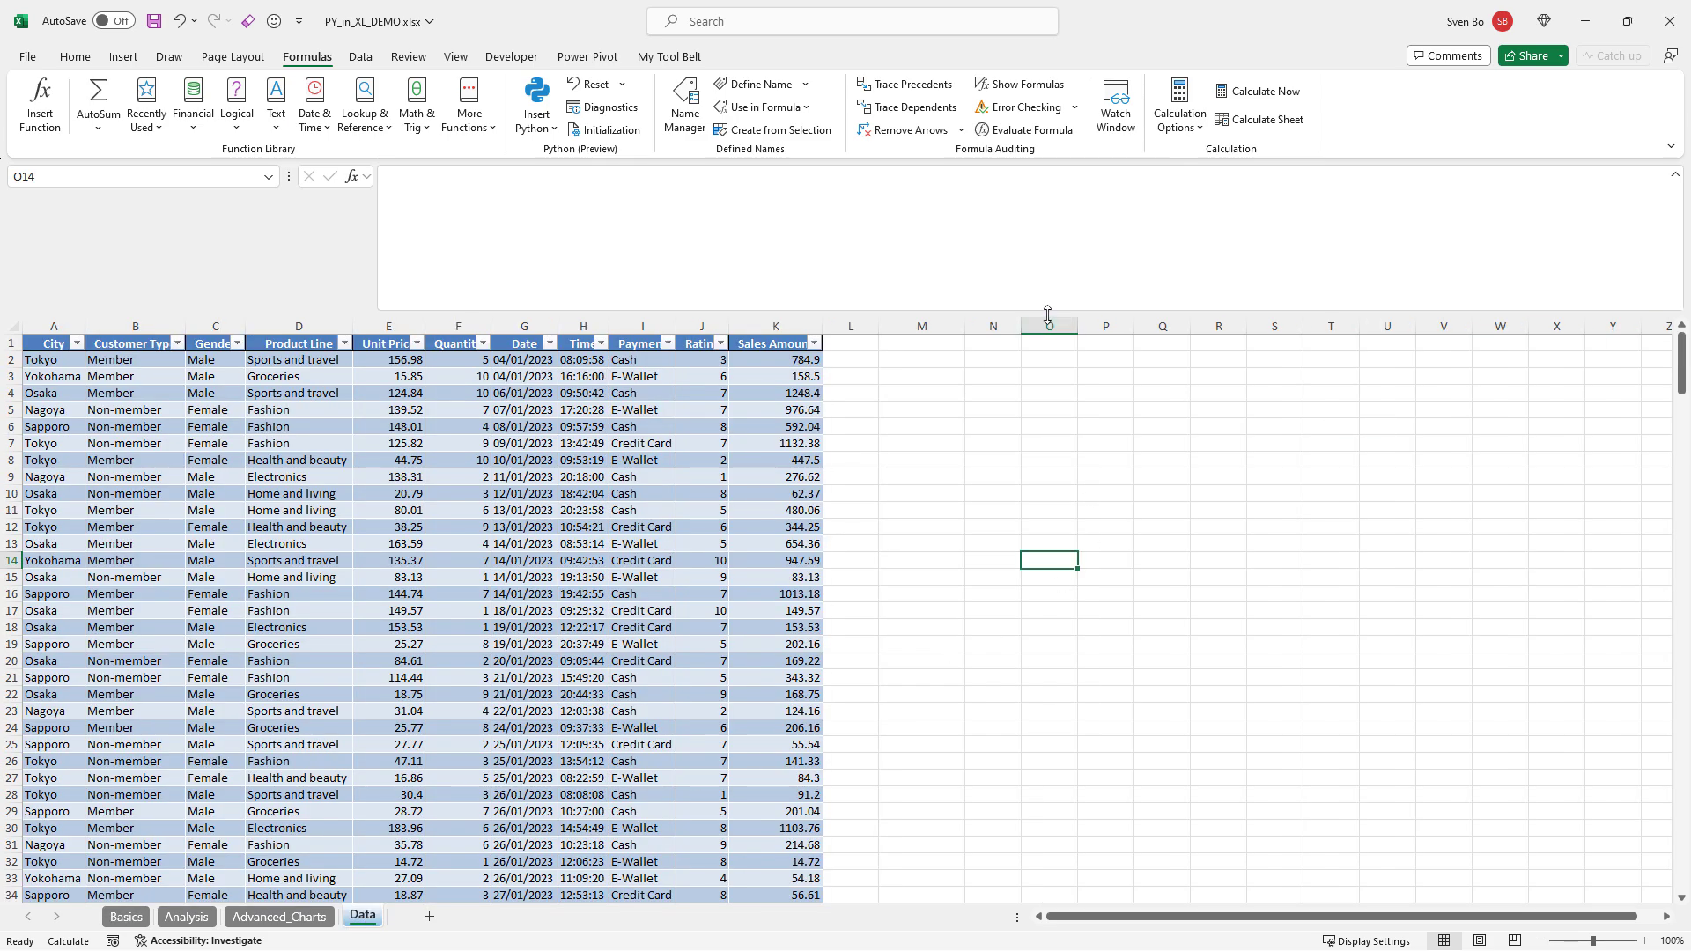
left_click_drag(1047, 314, 1031, 161)
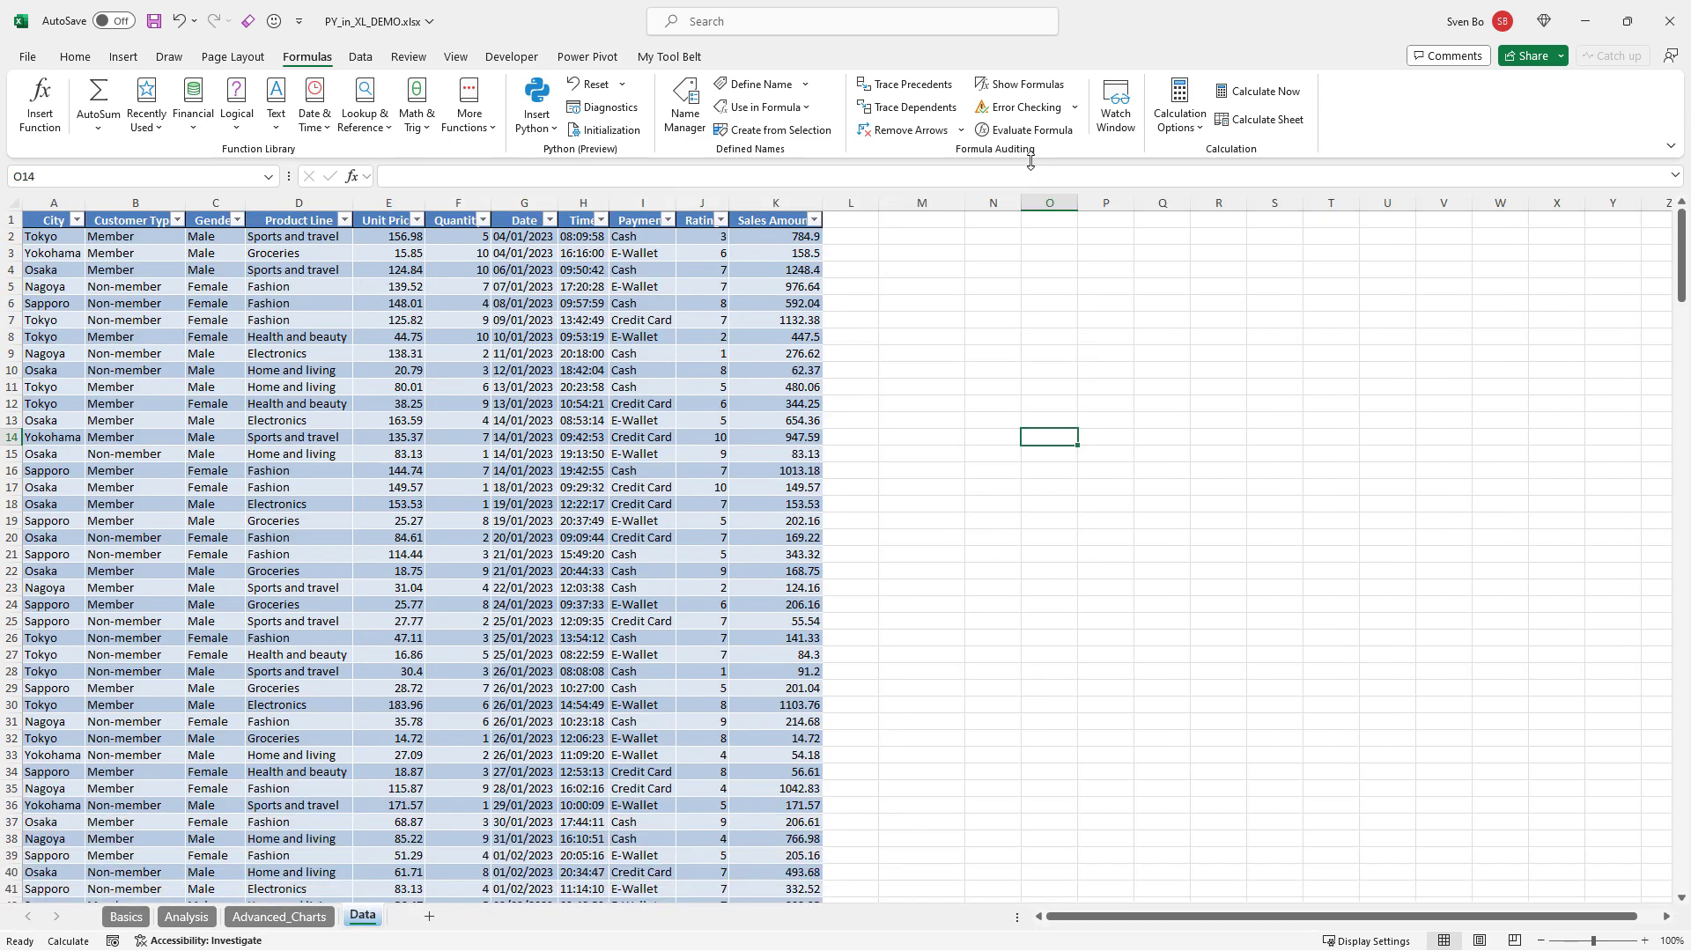
left_click(992, 353)
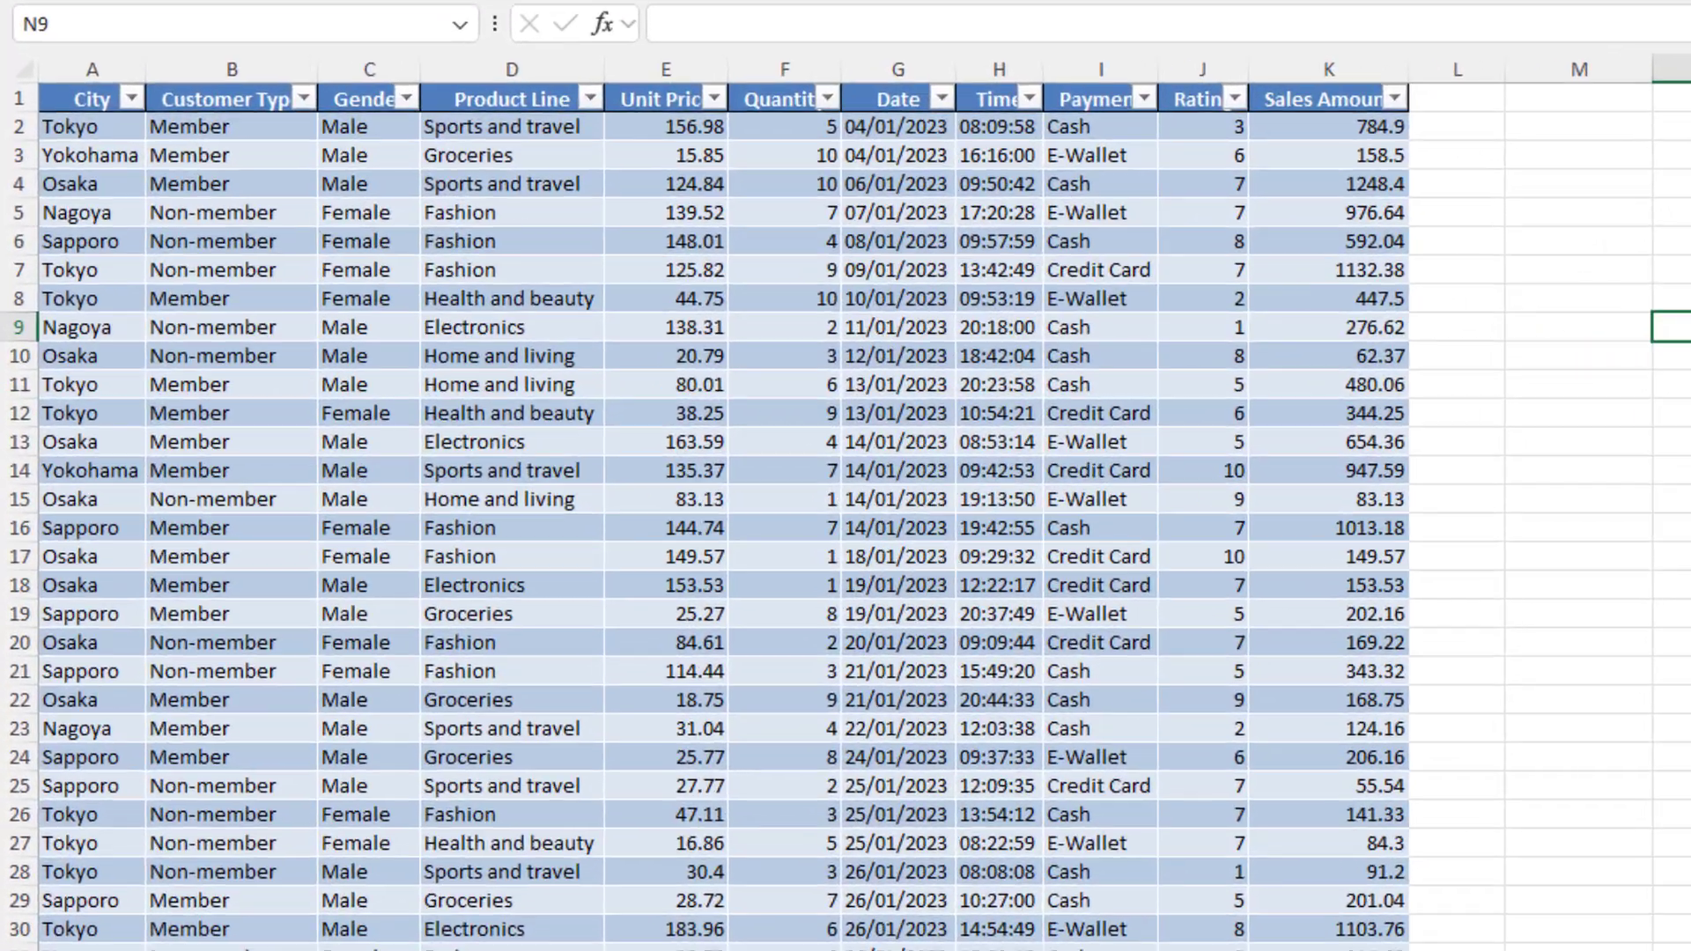
Select the first data cell of the sales table and check the table's name in its design settings.
key("ctrl+Home")
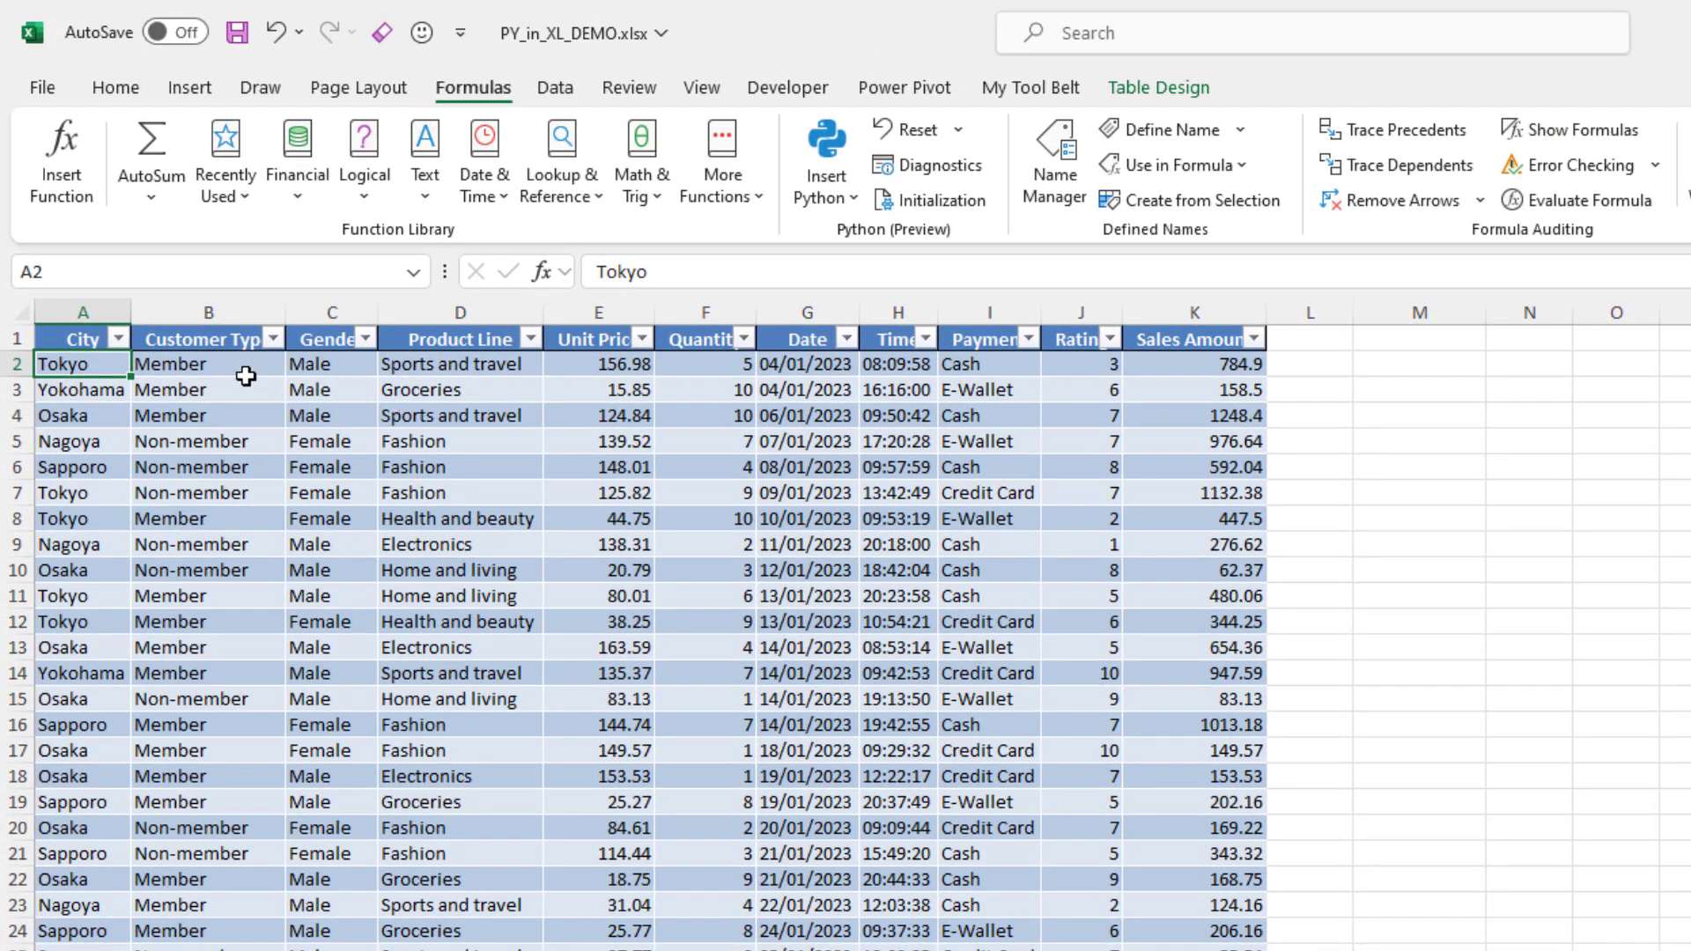
left_click(1155, 88)
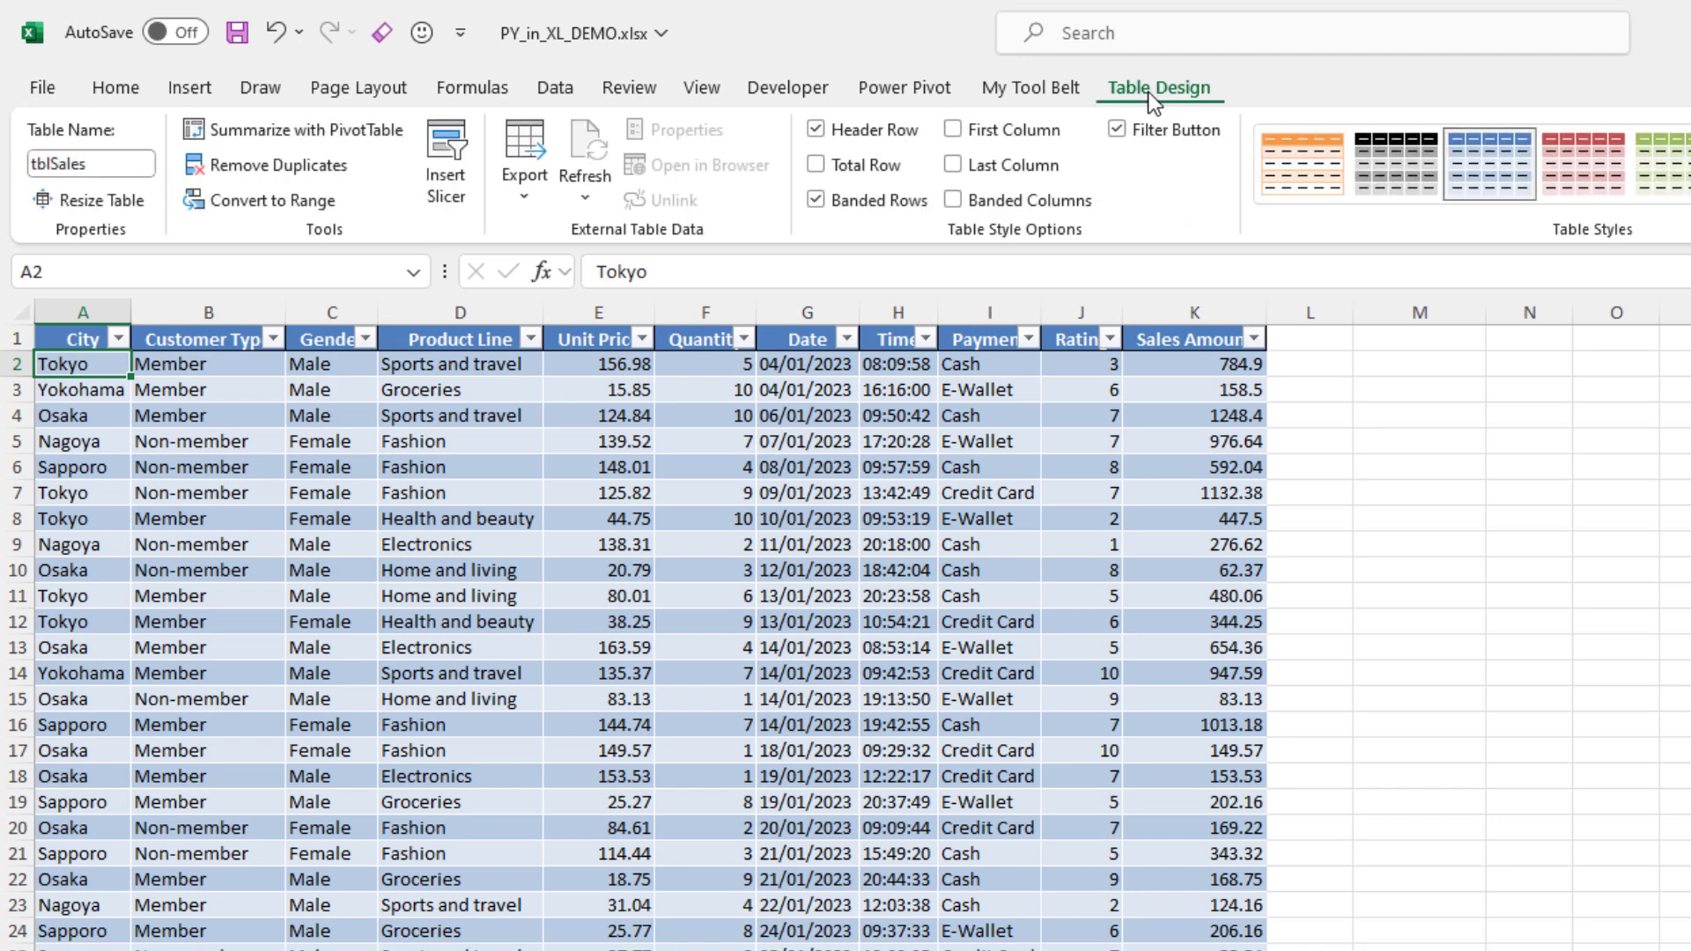
left_click(131, 167)
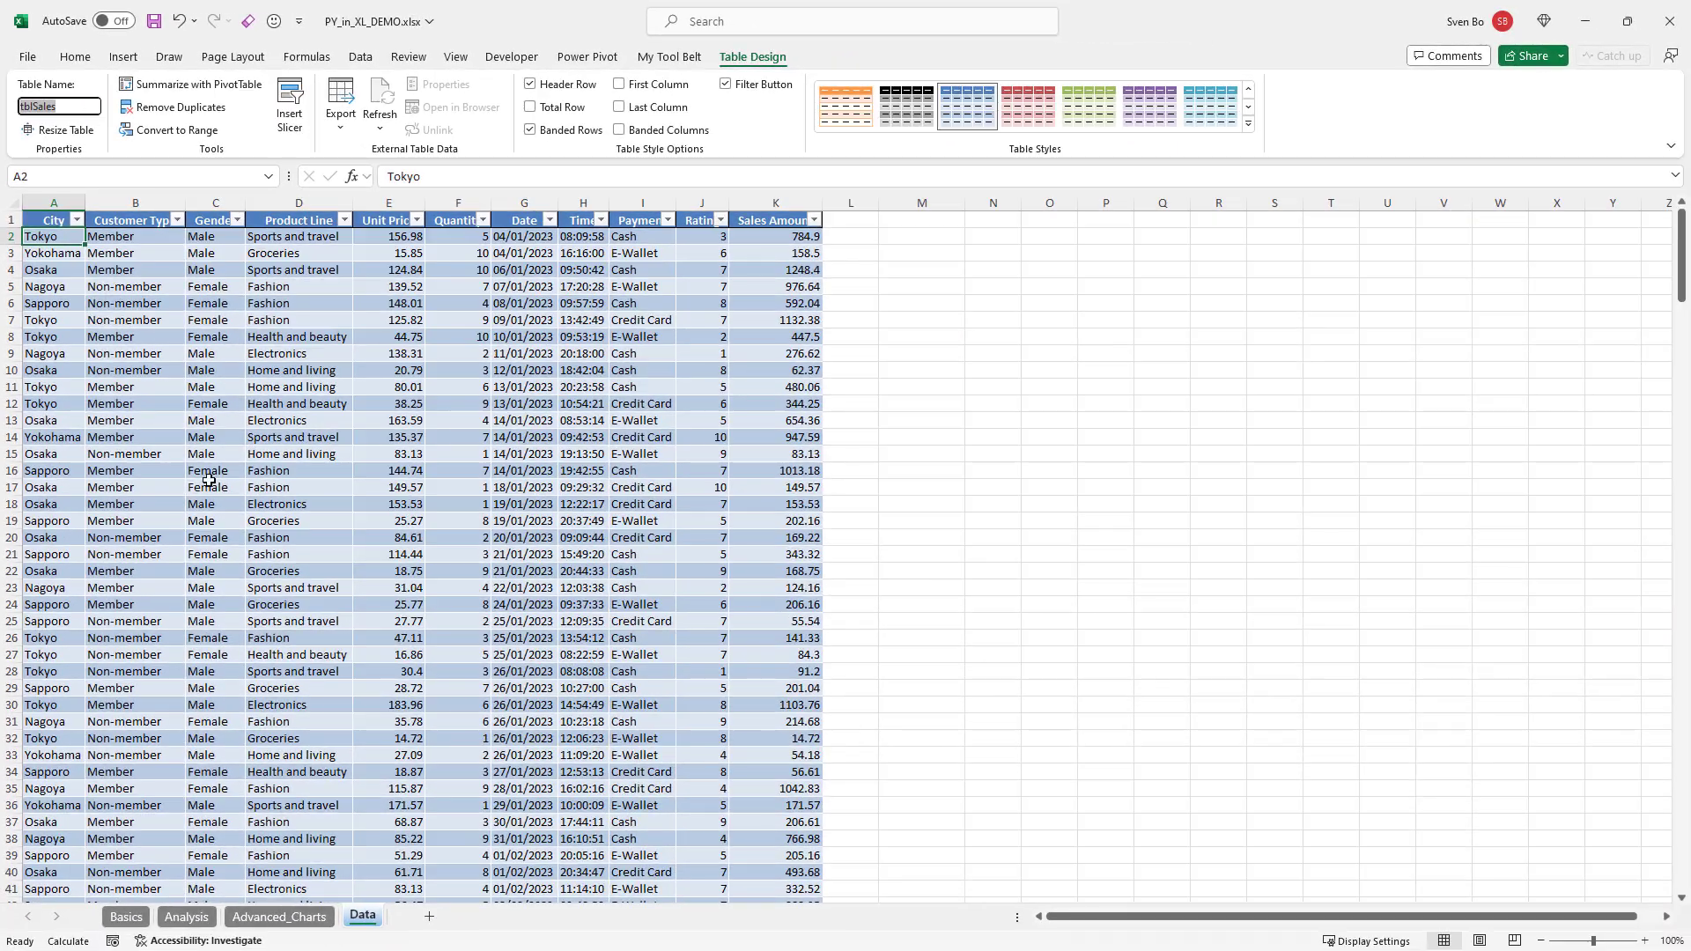
On the Analysis sheet, inspect the Python code behind Load Data and Clean Up, enlarging the formula bar to read every line.
left_click(186, 917)
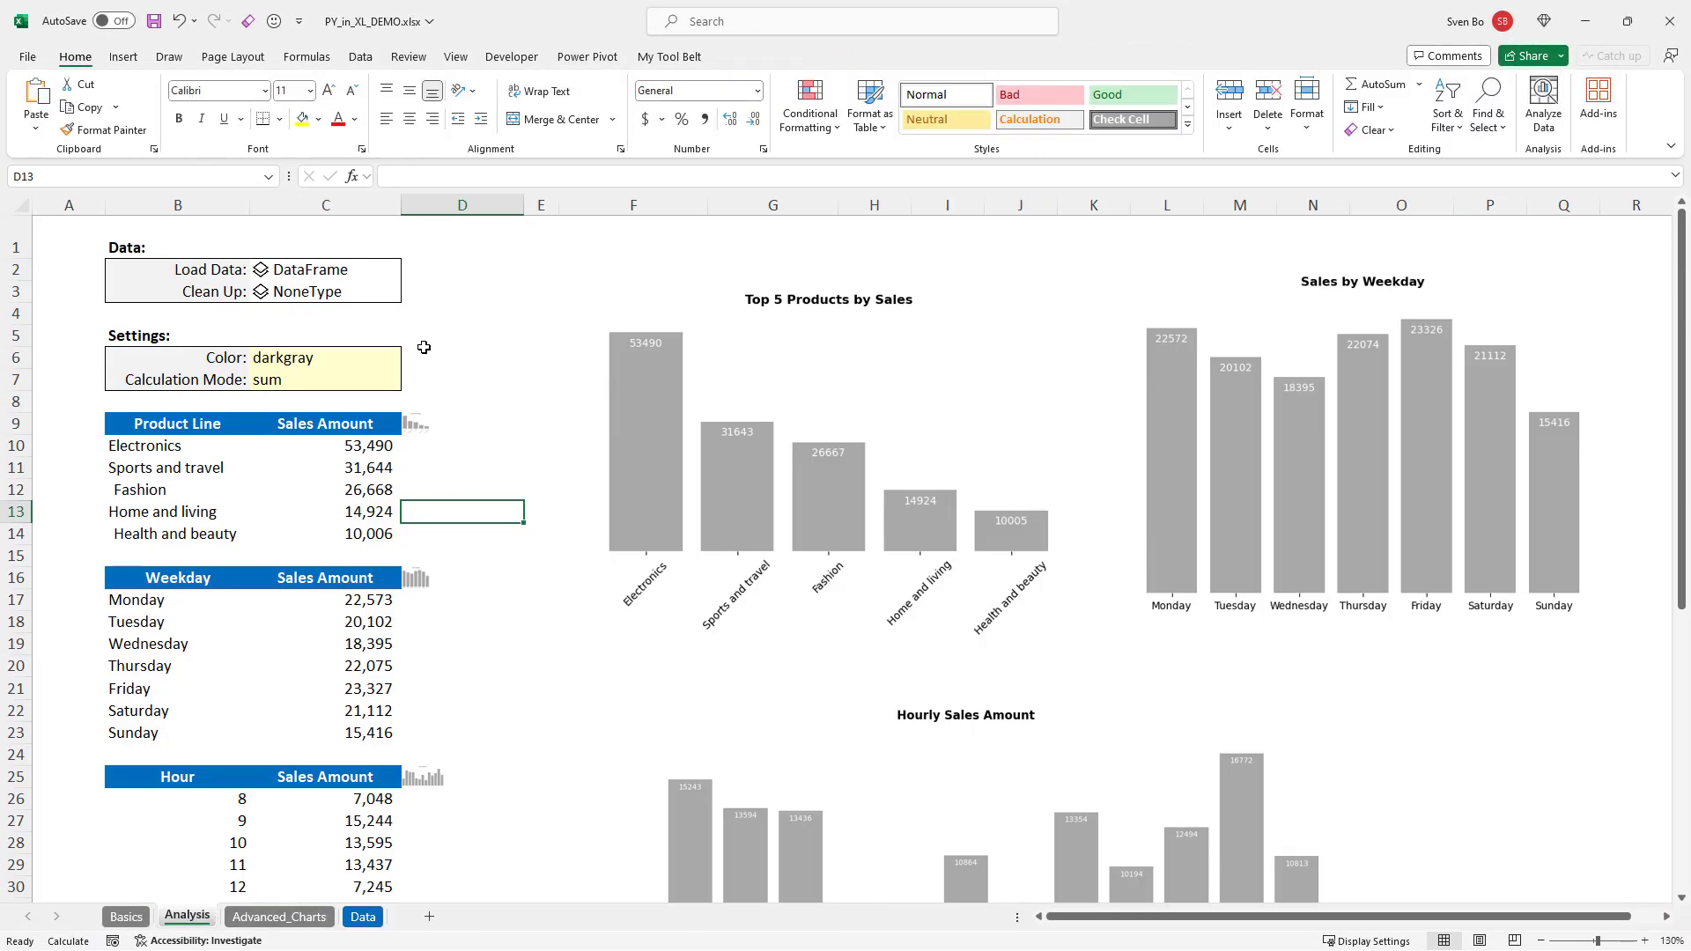
left_click(350, 275)
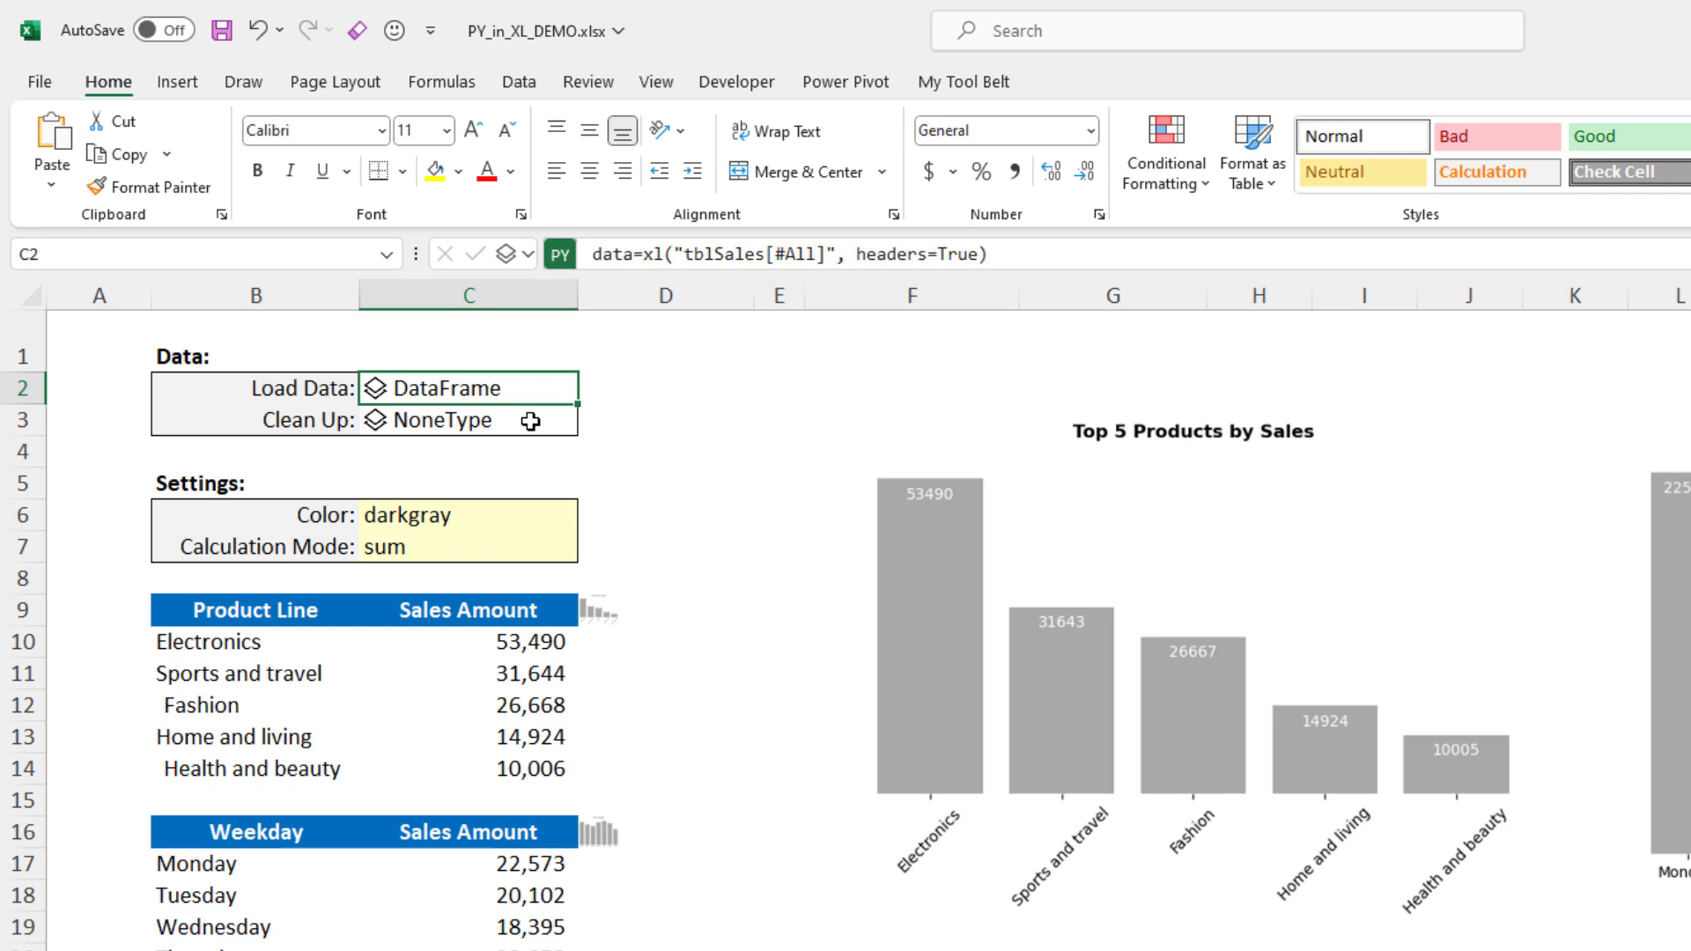
left_click(533, 420)
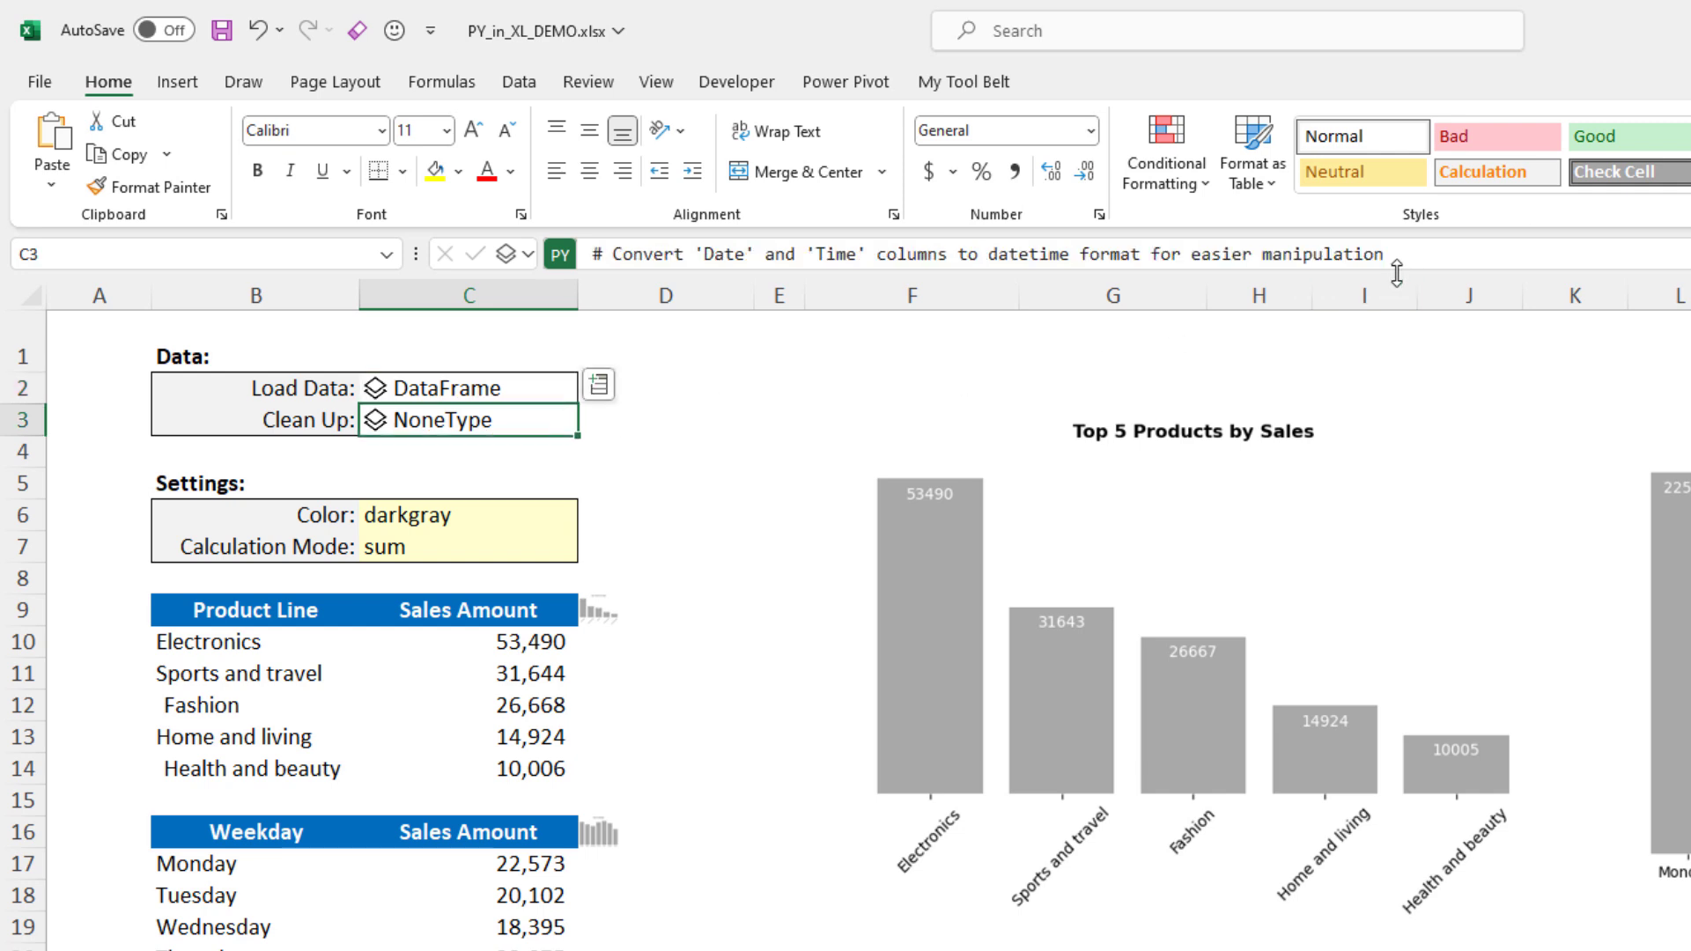
left_click_drag(1397, 270, 1392, 409)
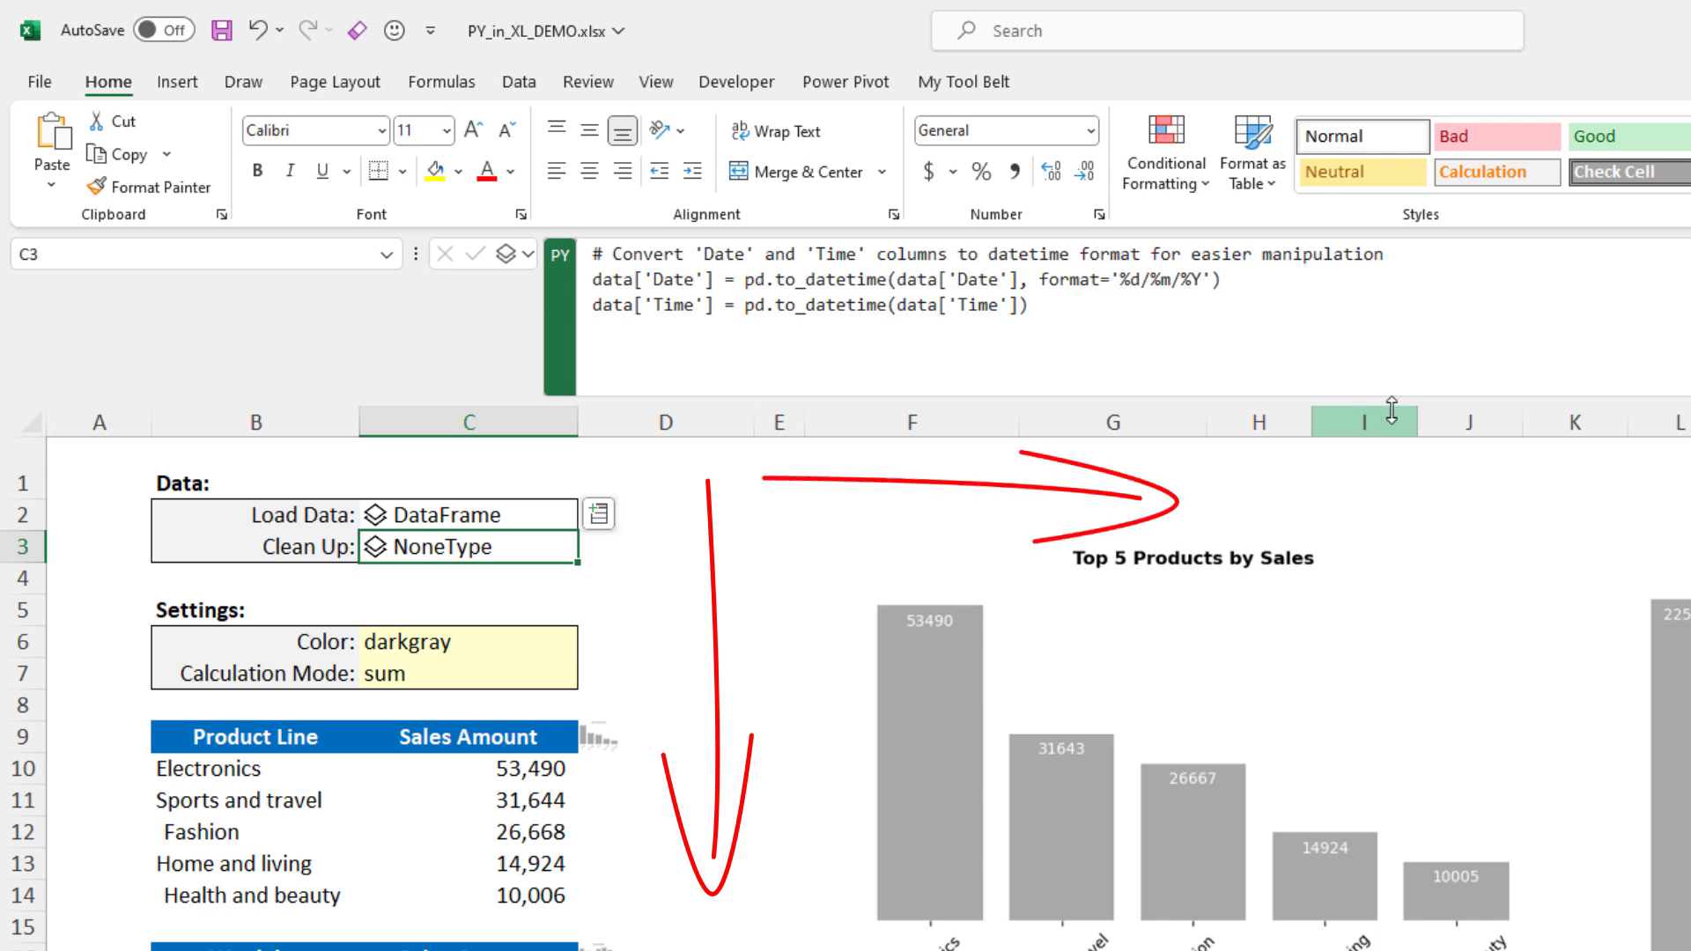
In the top-products code in B9, replace xl("CALC_METHOD") with the hardcoded 'sum' and commit the change.
left_click(193, 741)
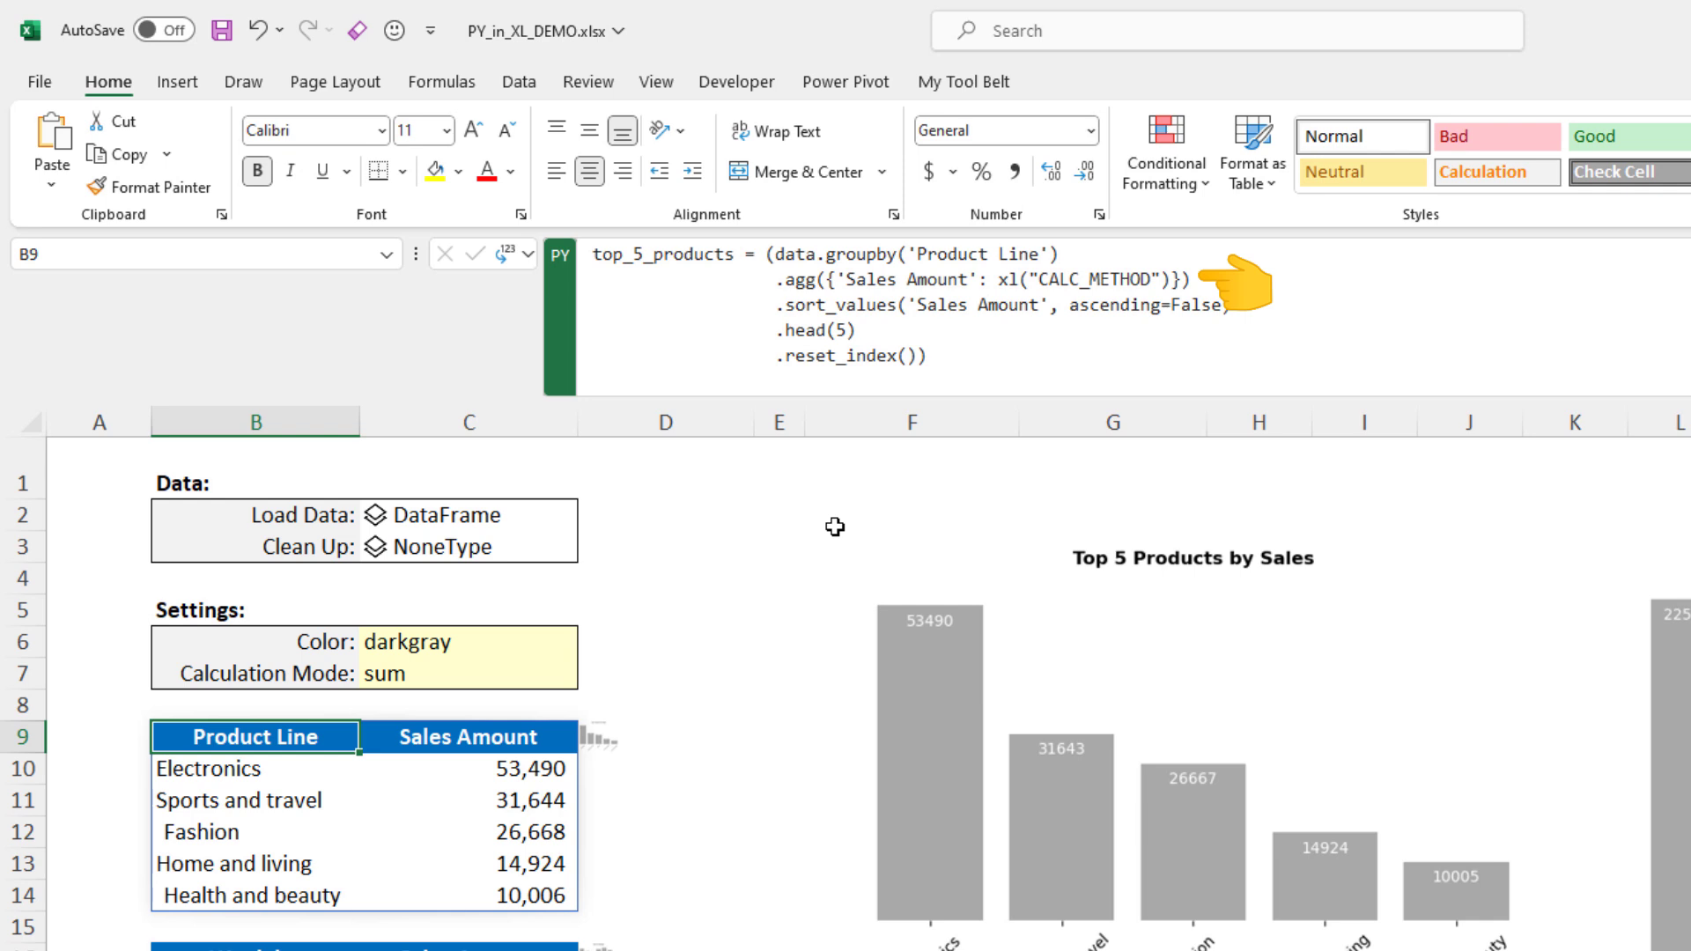
left_click(1125, 286)
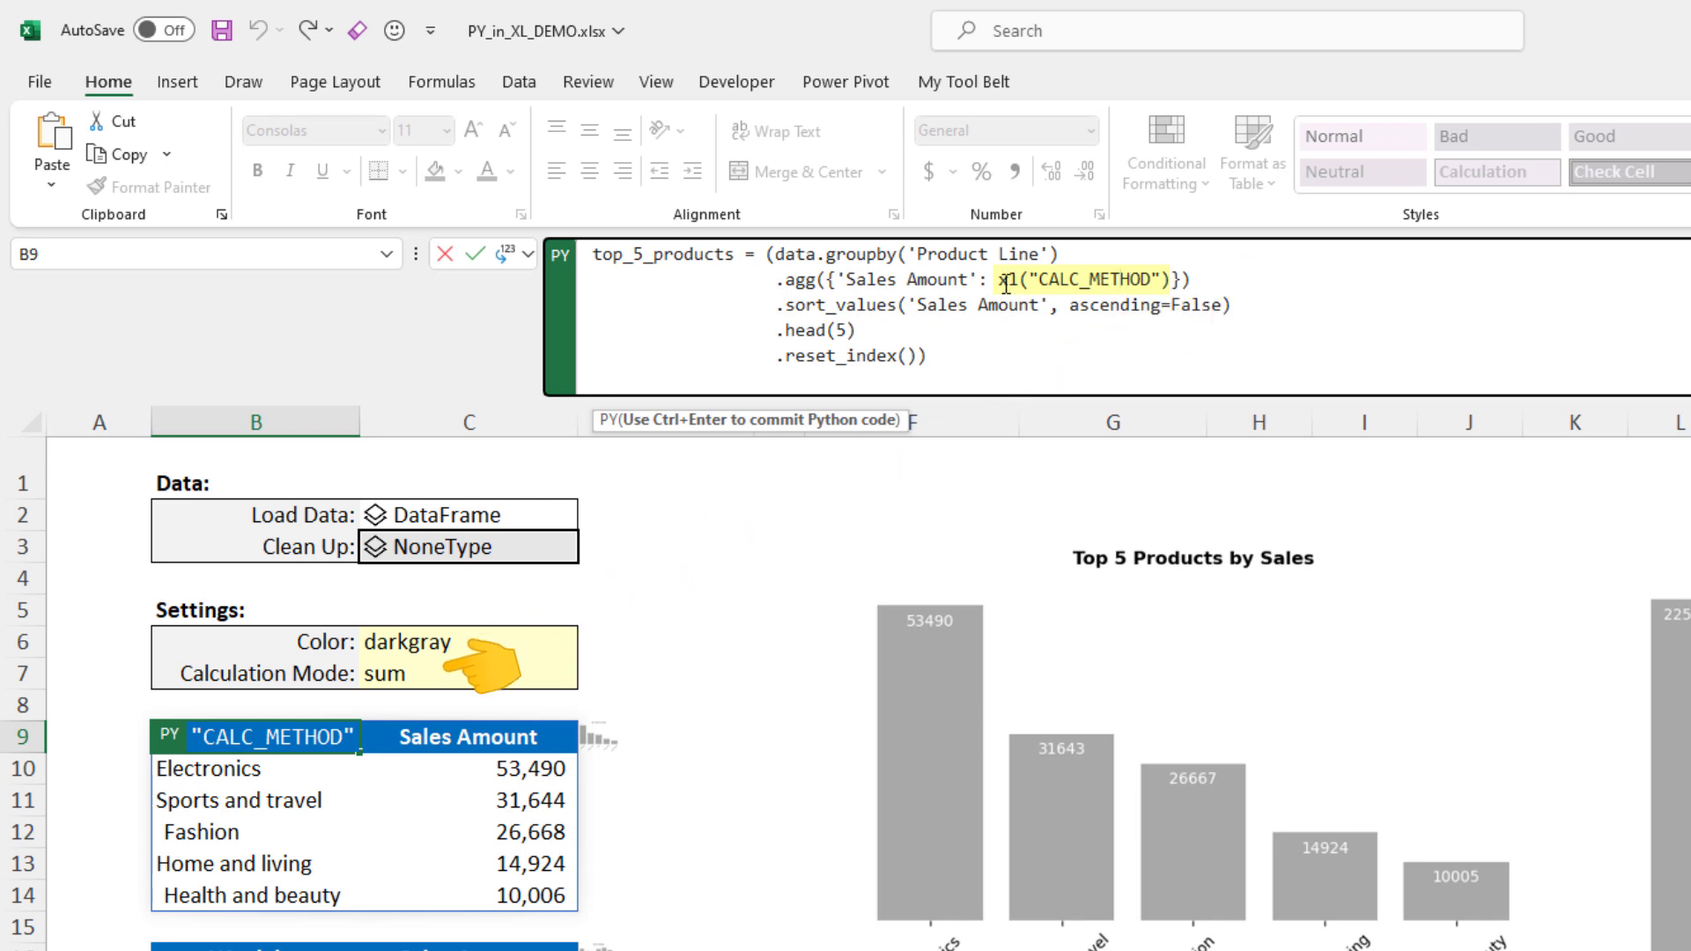
left_click_drag(1000, 280, 1172, 280)
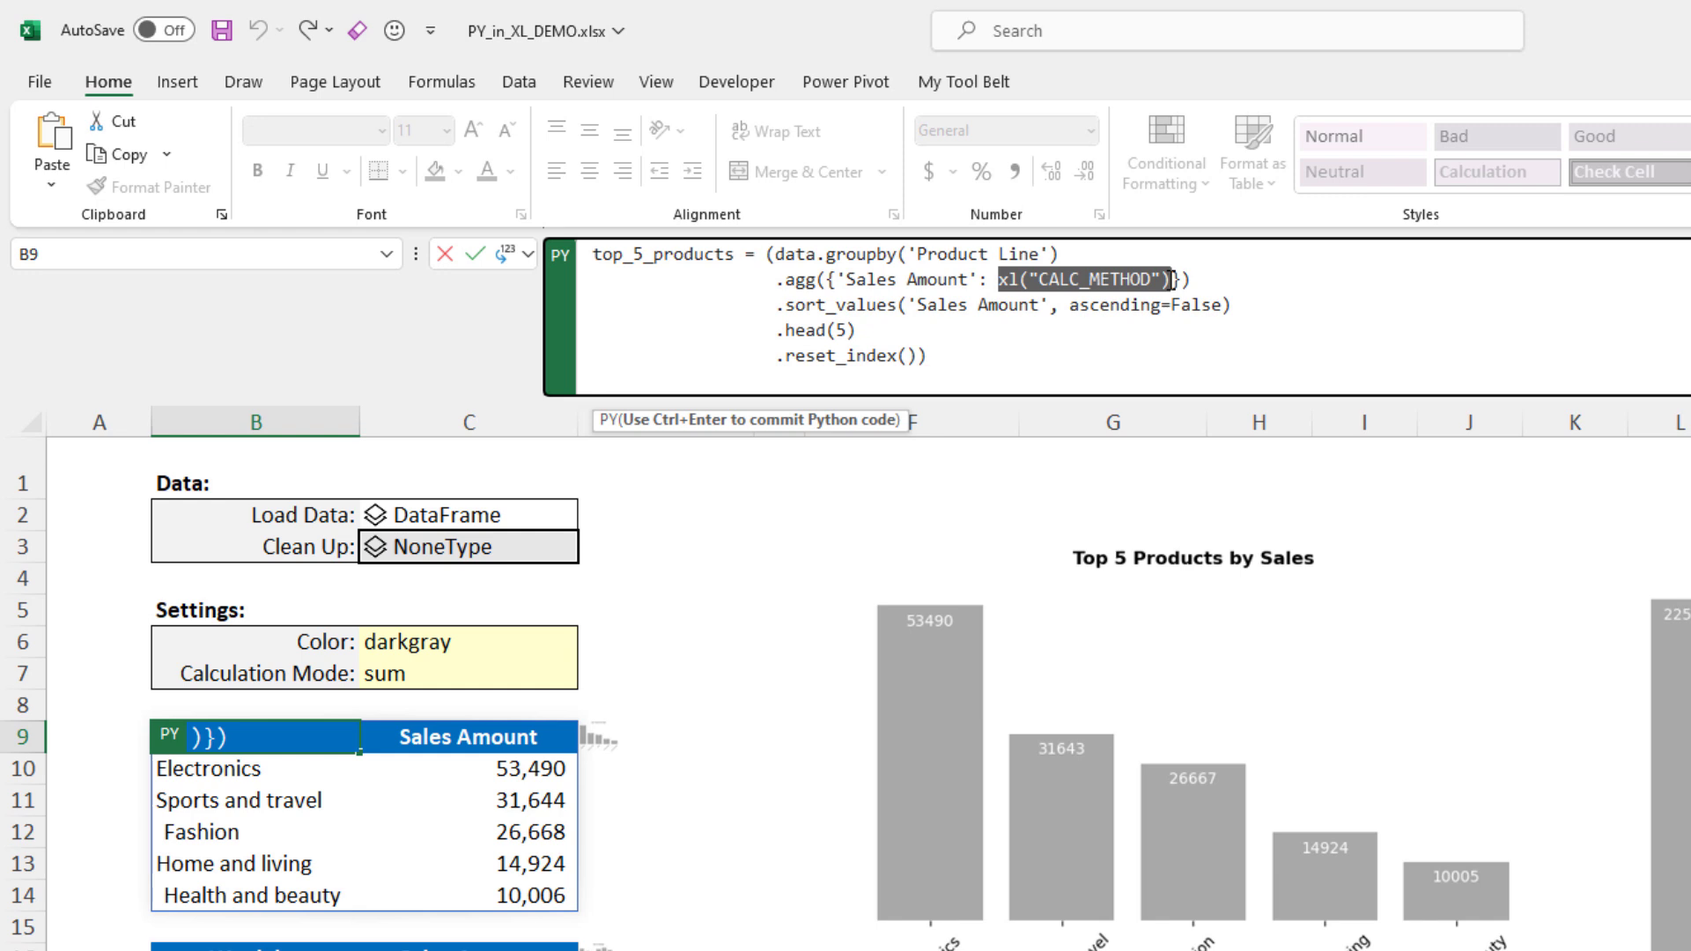
key("BackSpace")
type("'sum'")
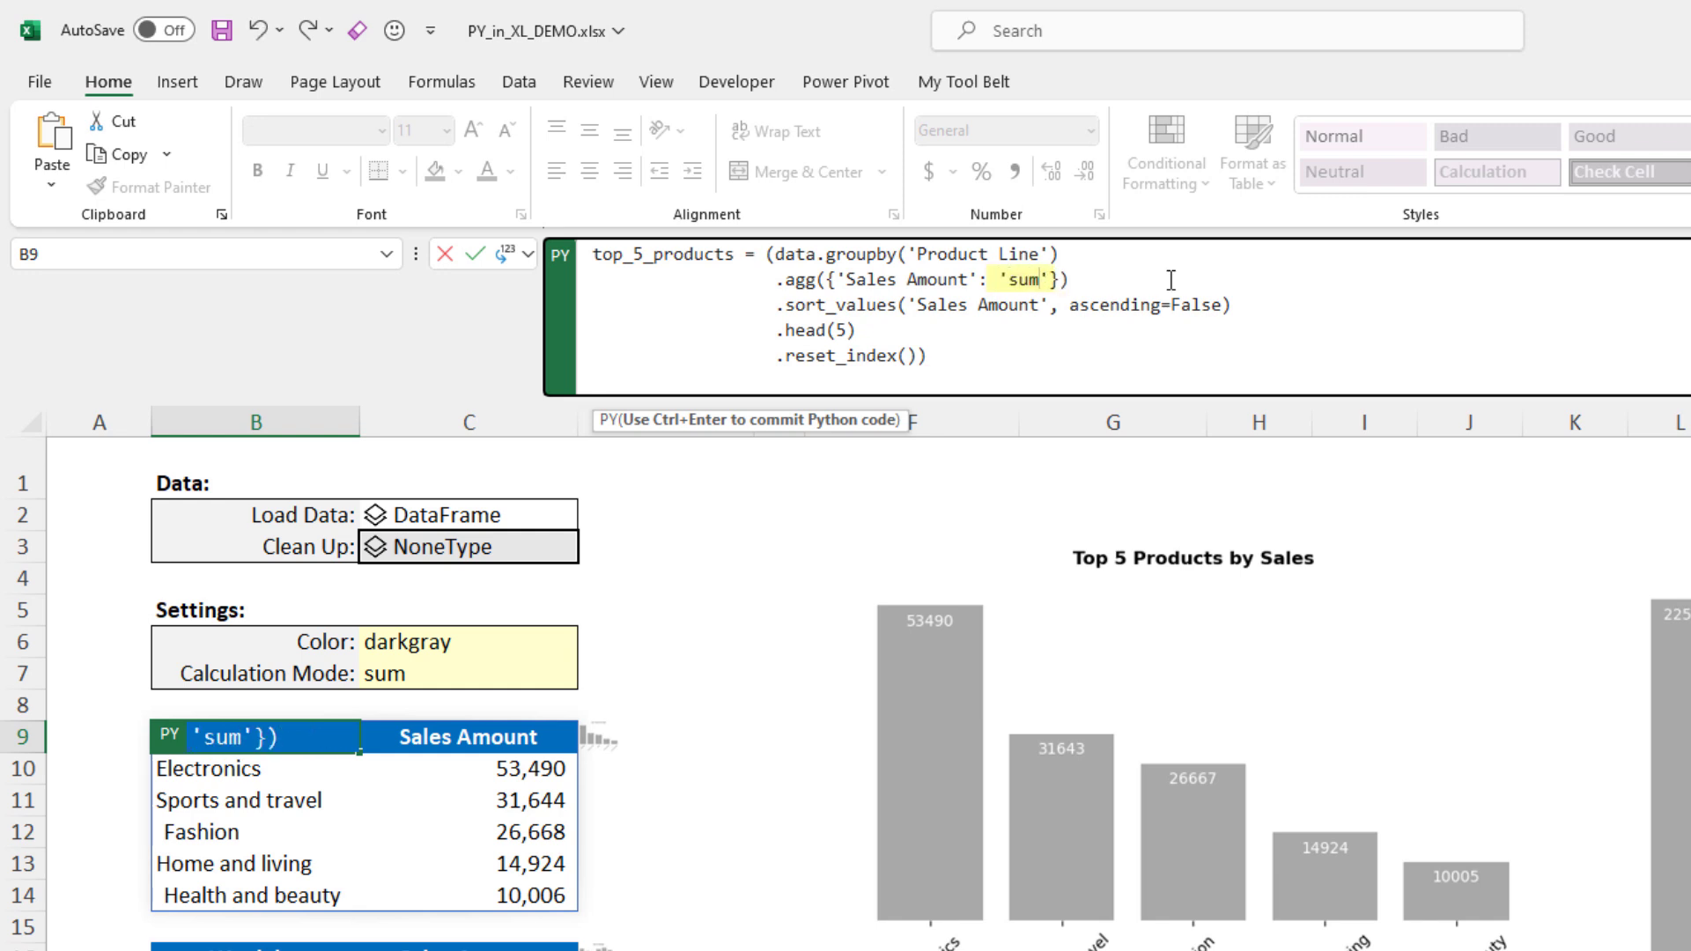
left_click(476, 254)
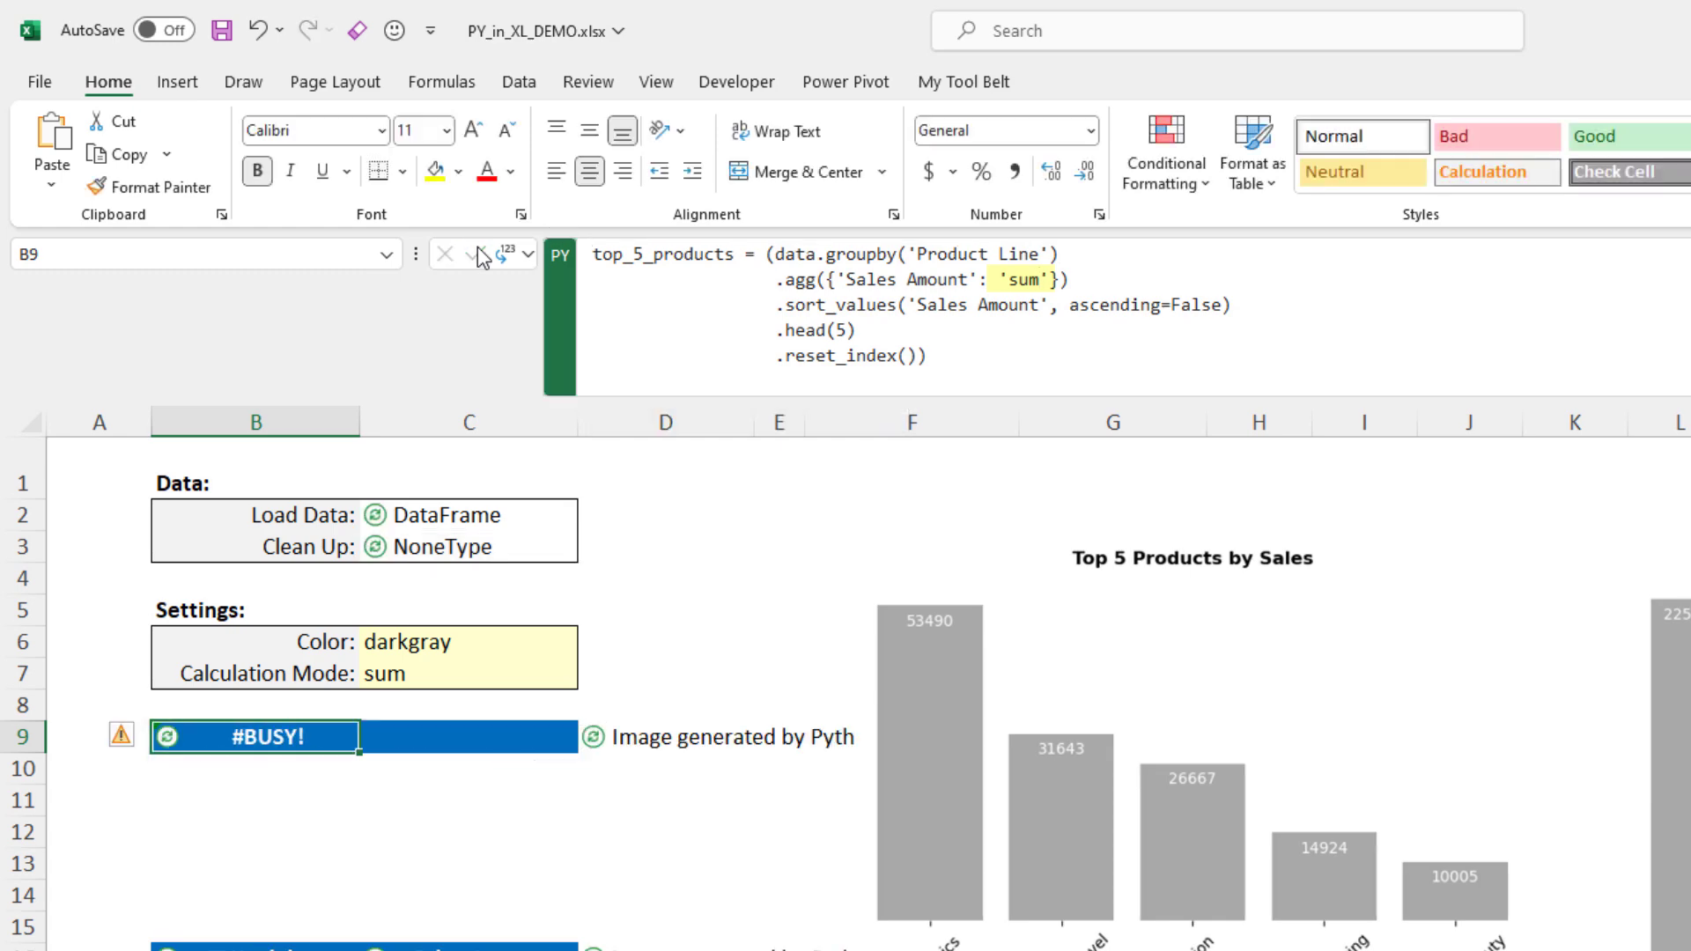
Check the Calculation Mode cell's name, replace 'sum' in B9's code with a reference to that cell, xl("CALC_METHOD"), and commit.
left_click(404, 671)
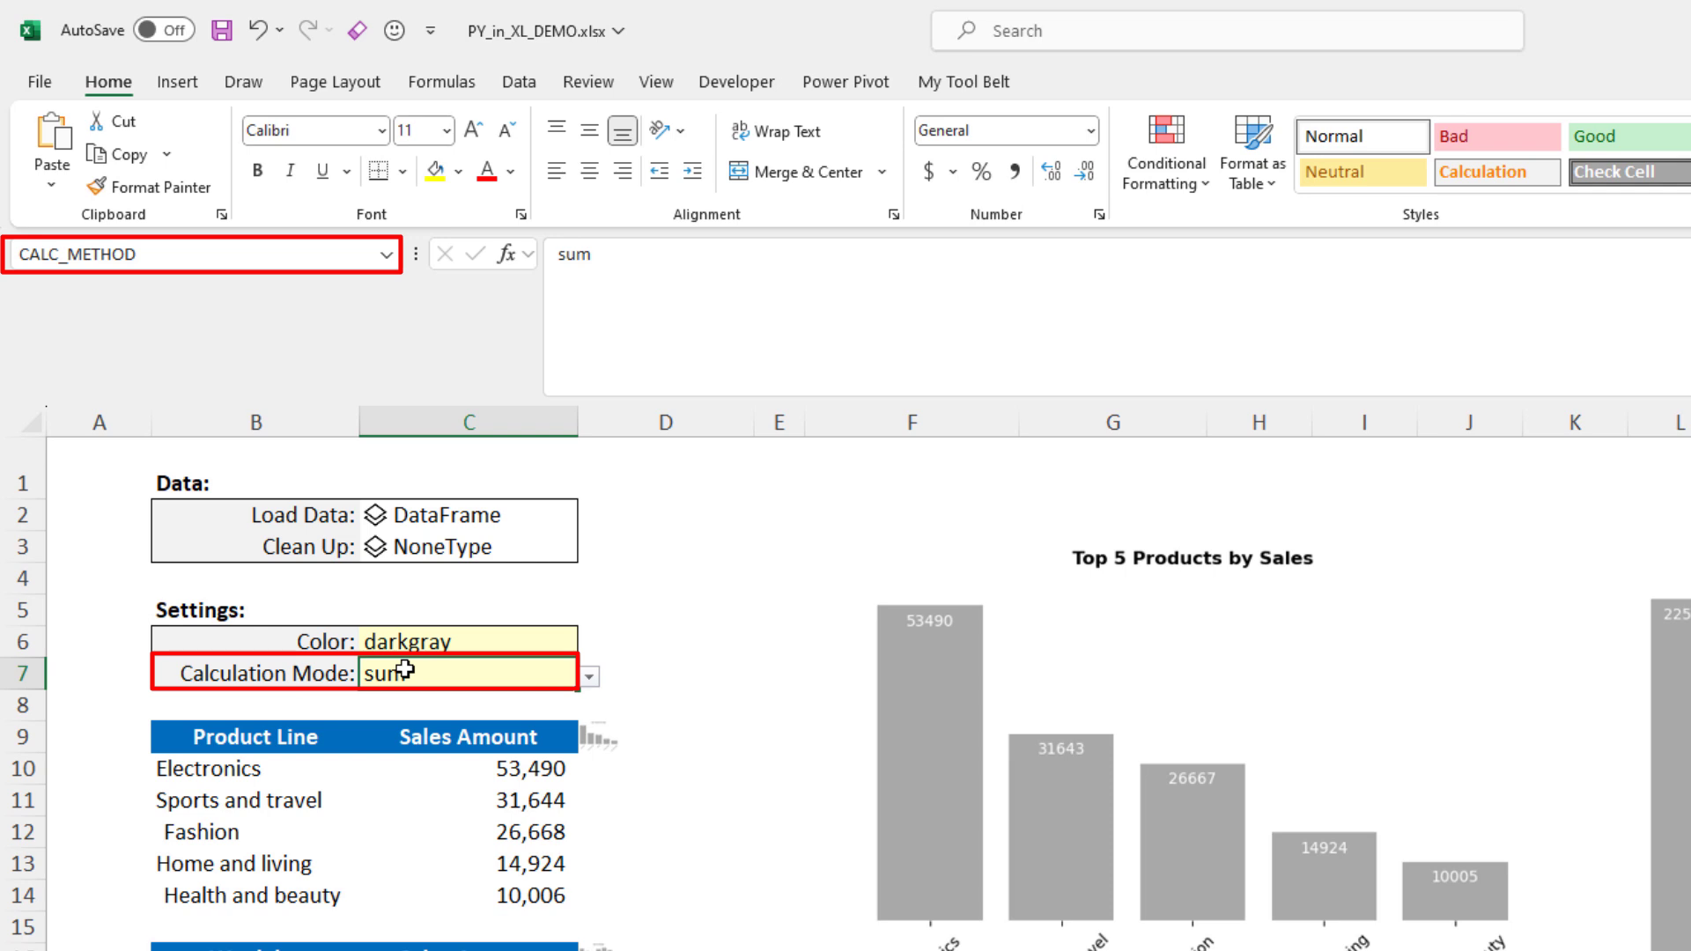
left_click(202, 738)
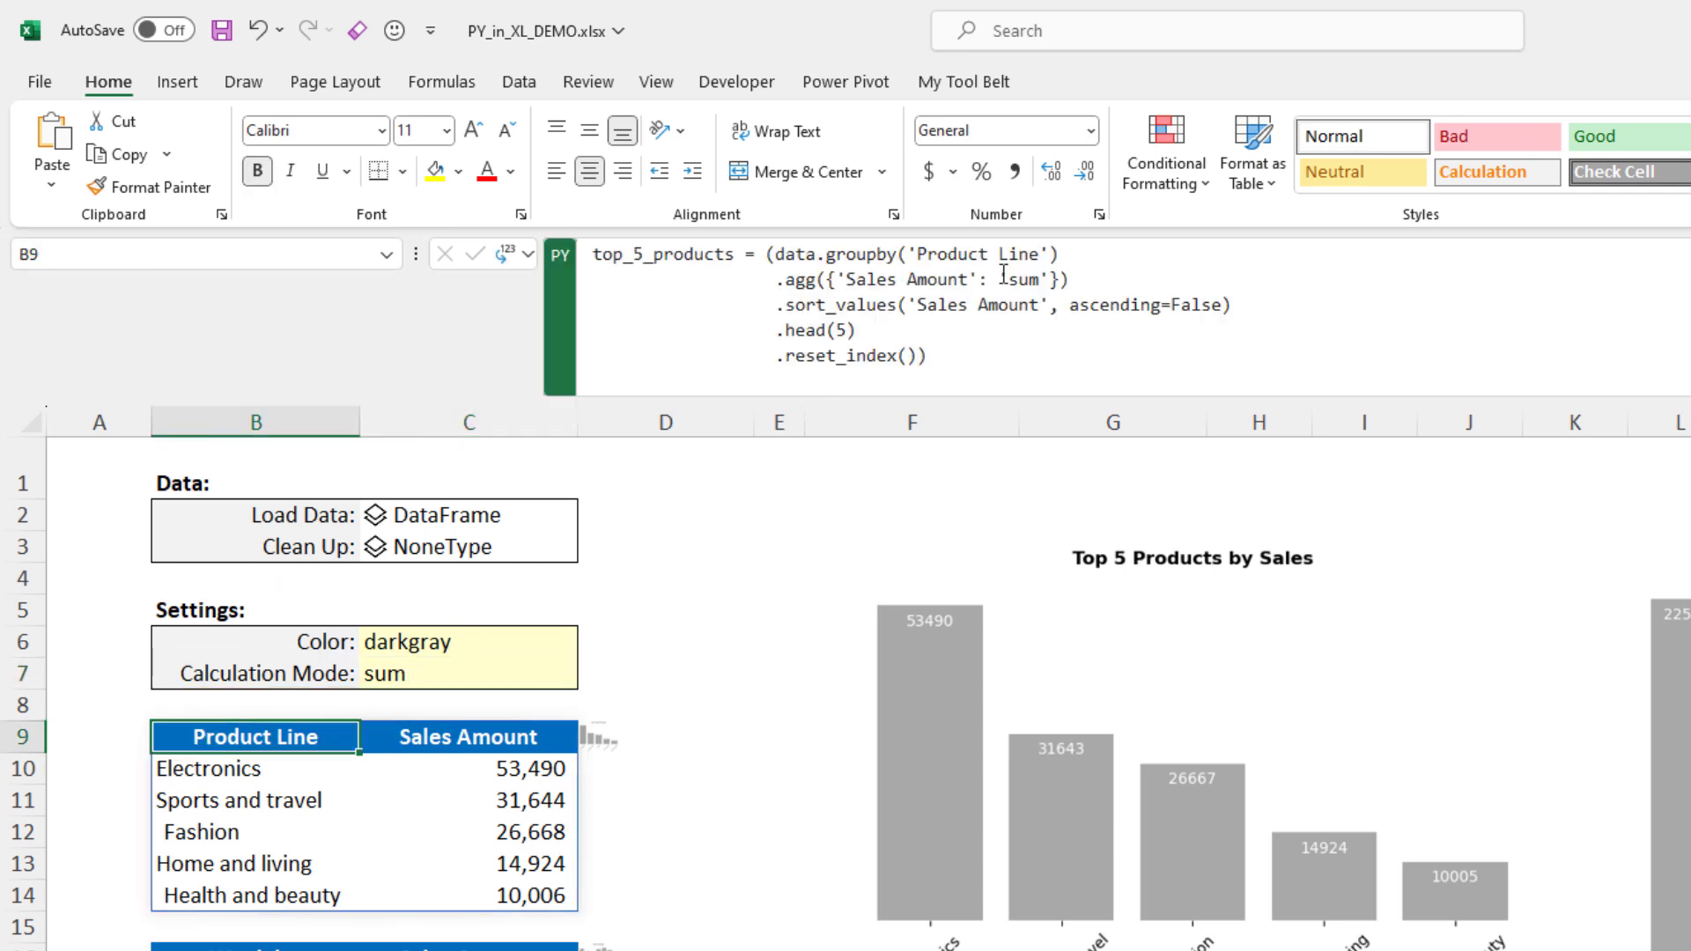
left_click_drag(998, 276, 1050, 279)
key("Delete")
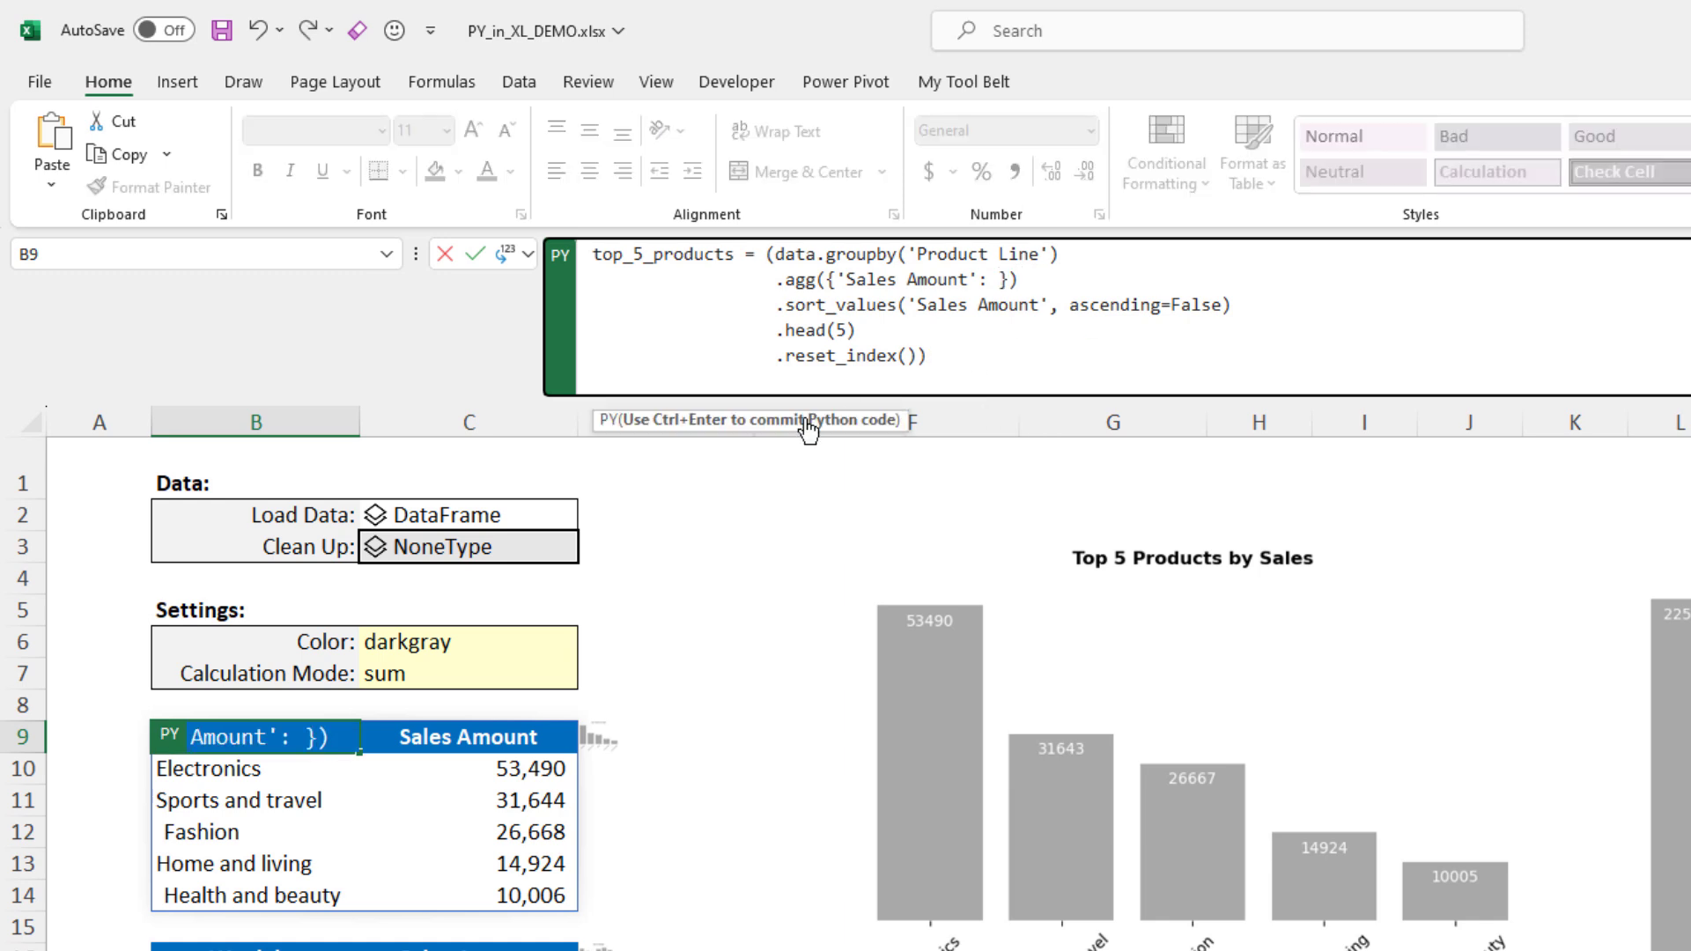
left_click(443, 671)
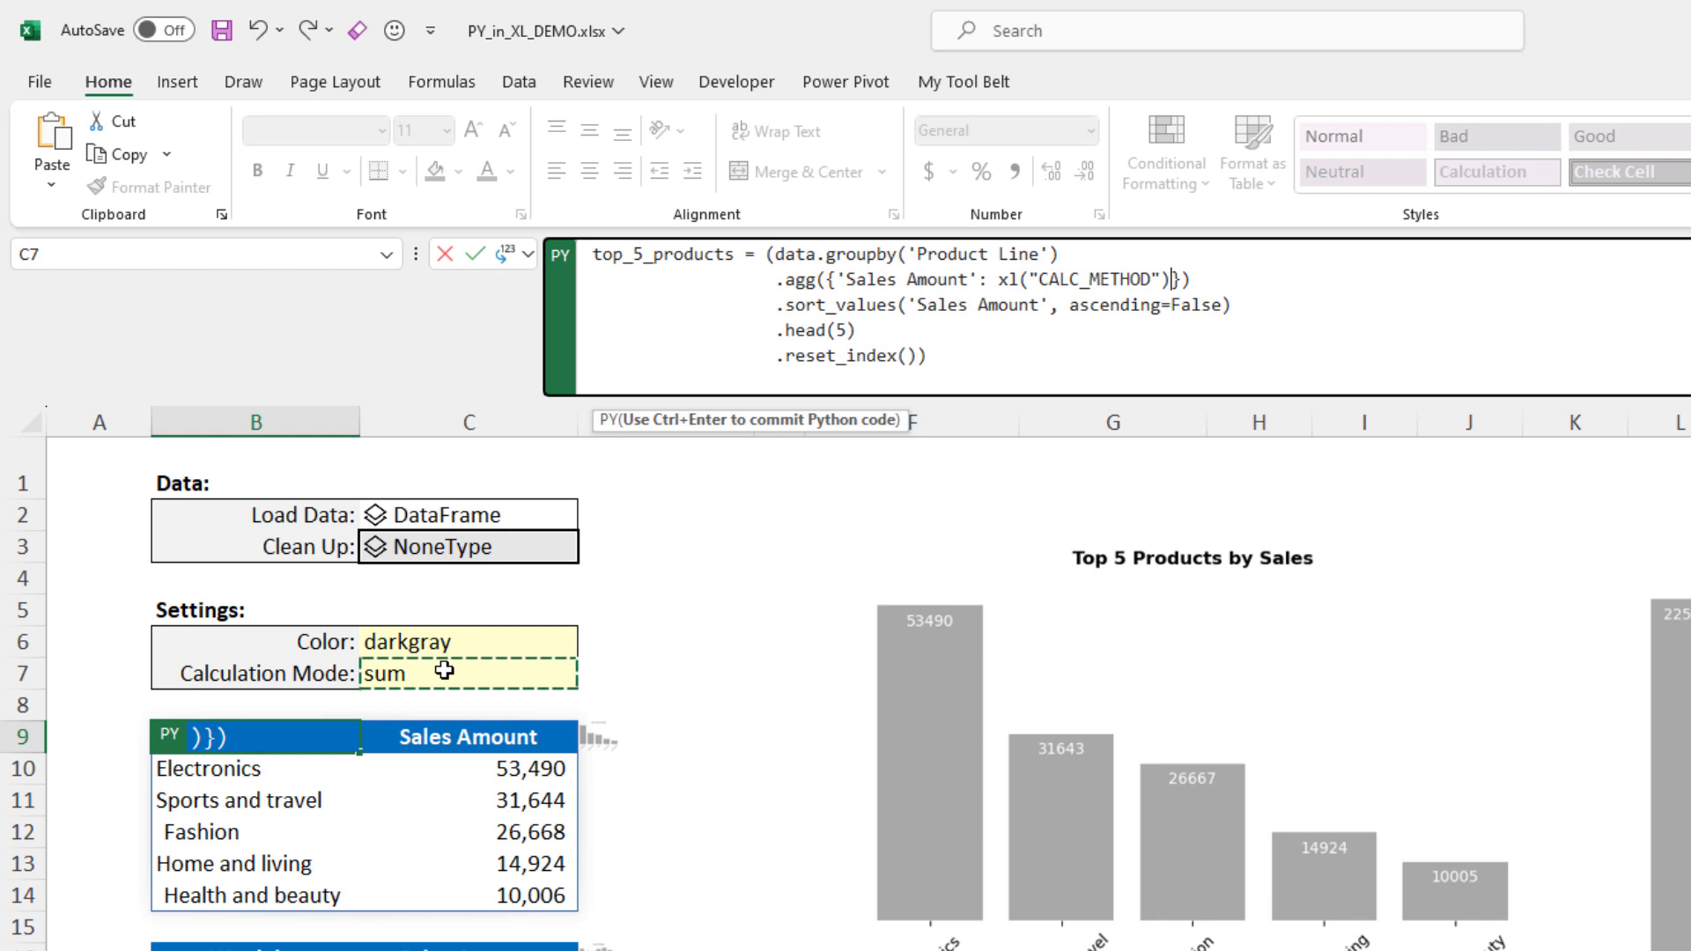
key("ctrl+Return")
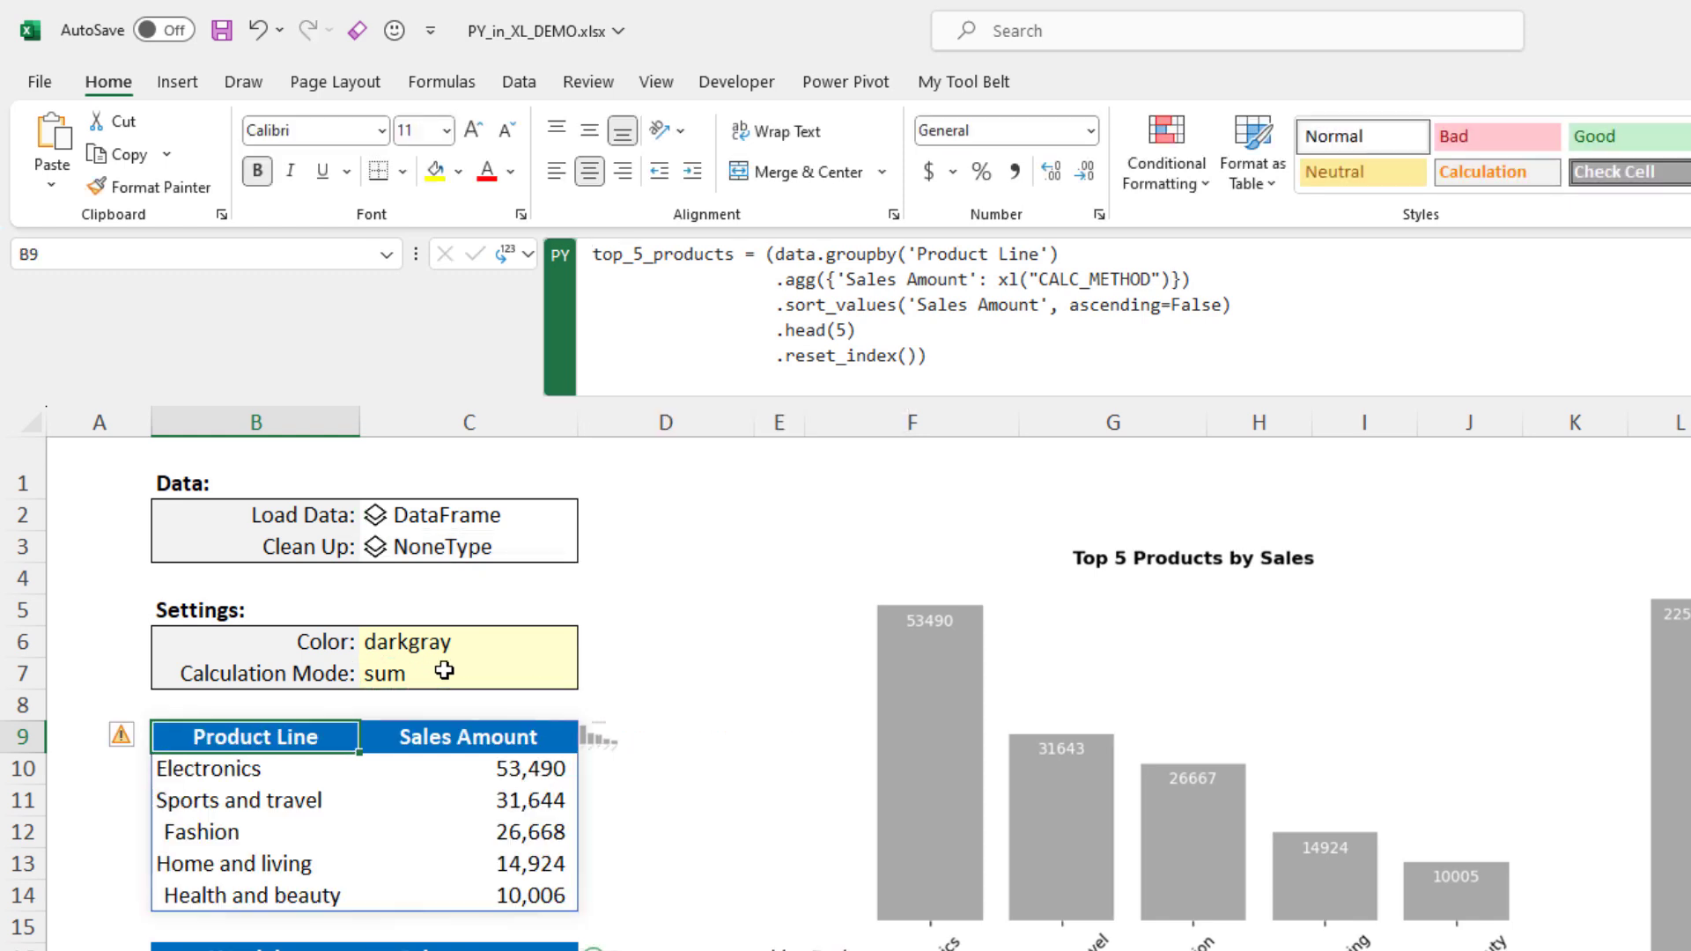
Set the Calculation Mode in C7 to mean.
left_click(444, 671)
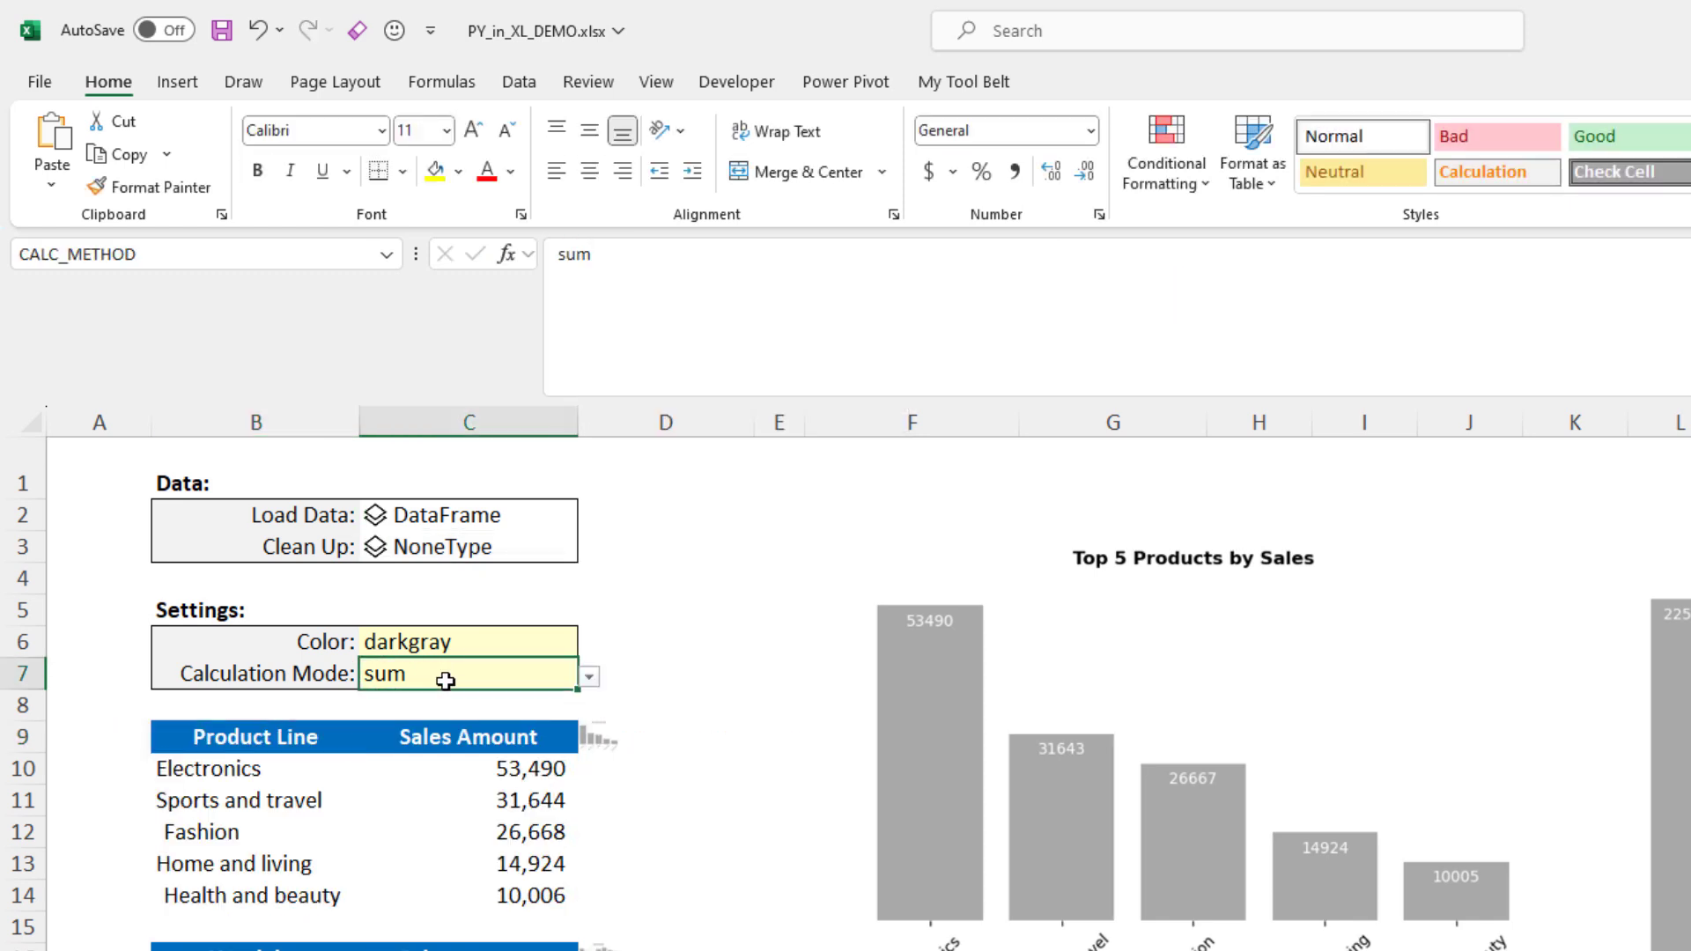
left_click(586, 678)
left_click(515, 708)
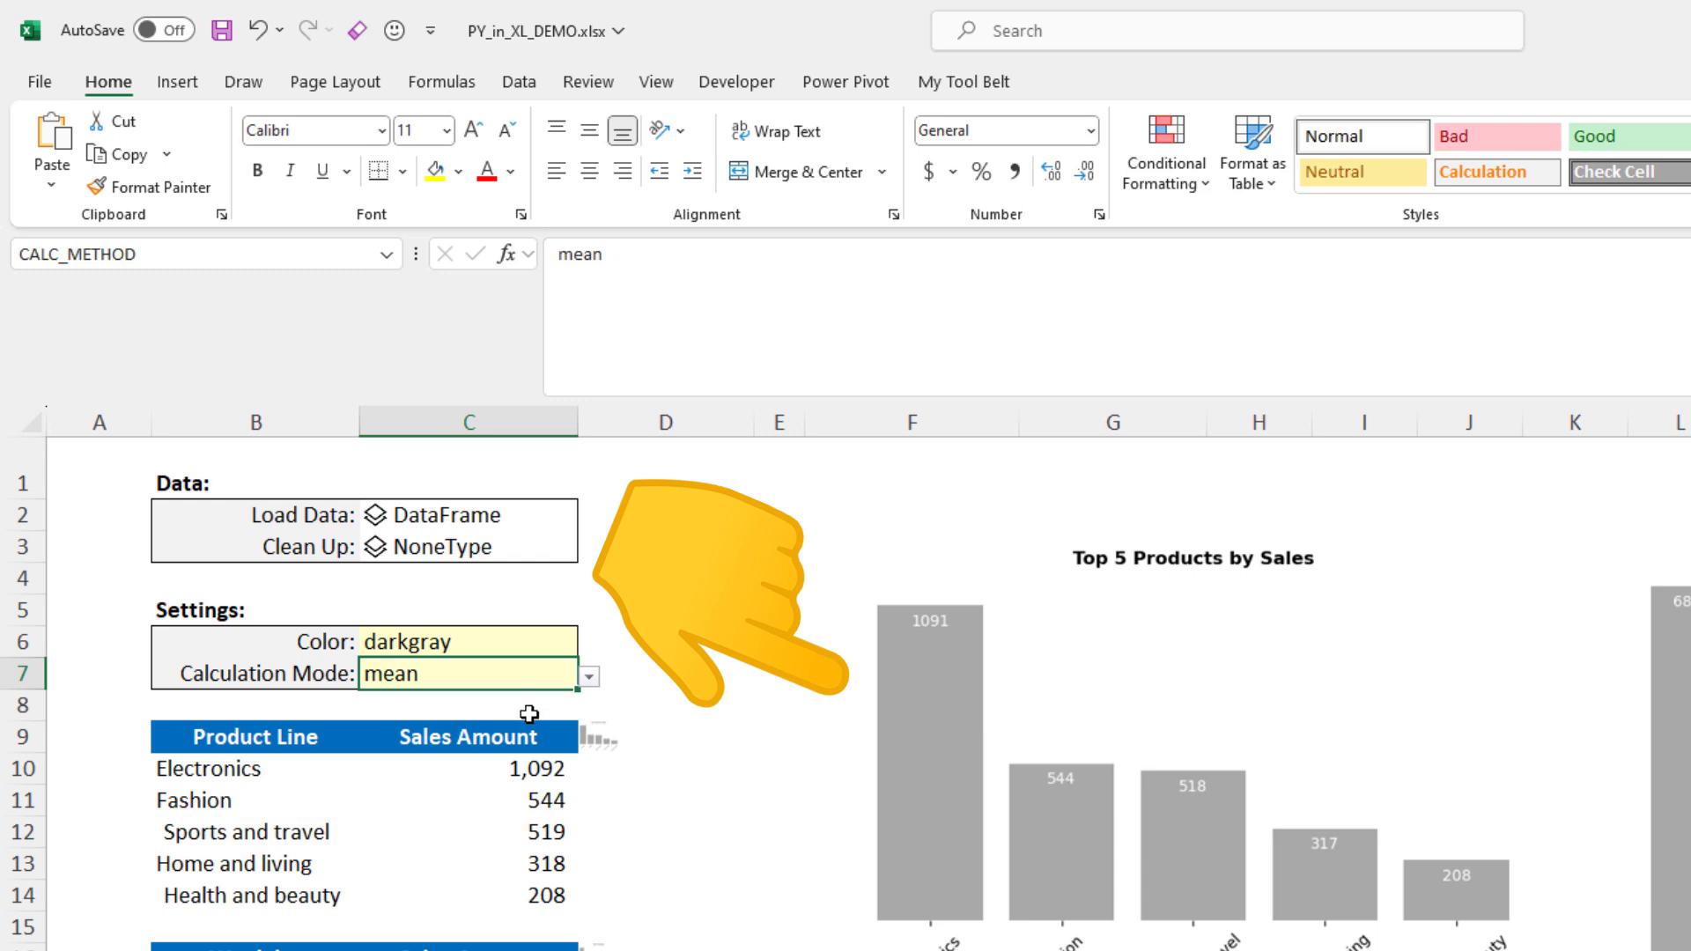
Examine the full Python bar plot code in D9, including its reference to the COLOR setting.
left_click(598, 738)
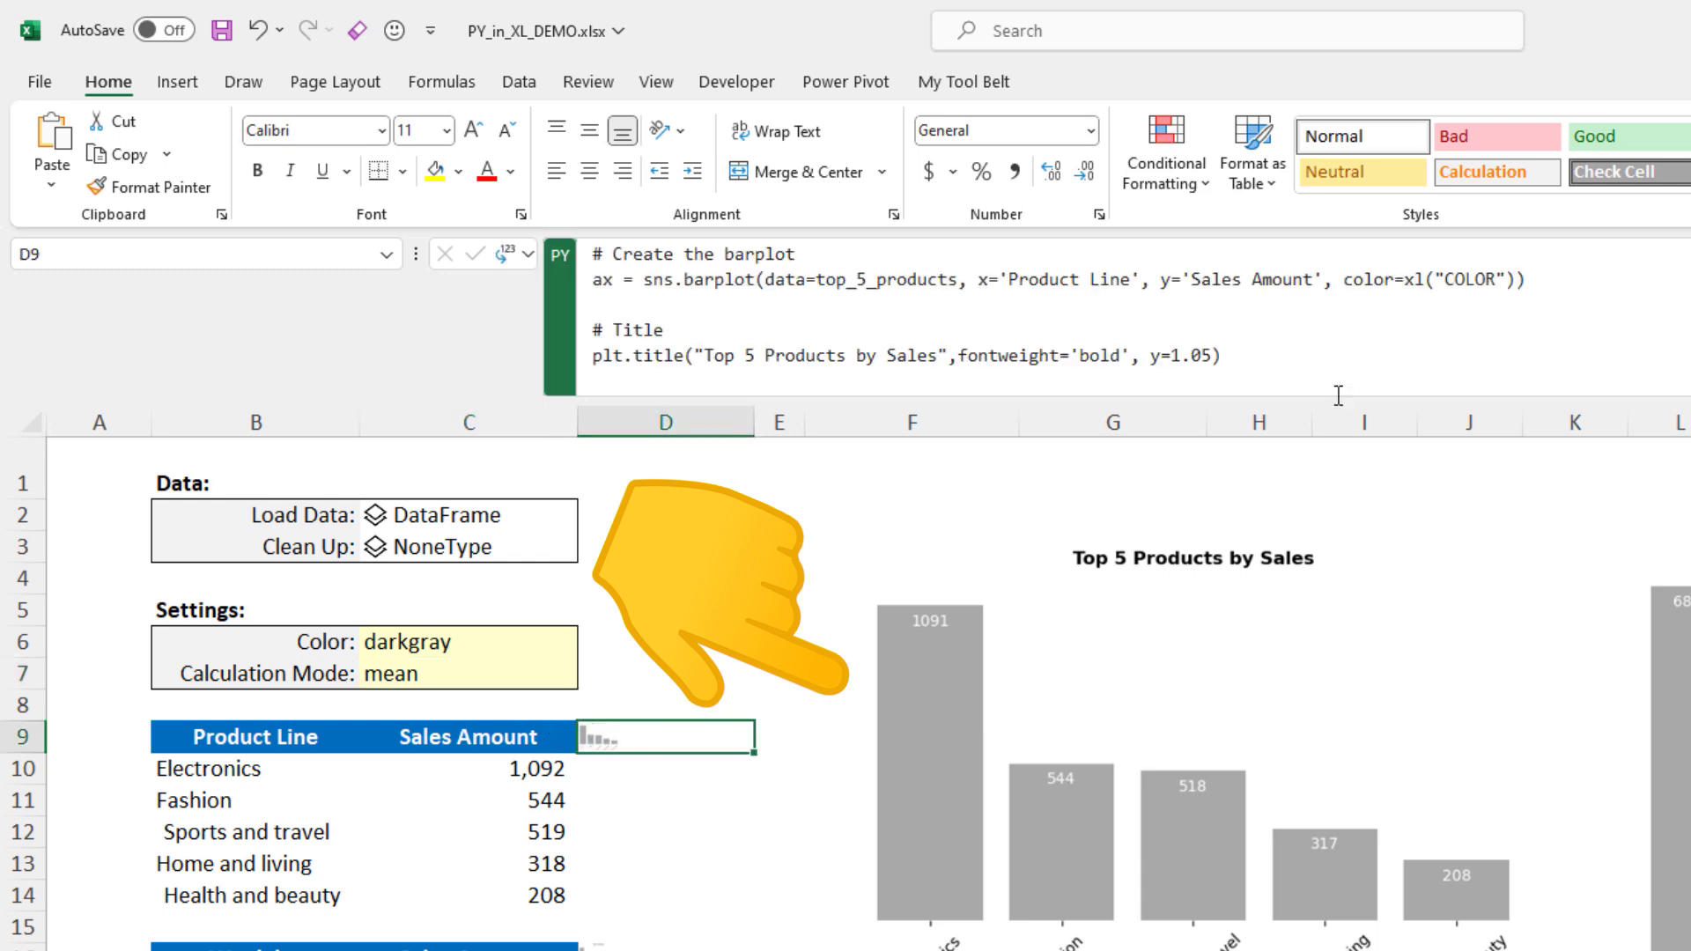
left_click_drag(1334, 398, 1389, 767)
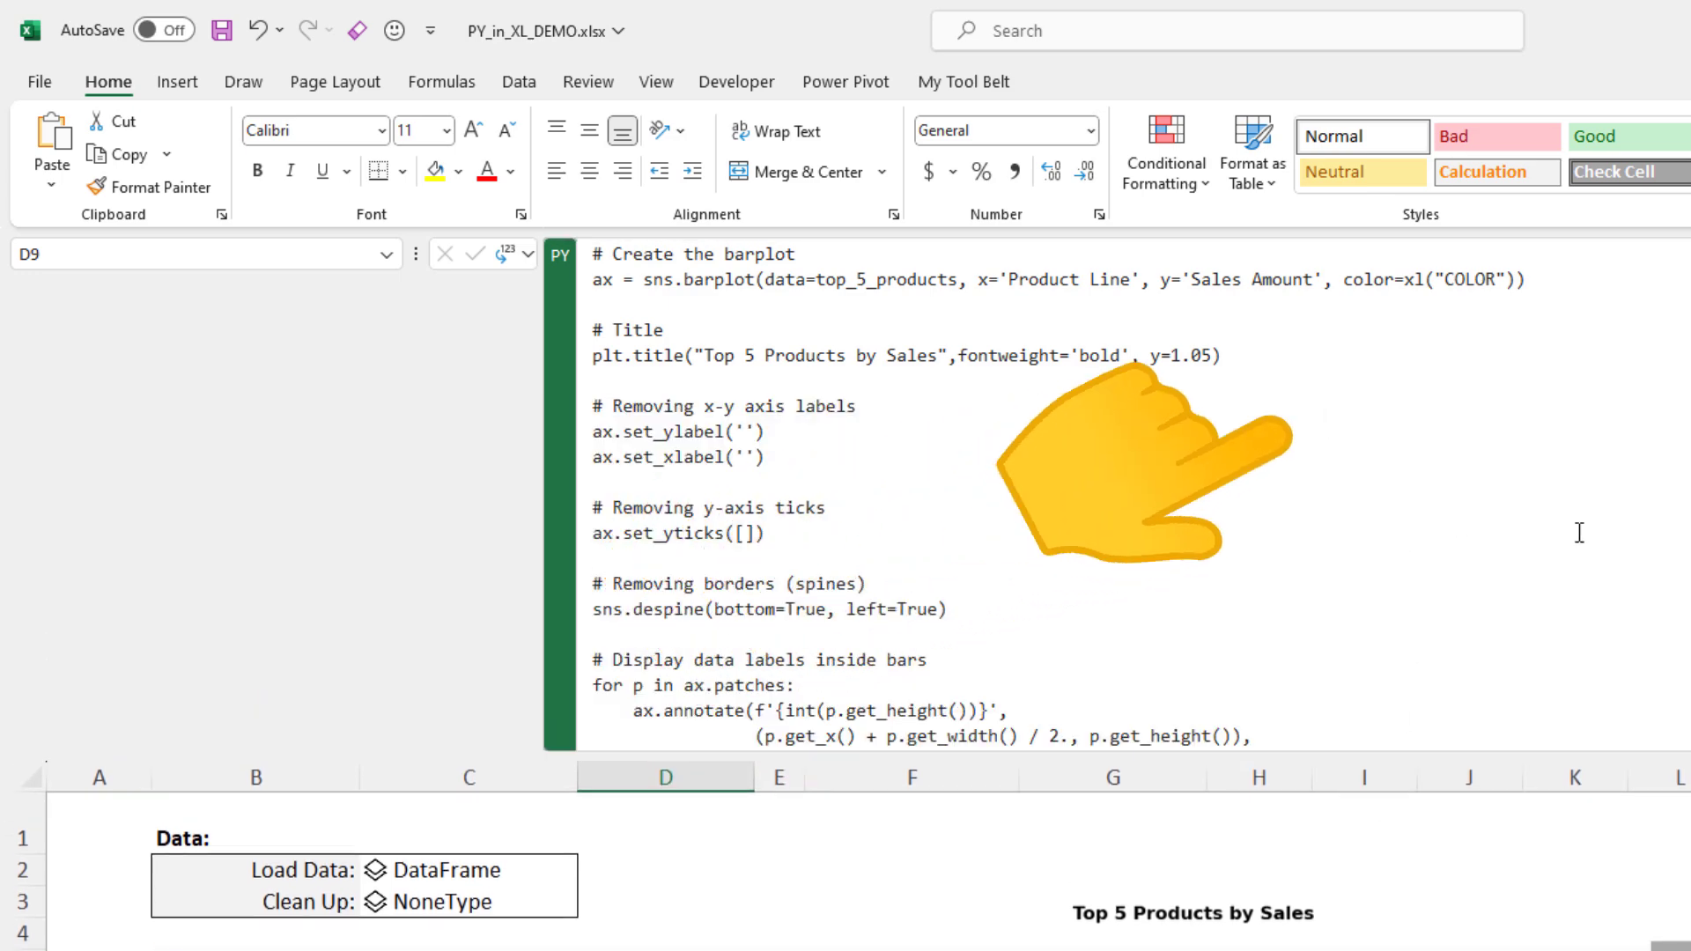
left_click(1464, 280)
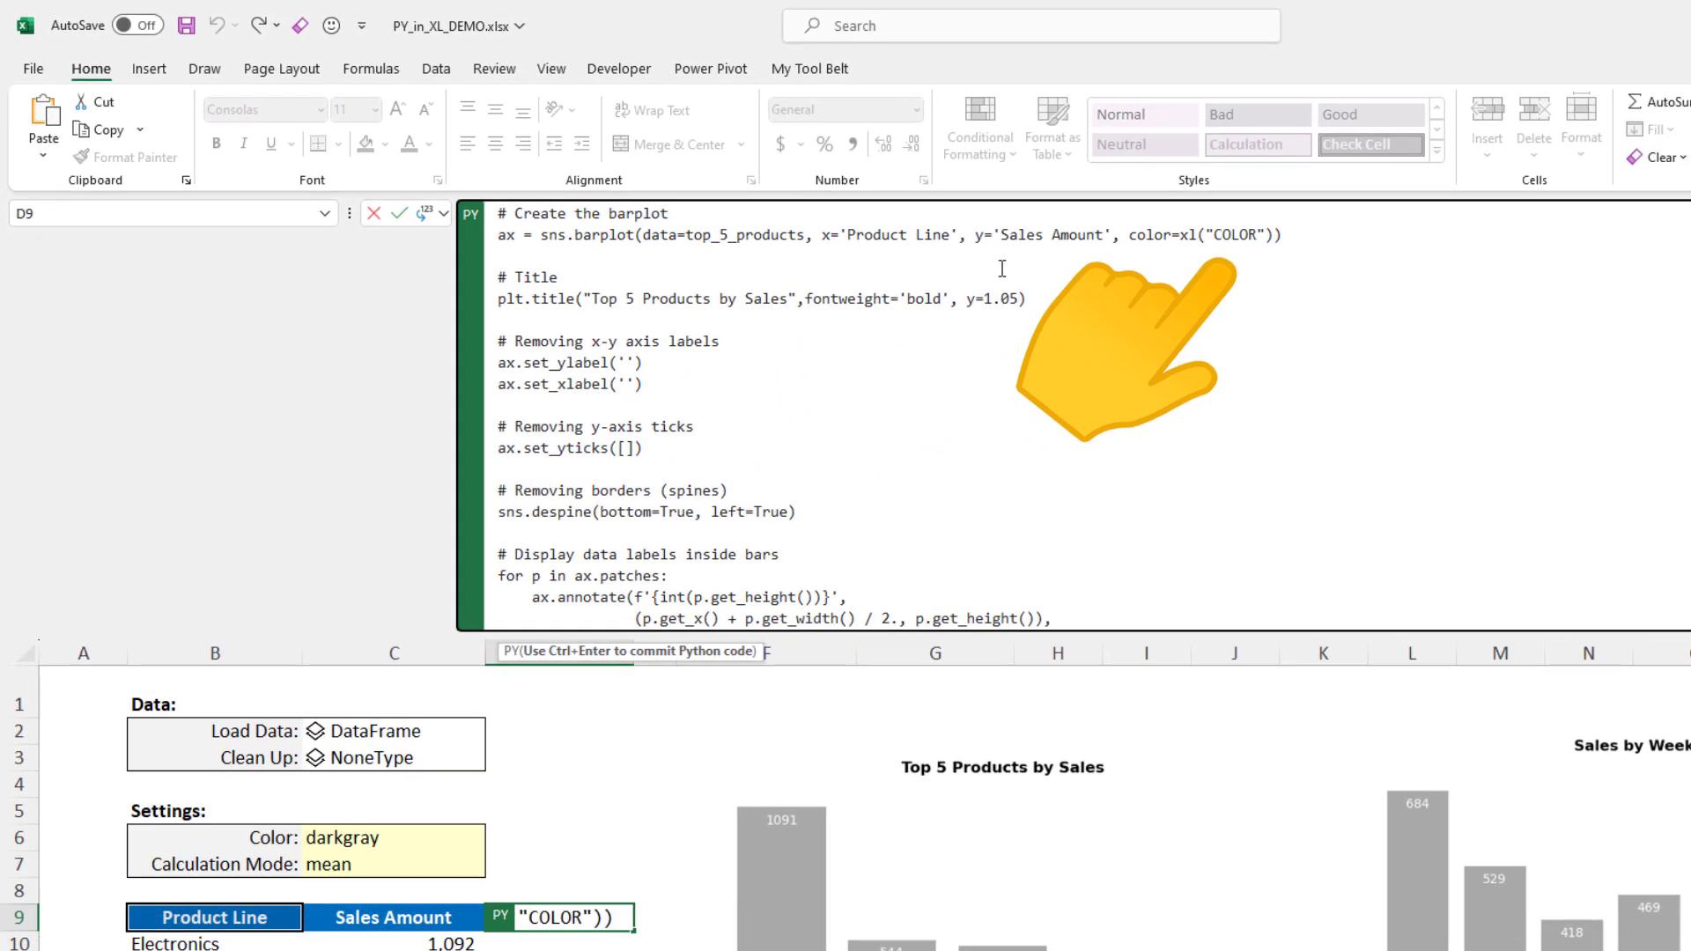
scroll(1193, 414, "down", 3)
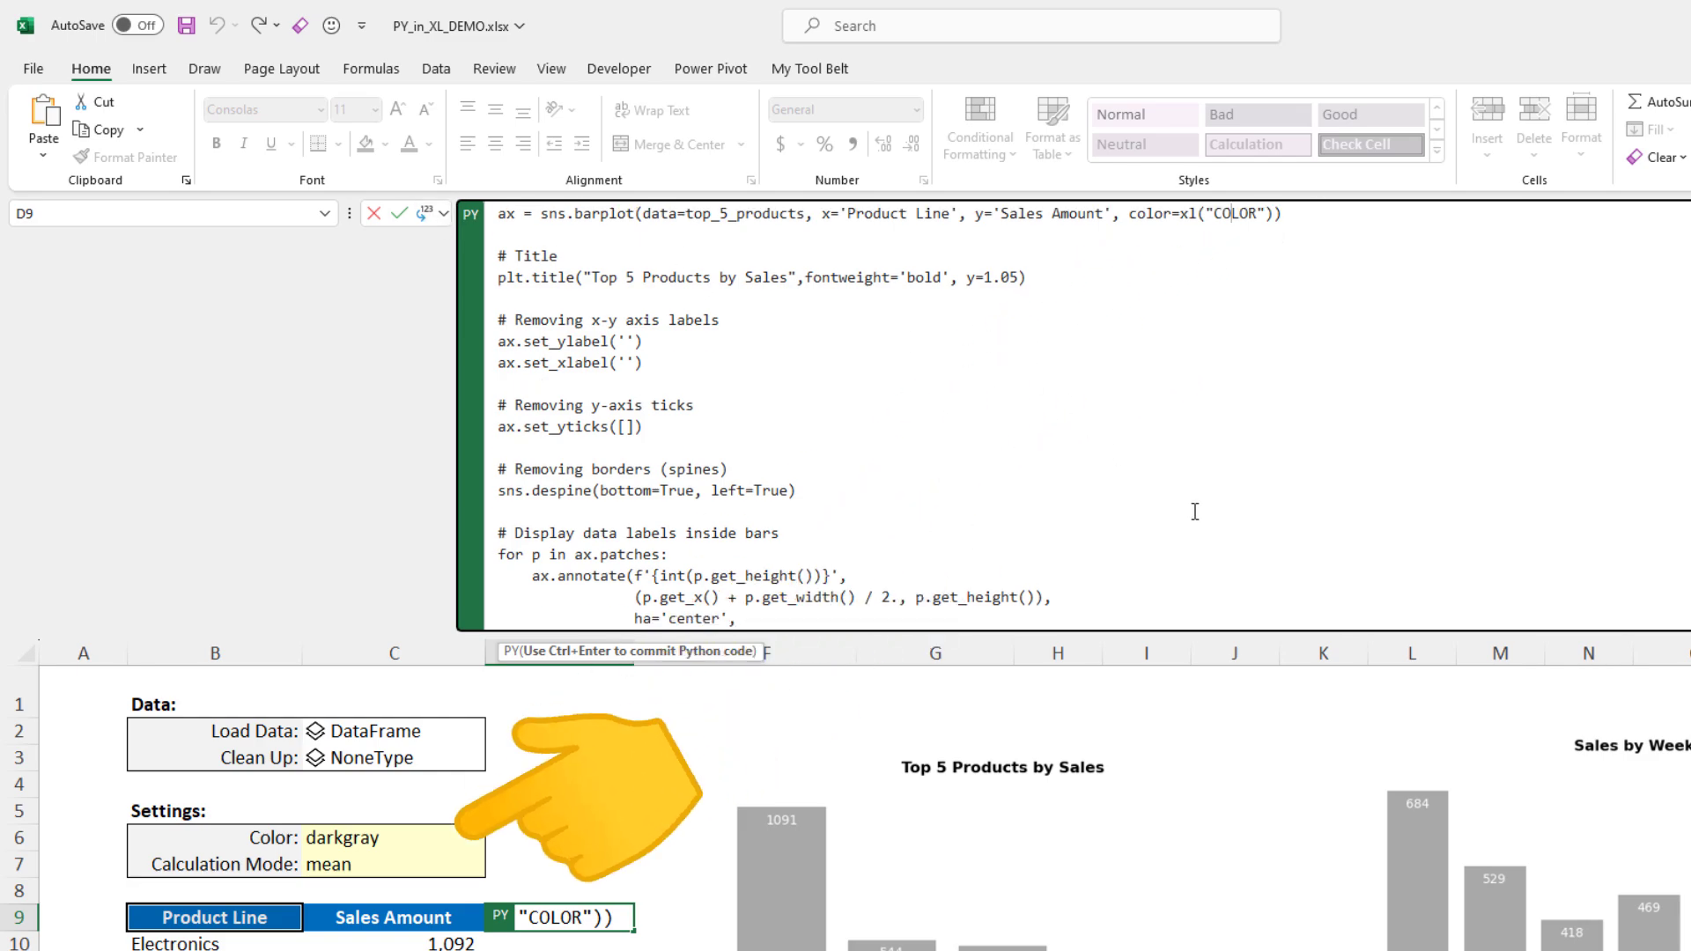
scroll(1194, 510, "down", 2)
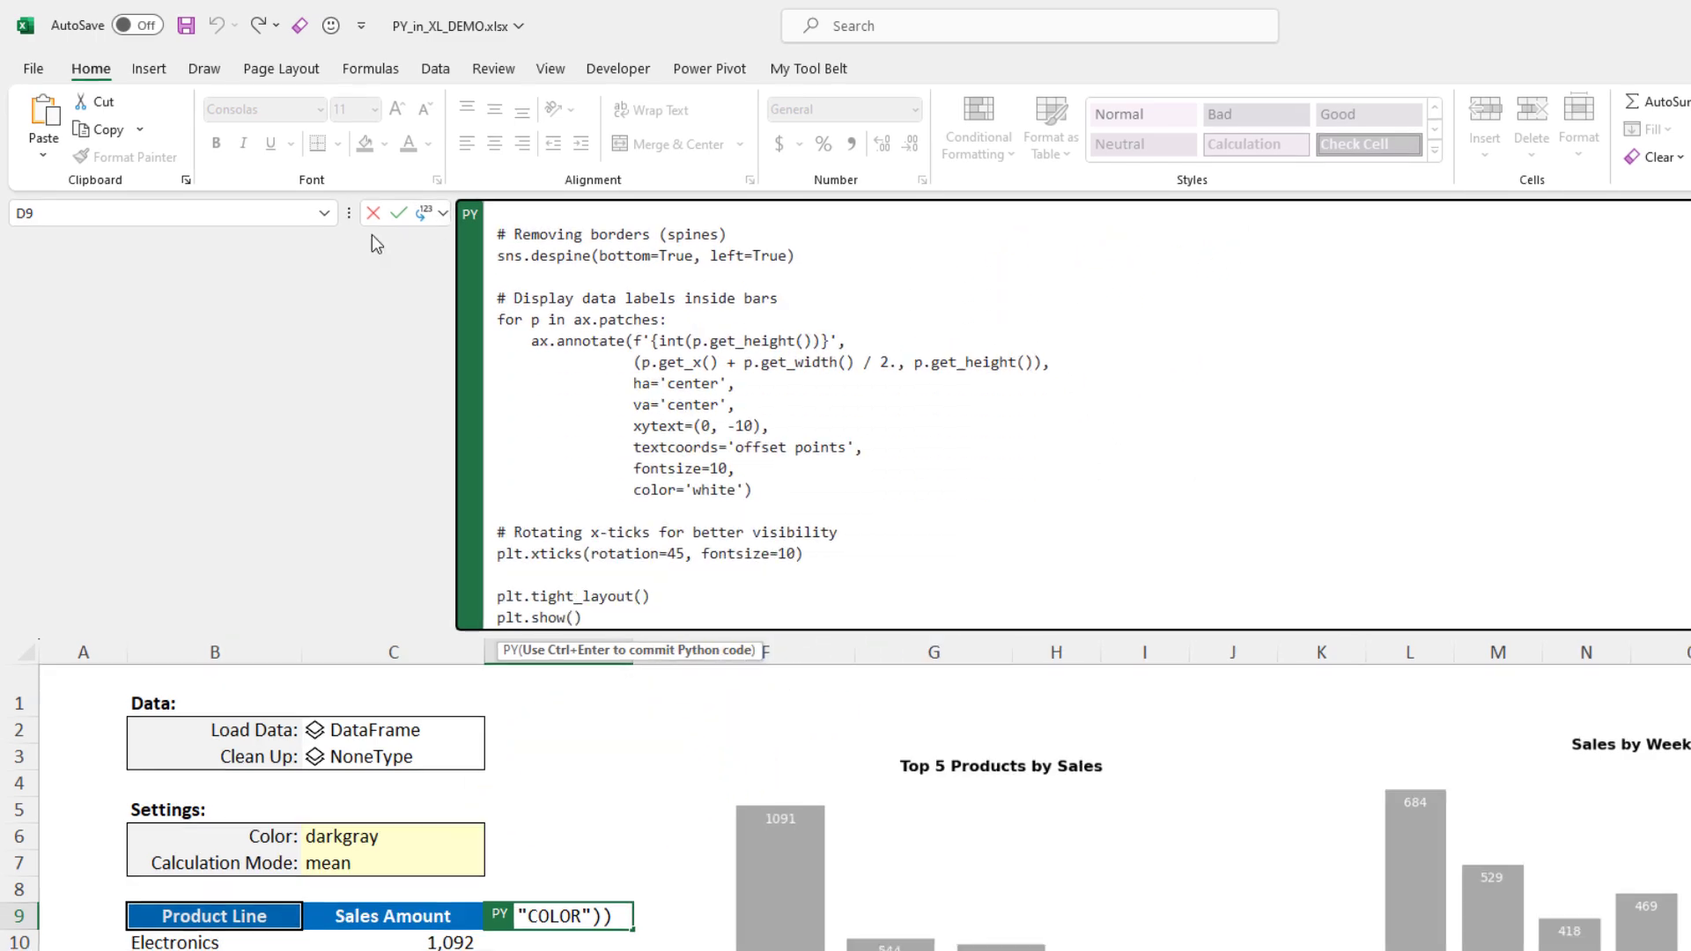
key("ctrl+Return")
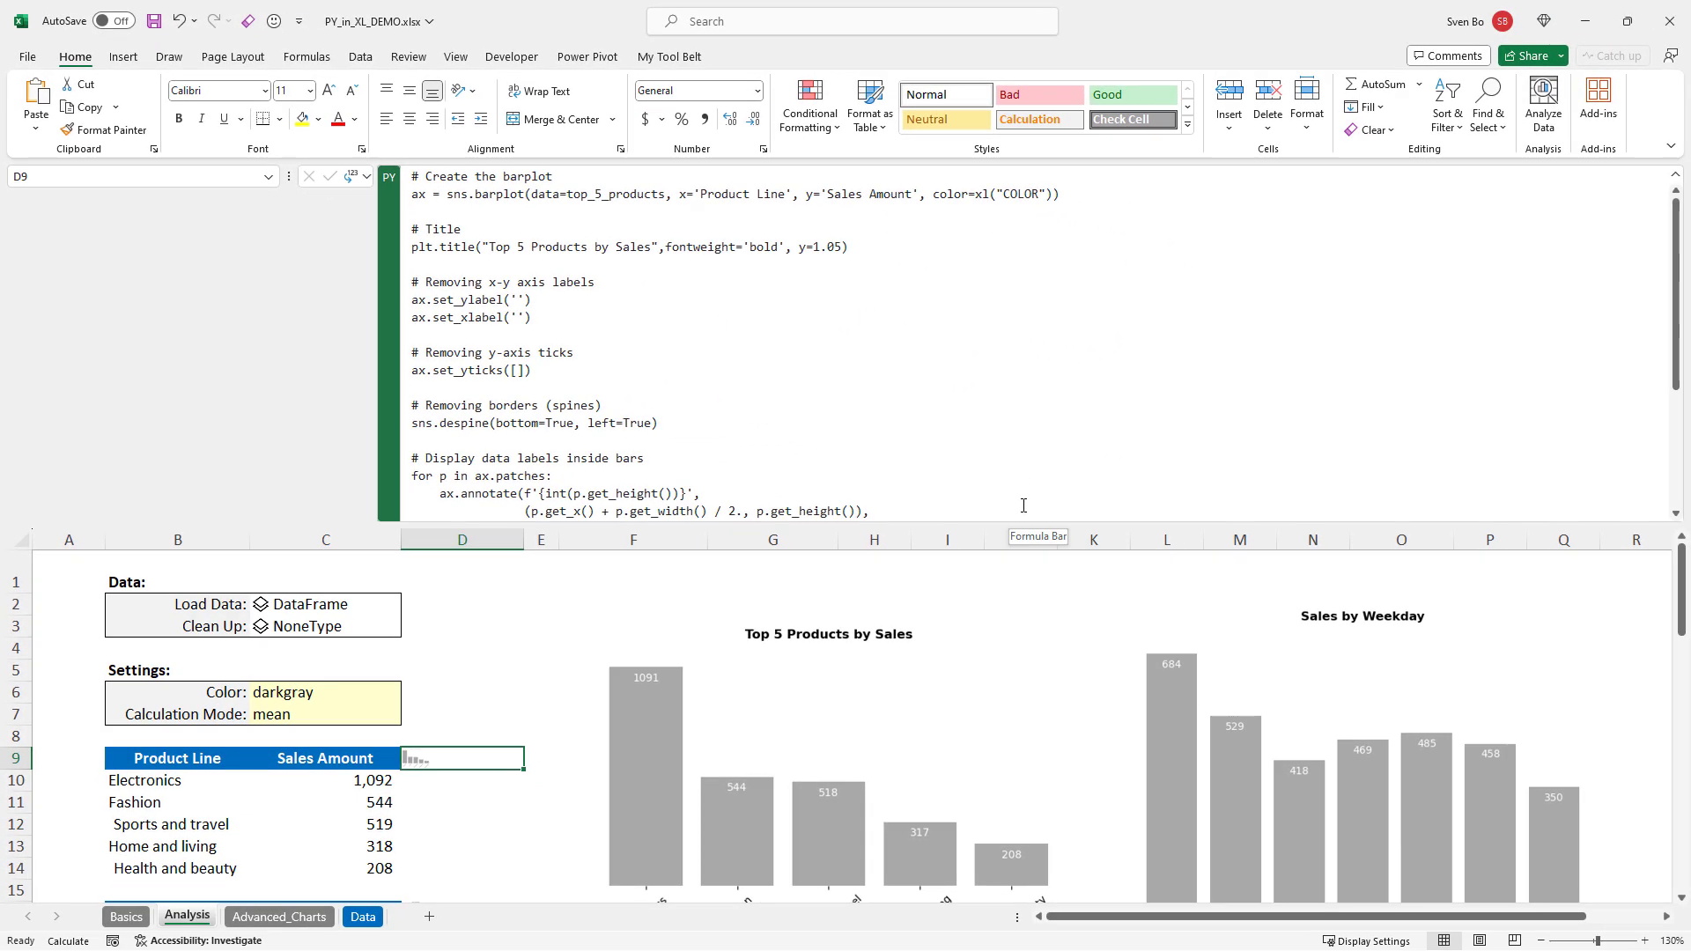
Shrink the enlarged formula bar and set the Color setting in C6 to steelblue.
left_click_drag(1024, 520, 1024, 275)
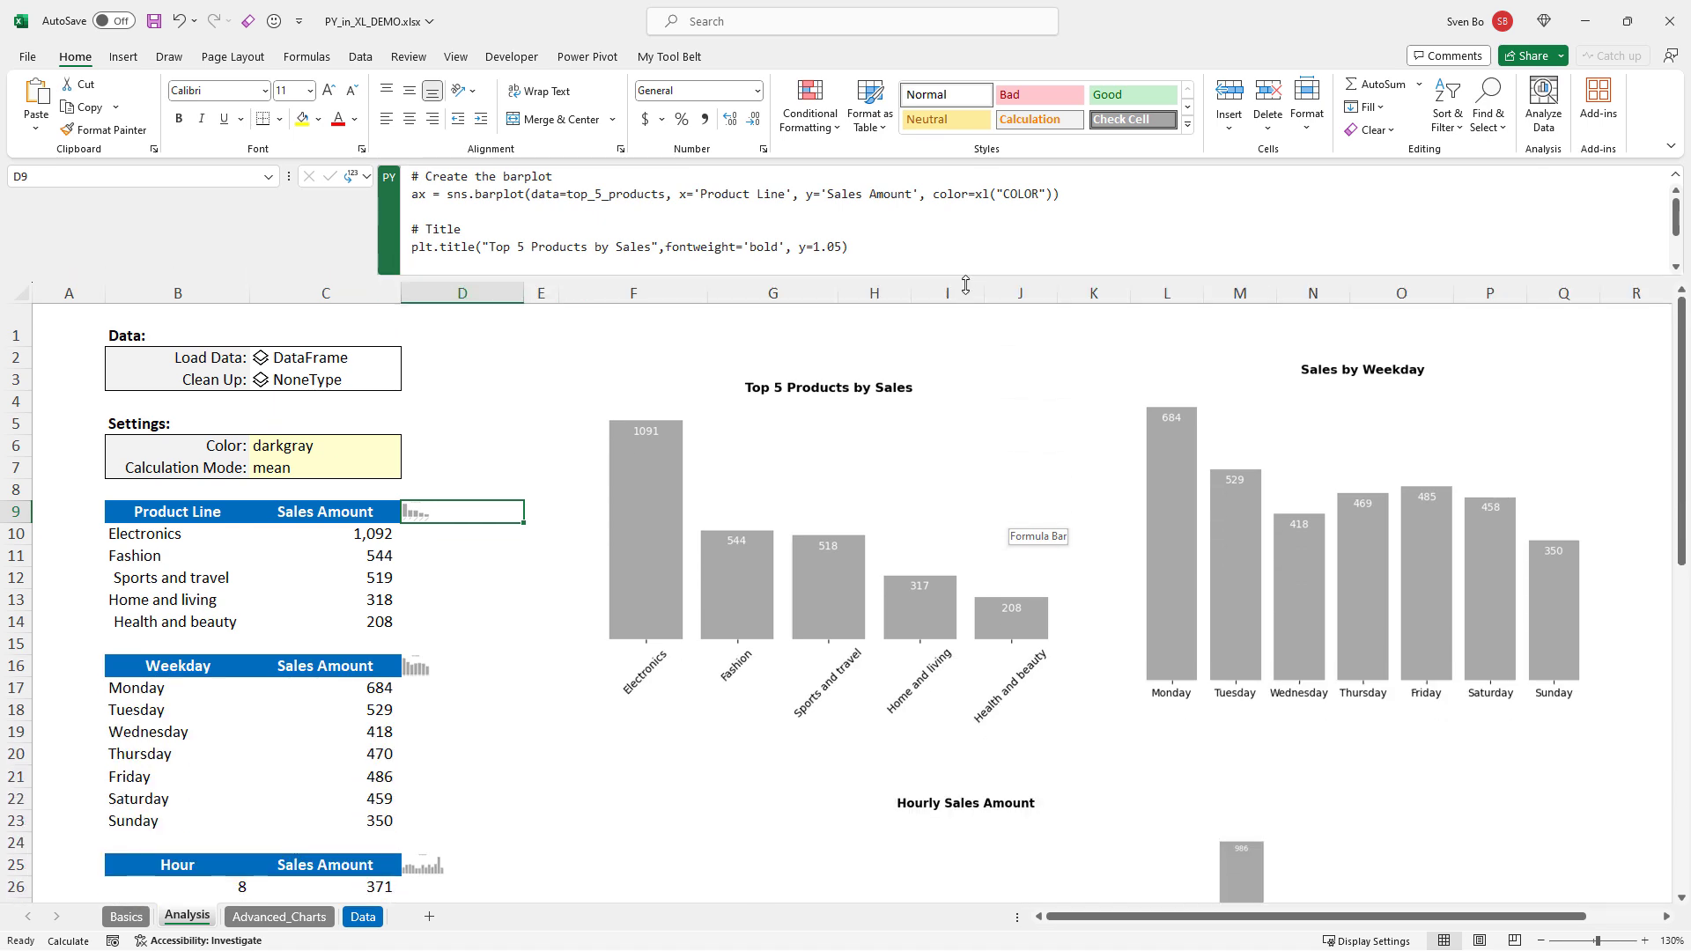
left_click(324, 445)
left_click(411, 449)
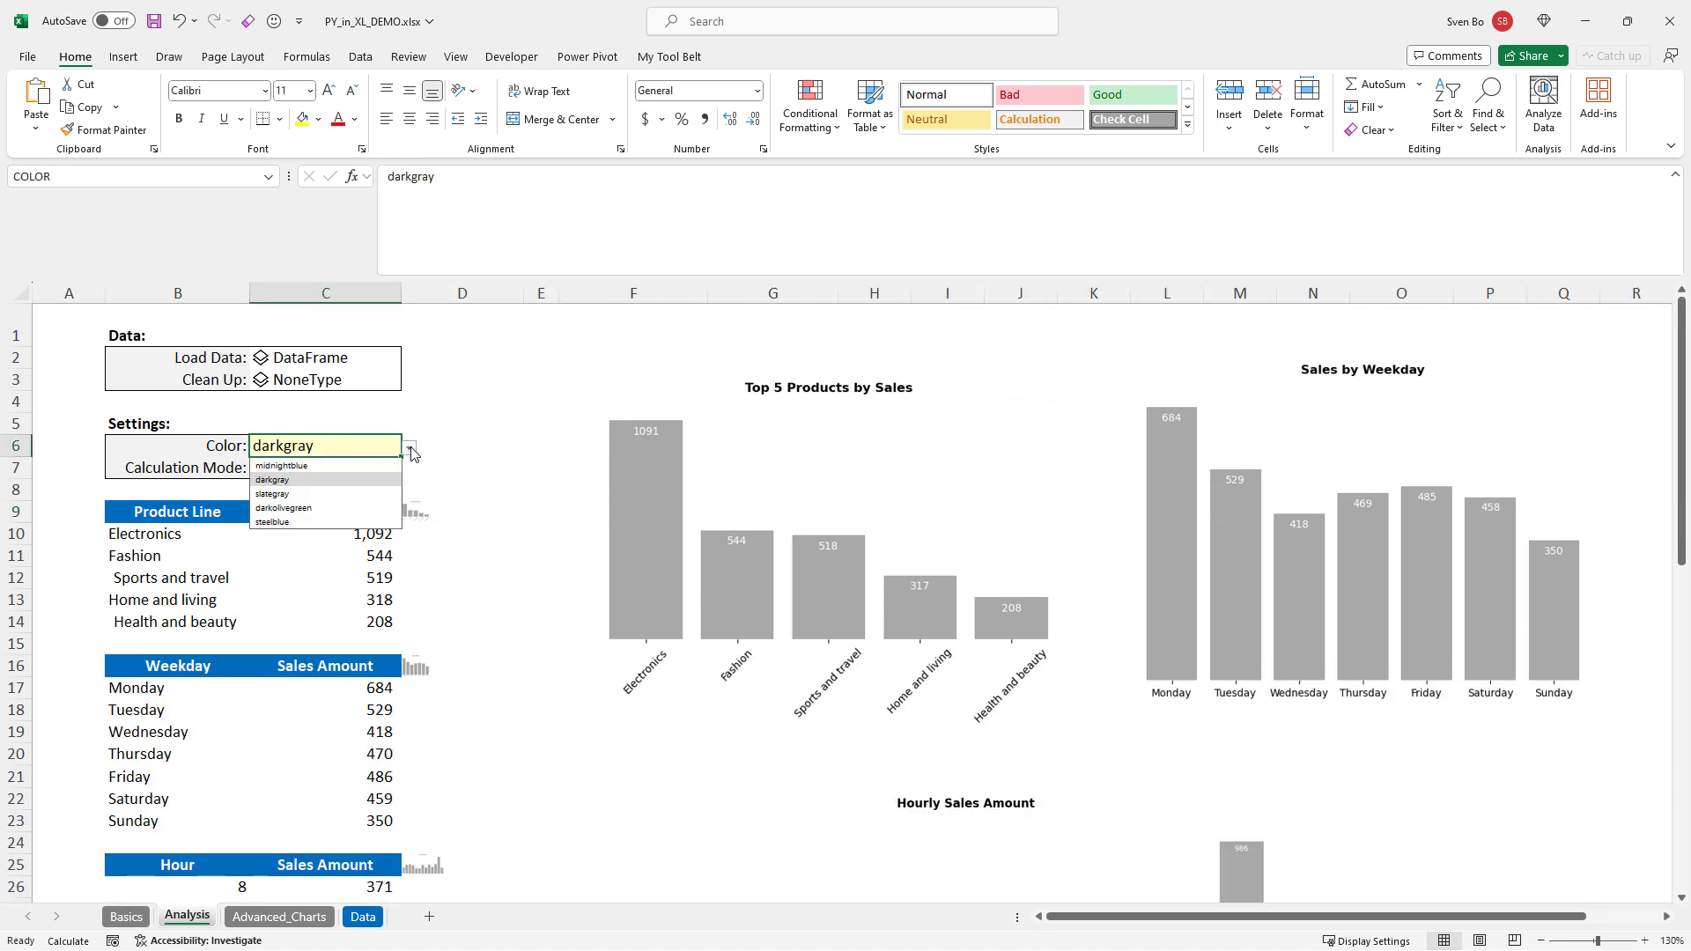
left_click(304, 522)
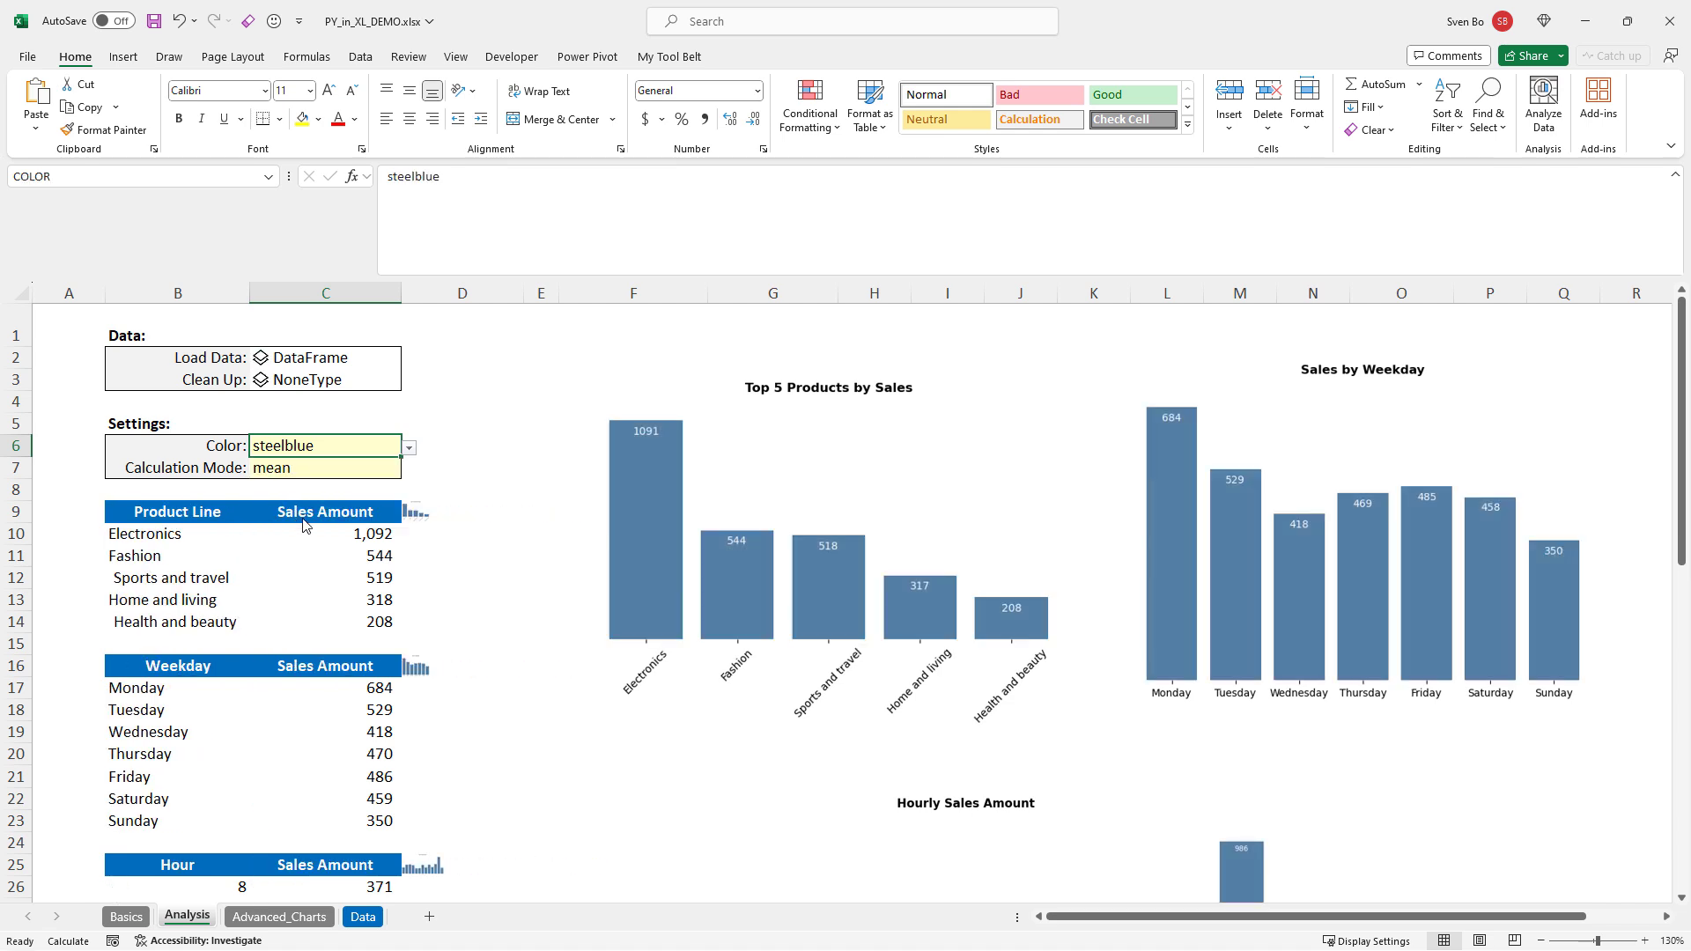
Examine the Python code behind the Weekday table in B16 and its bar plot in D16, through the last line.
left_click(146, 667)
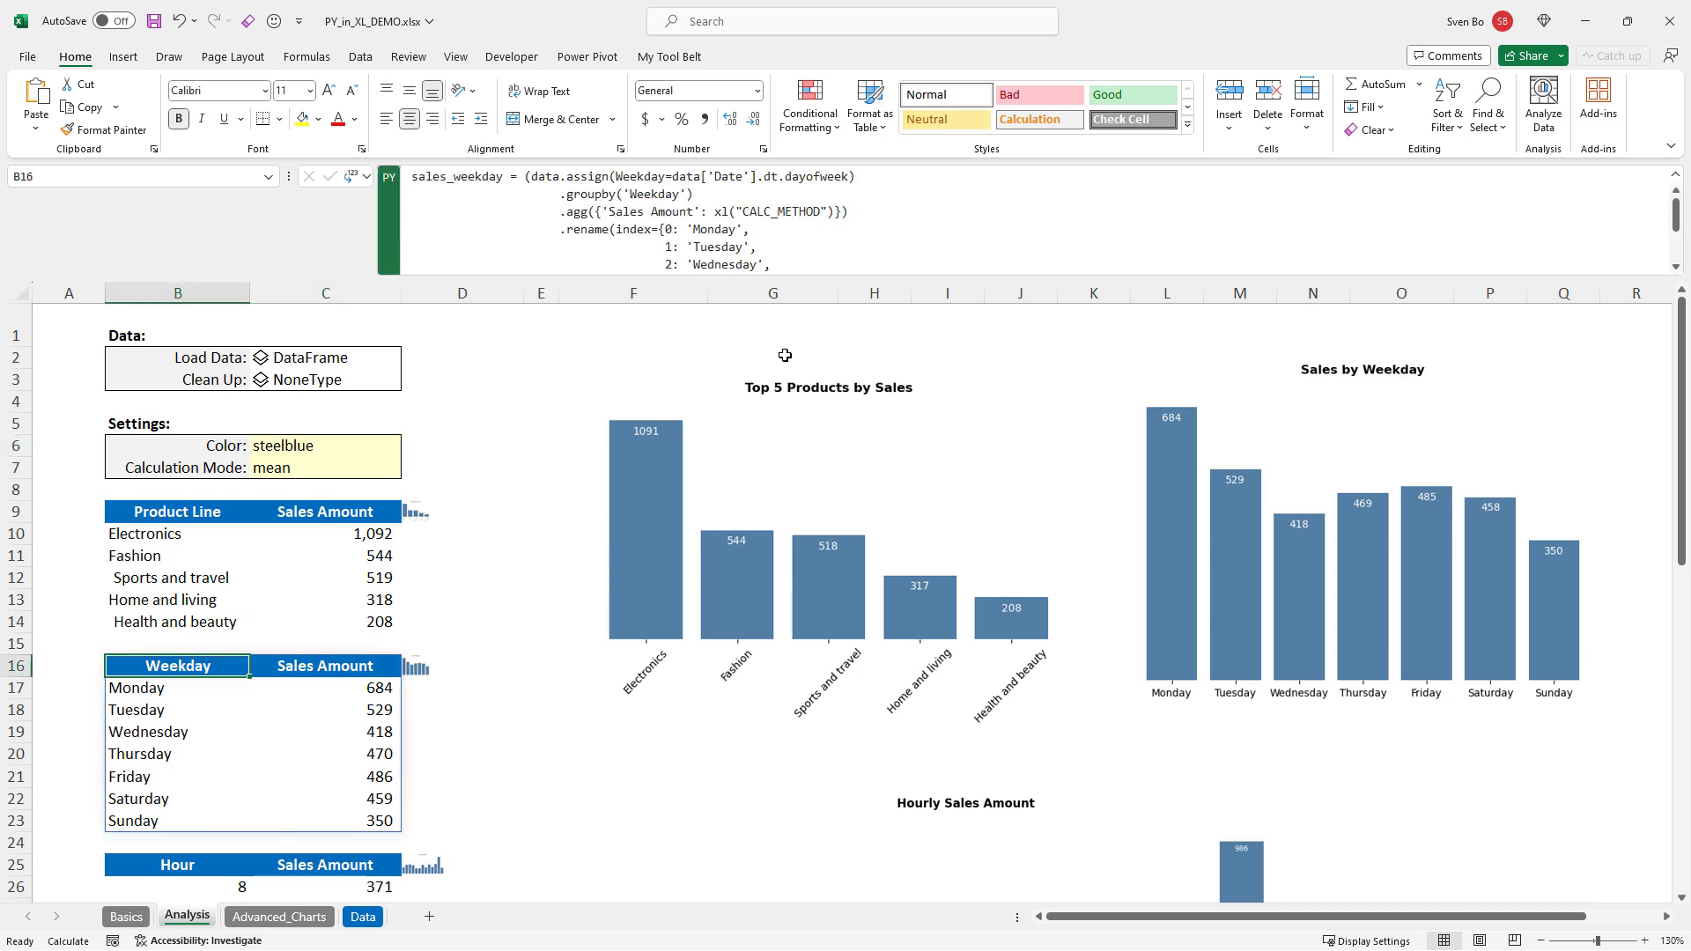
left_click_drag(859, 279, 861, 339)
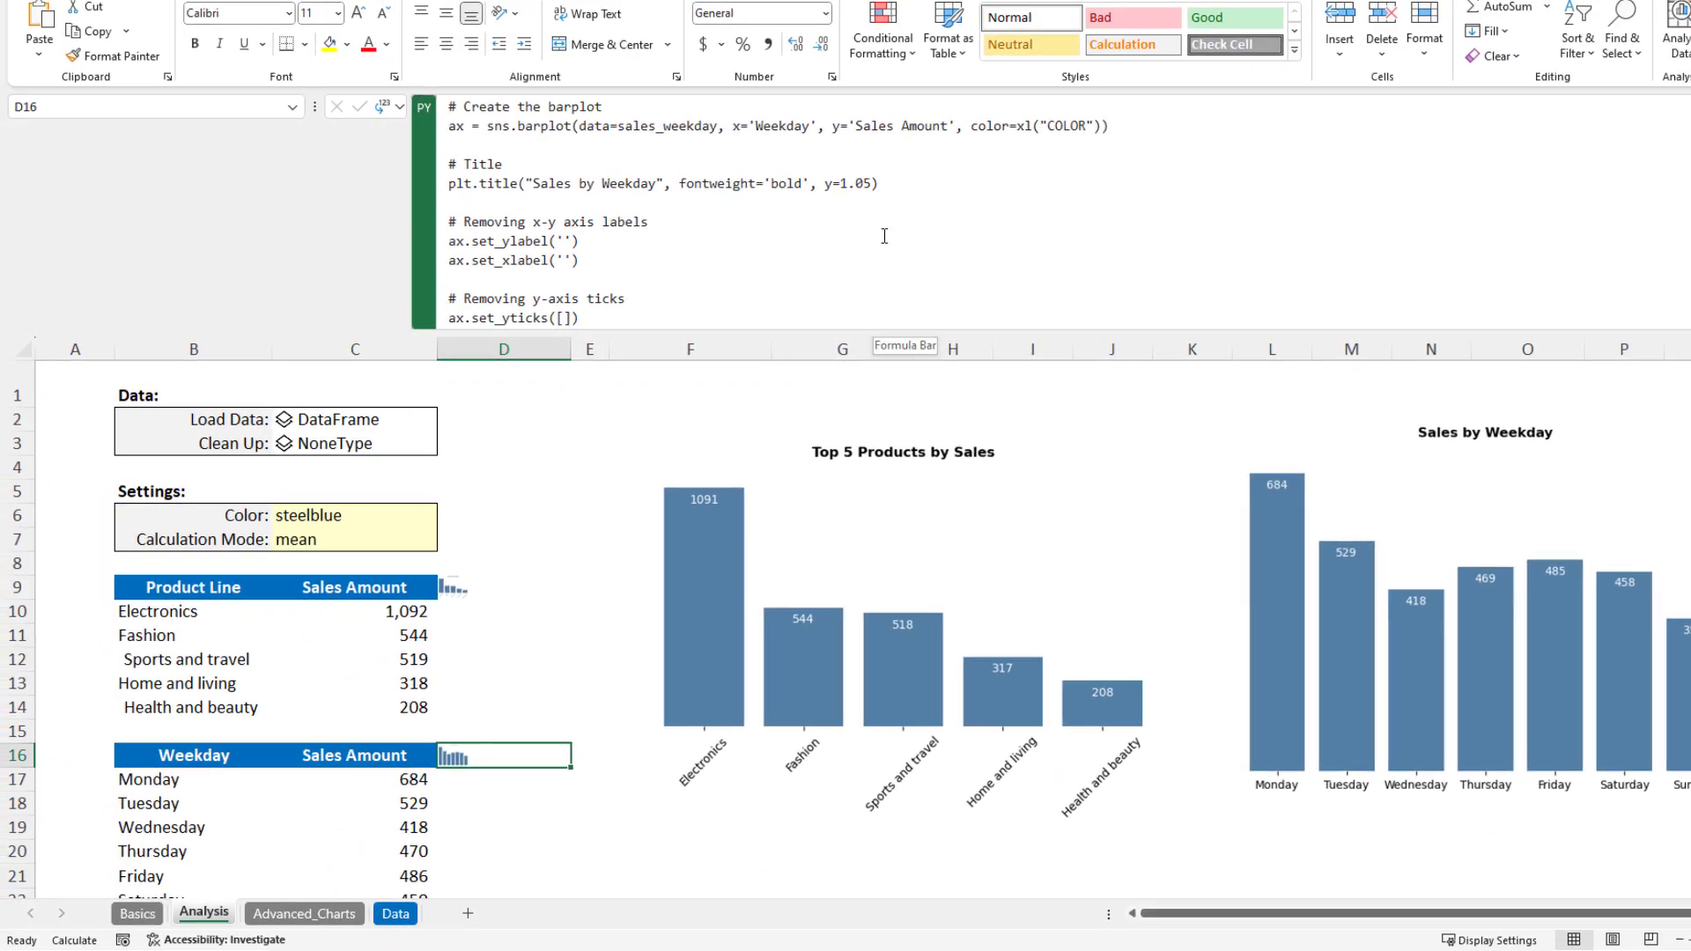
scroll(885, 236, "down", 5)
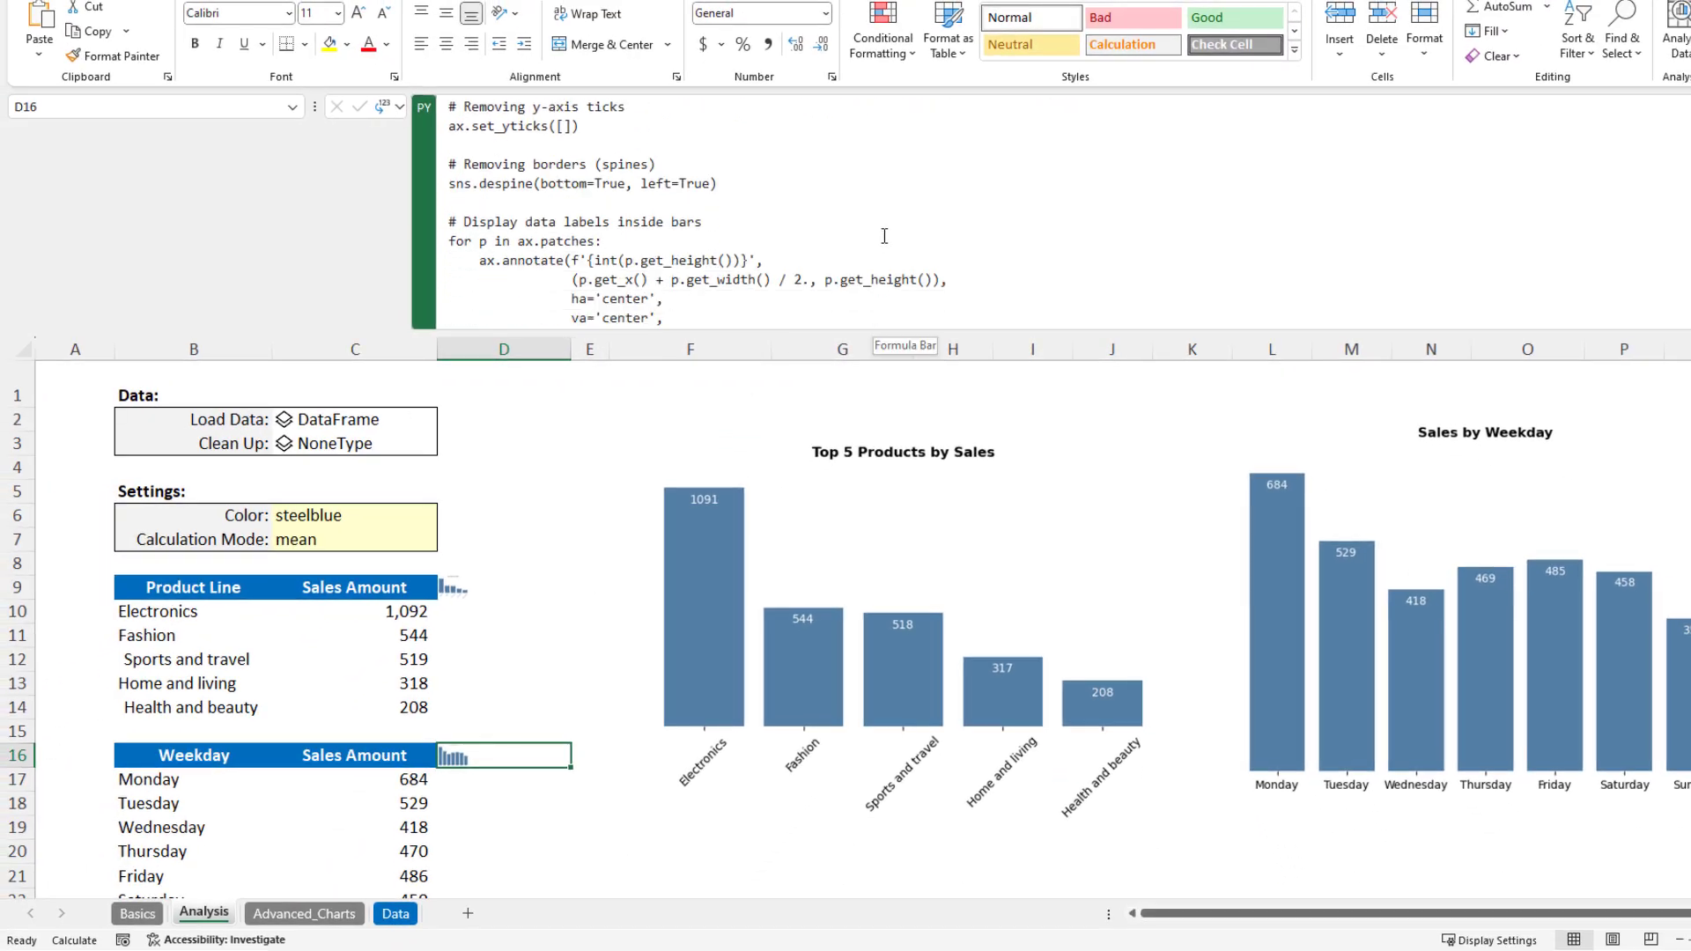
scroll(884, 236, "down", 5)
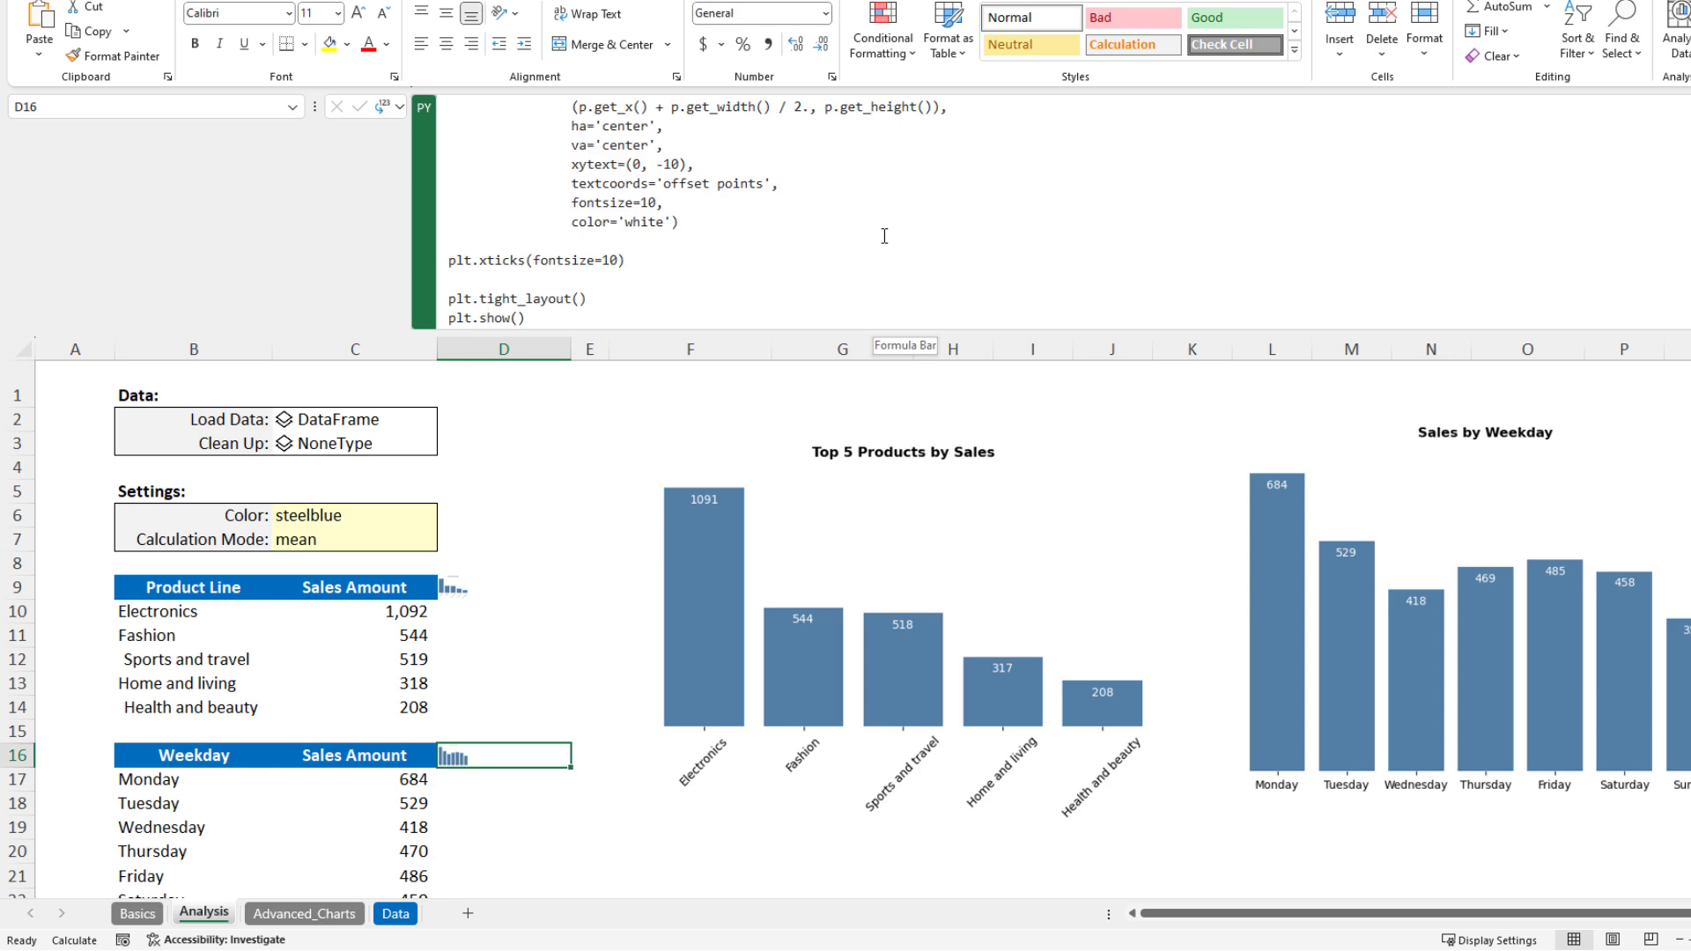
Examine the Python code behind the Hour table in B25 and the monthly sales growth table in B40.
scroll(601, 593, "down", 7)
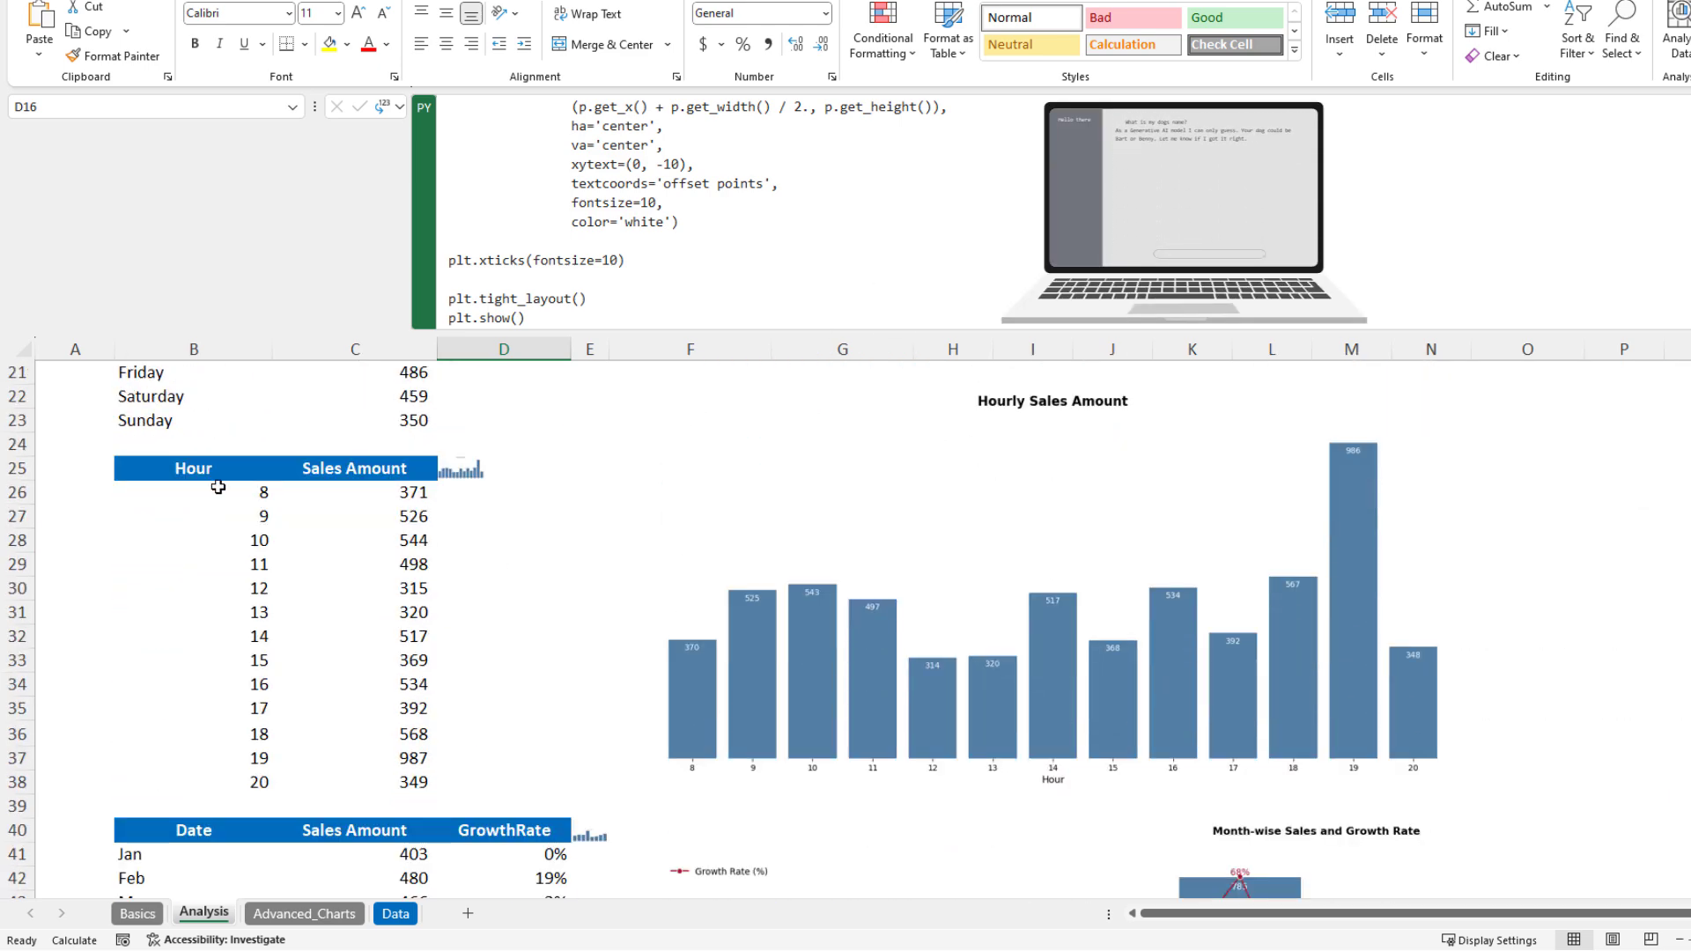
left_click(167, 472)
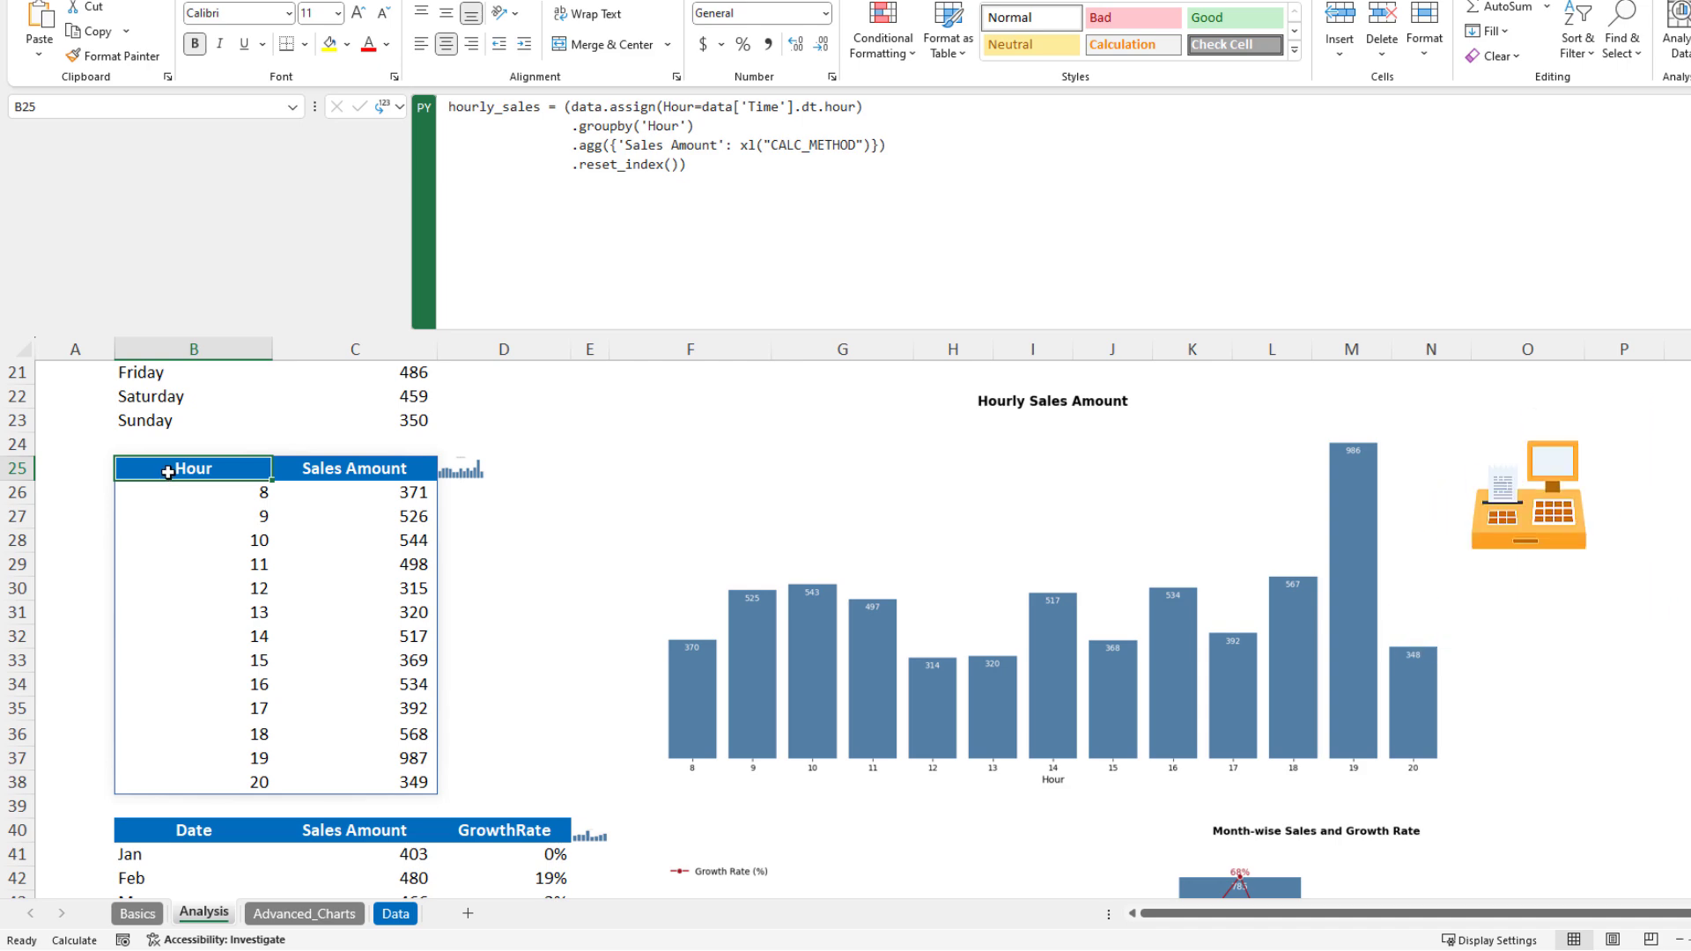
scroll(168, 473, "down", 4)
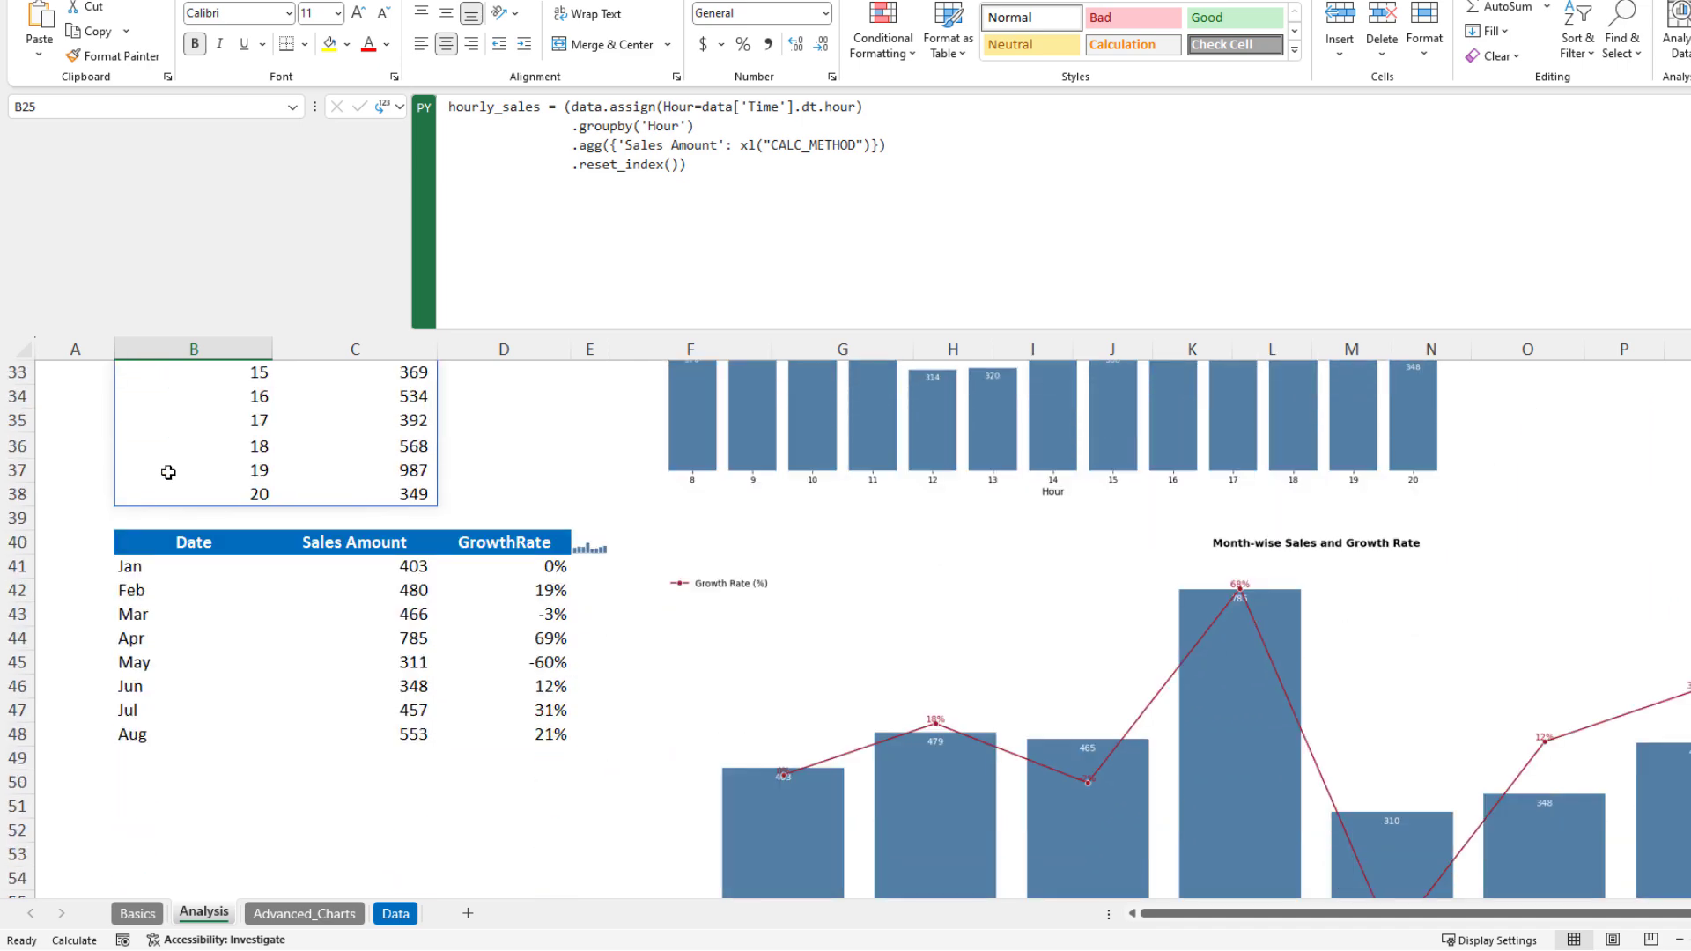
left_click(156, 544)
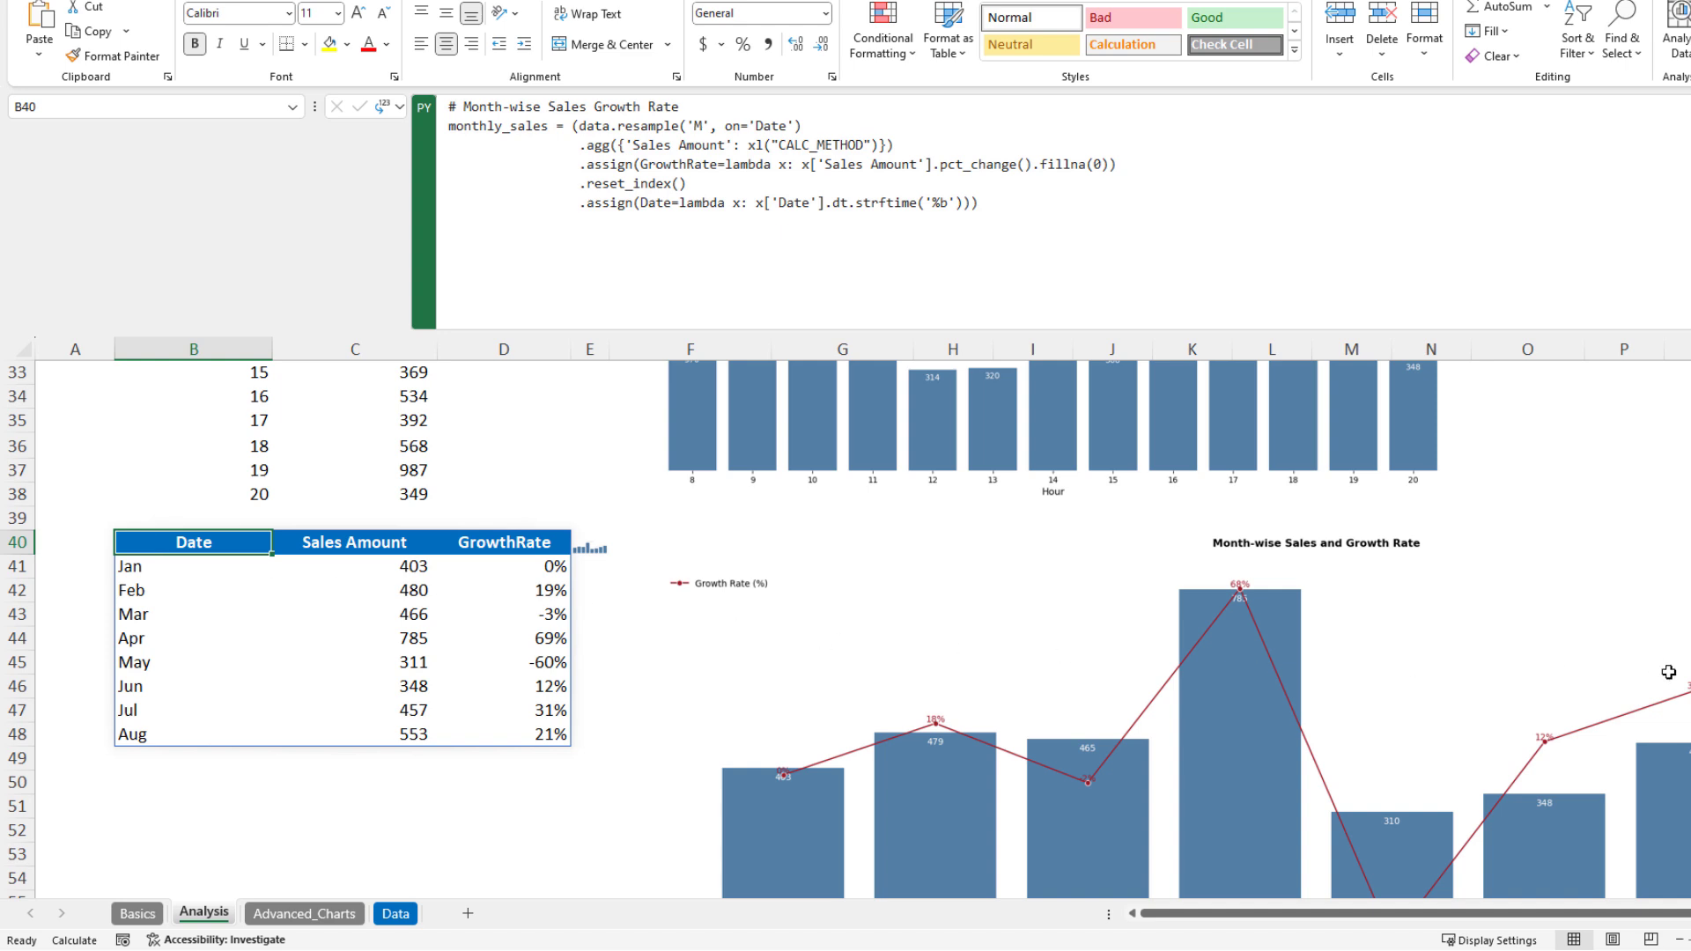
Examine the plot code in E40 down to its end, along with the full Month-wise Sales and Growth Rate chart.
scroll(1668, 672, "down", 2)
left_click(597, 405)
scroll(1330, 236, "down", 6)
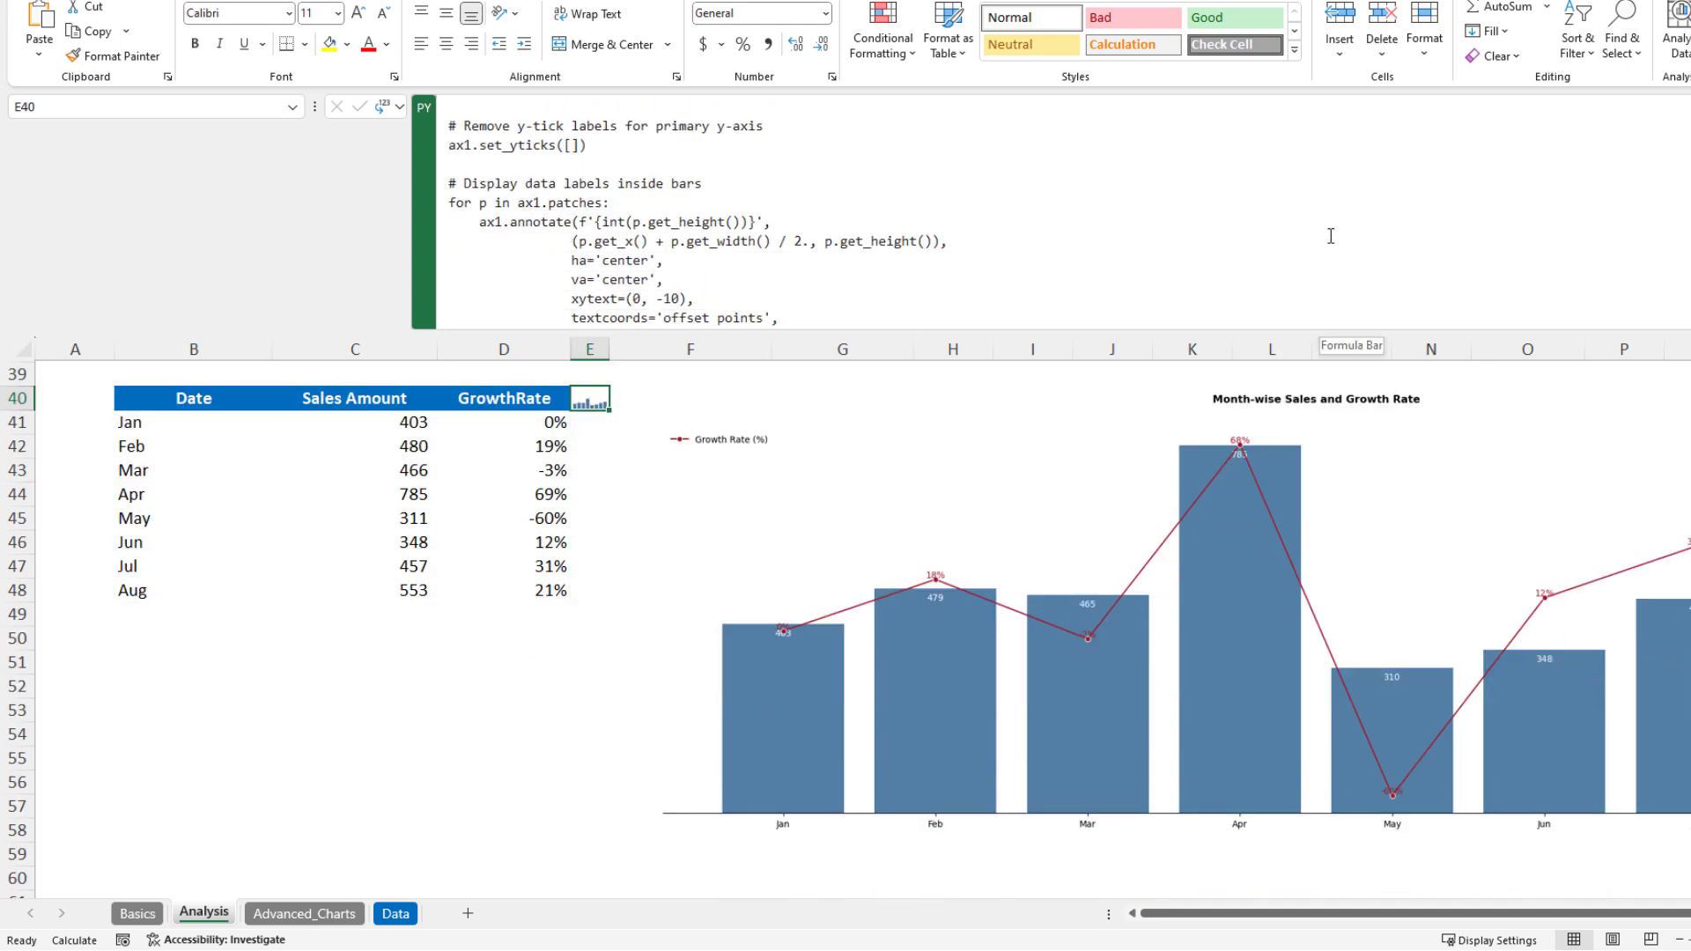
scroll(1330, 236, "down", 4)
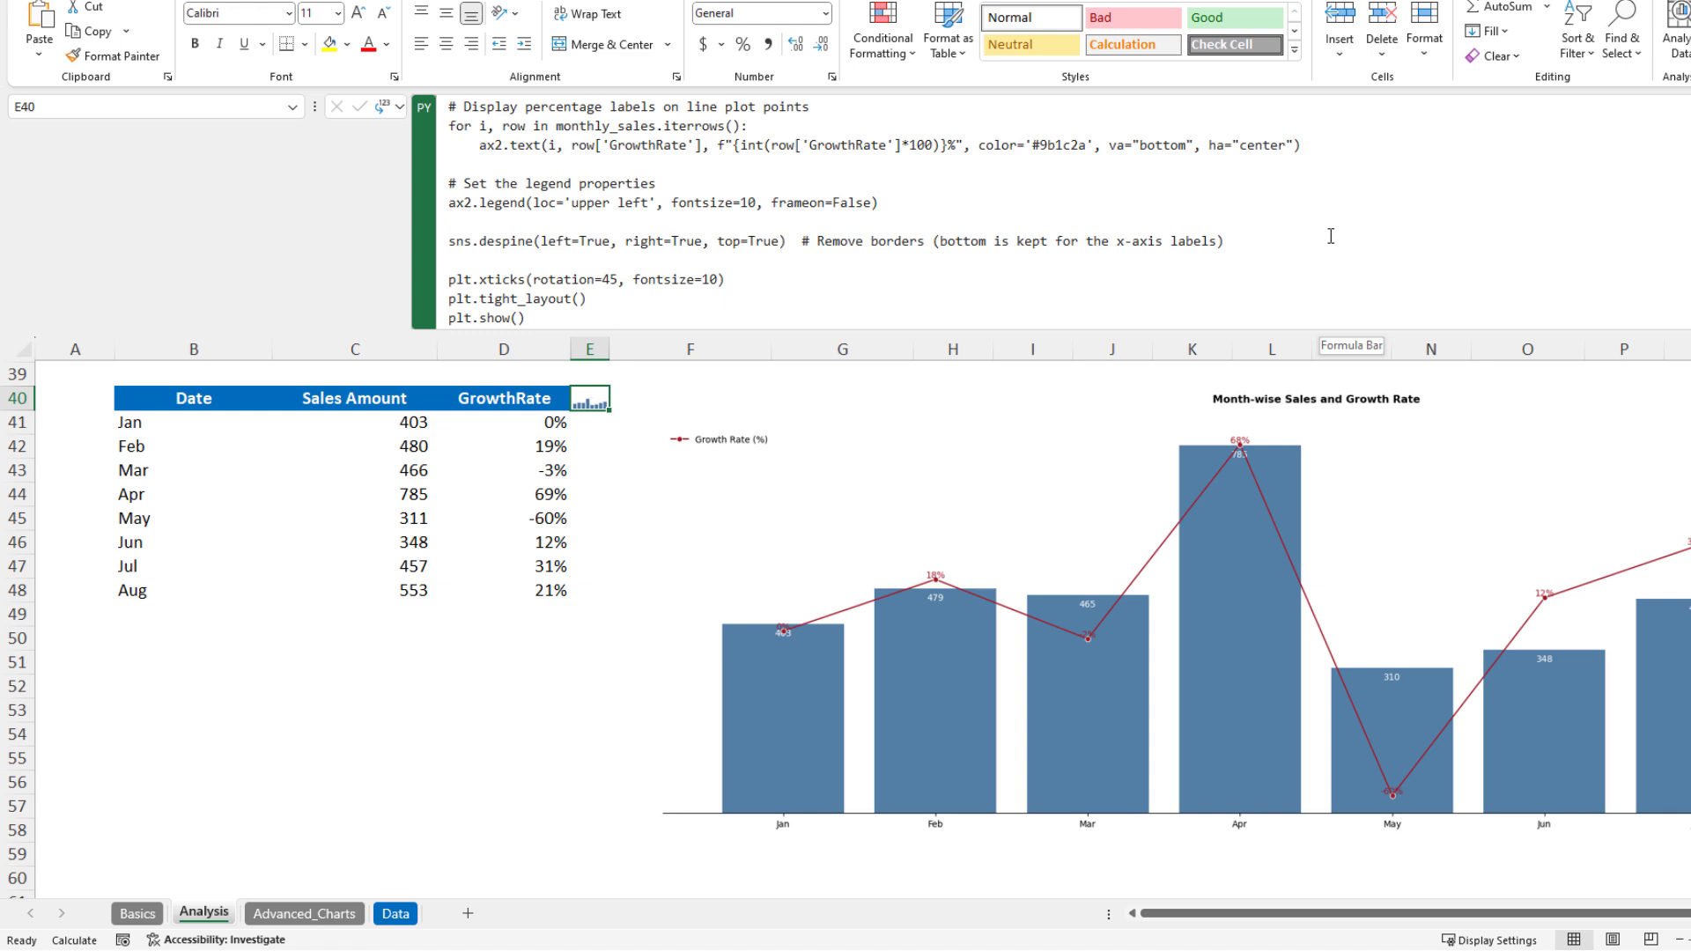
left_click_drag(1314, 913, 1393, 916)
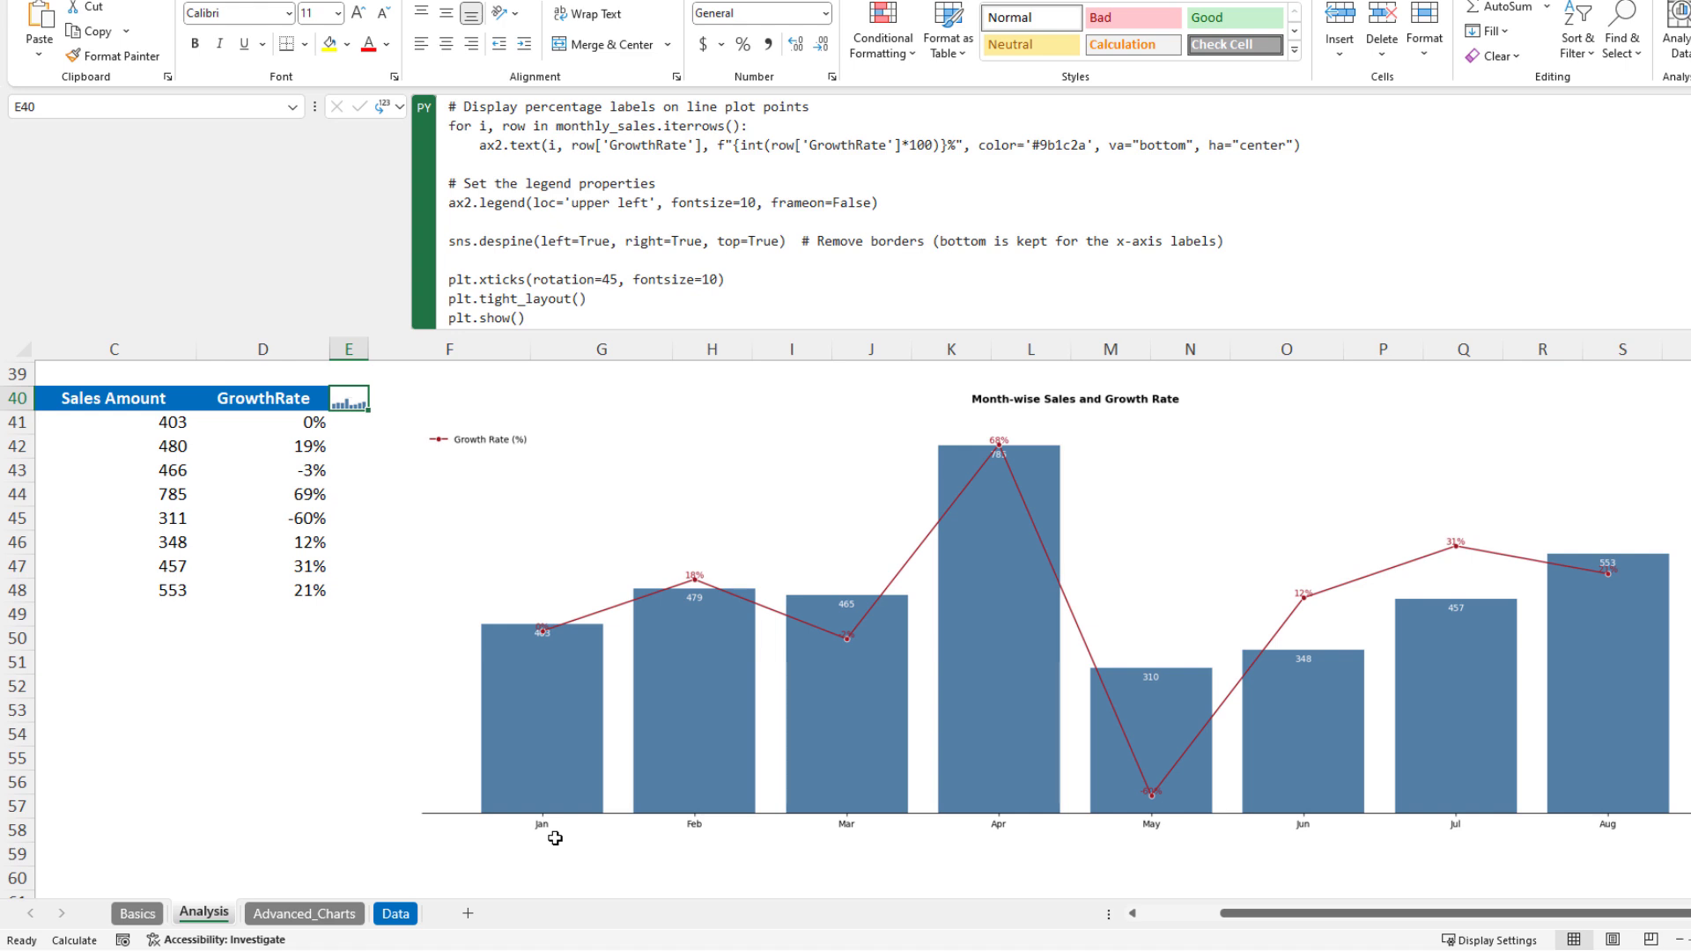
On the Advanced_Charts sheet, examine the Python code in B3 that pivots the monthly sales and plots the heatmap.
left_click(312, 915)
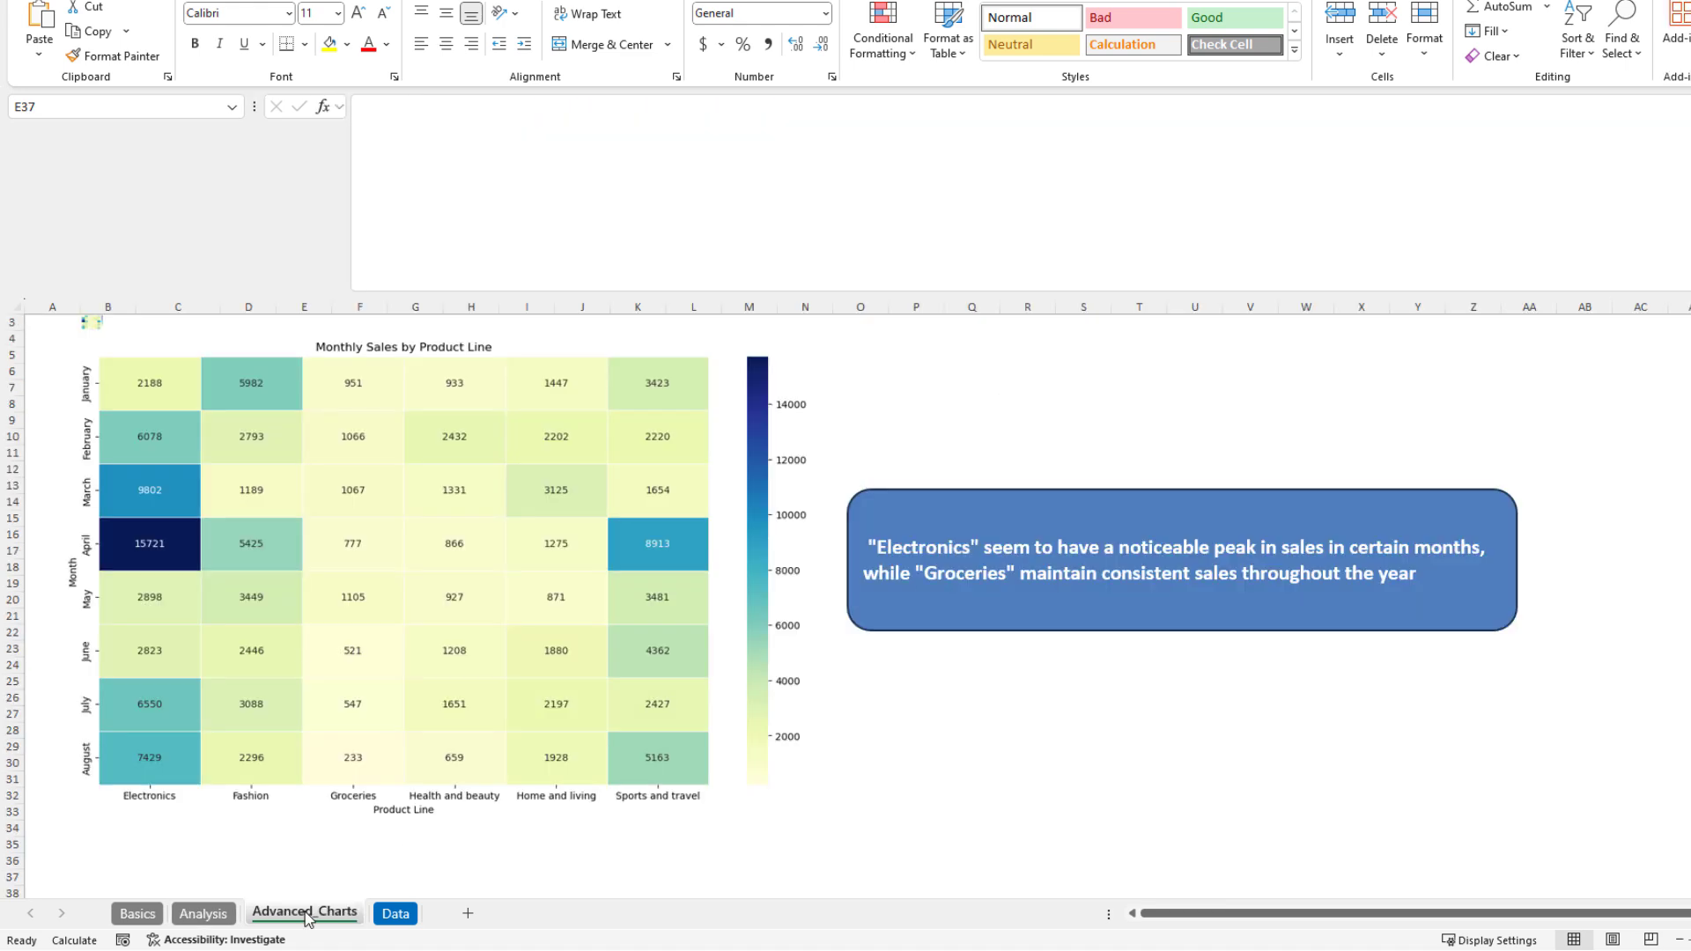
left_click(88, 323)
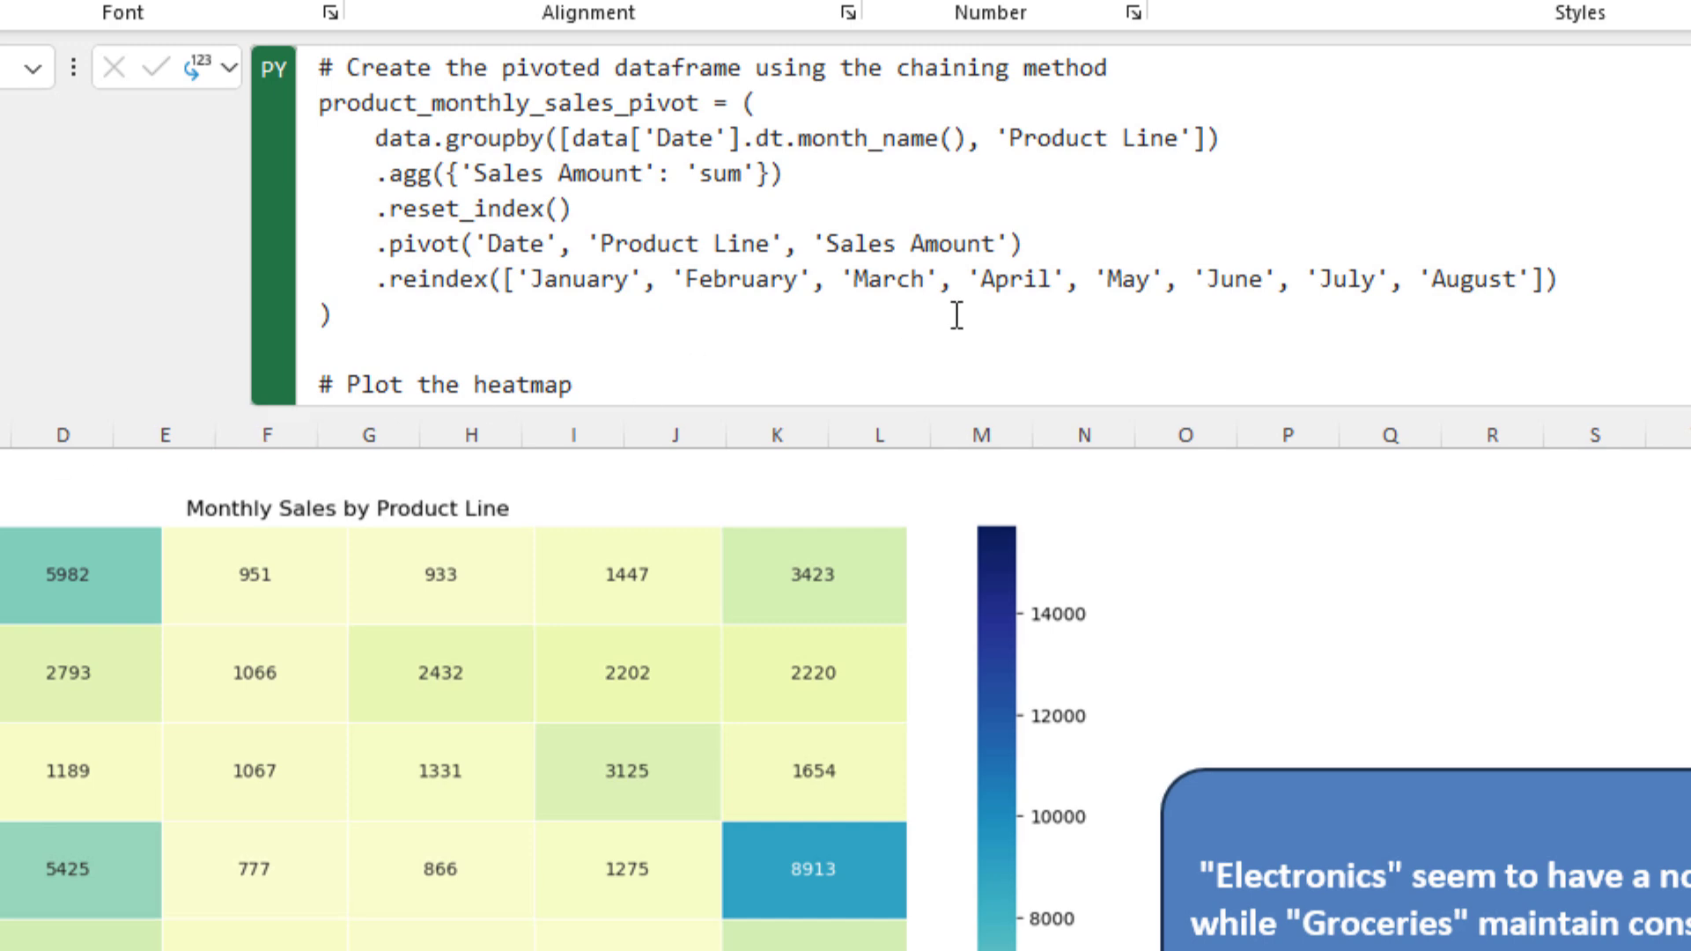
scroll(1071, 300, "down", 3)
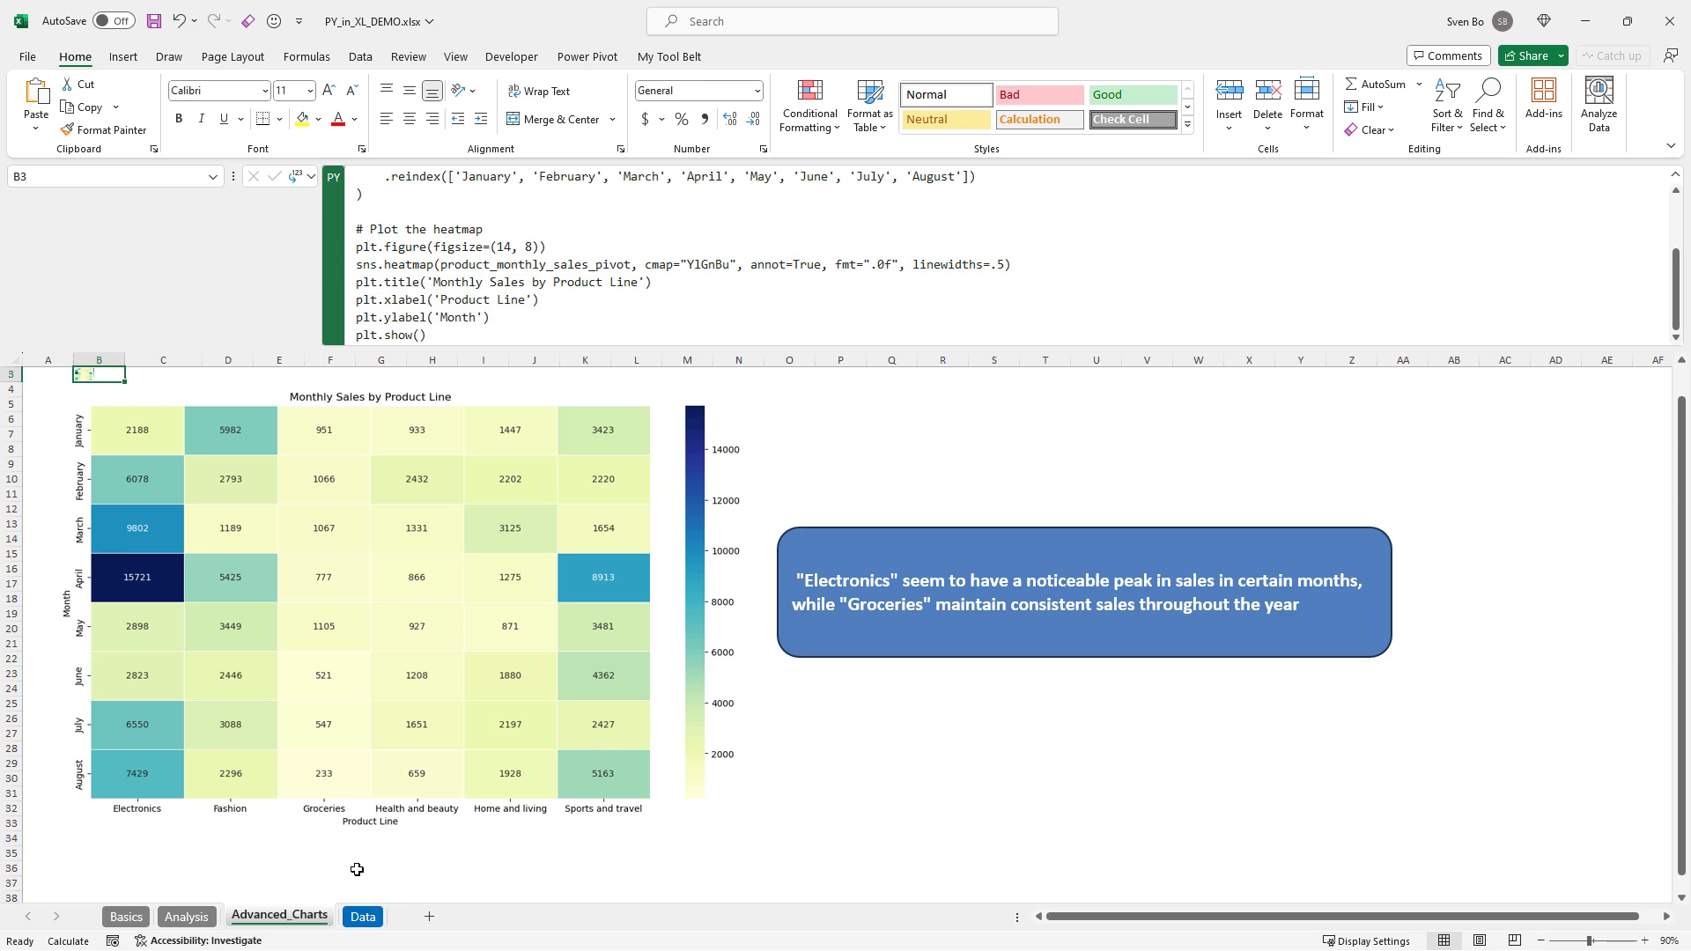
Start a Jupyter notebook from the Data sheet, using the whole sales table with its headers as the cell range.
left_click(364, 918)
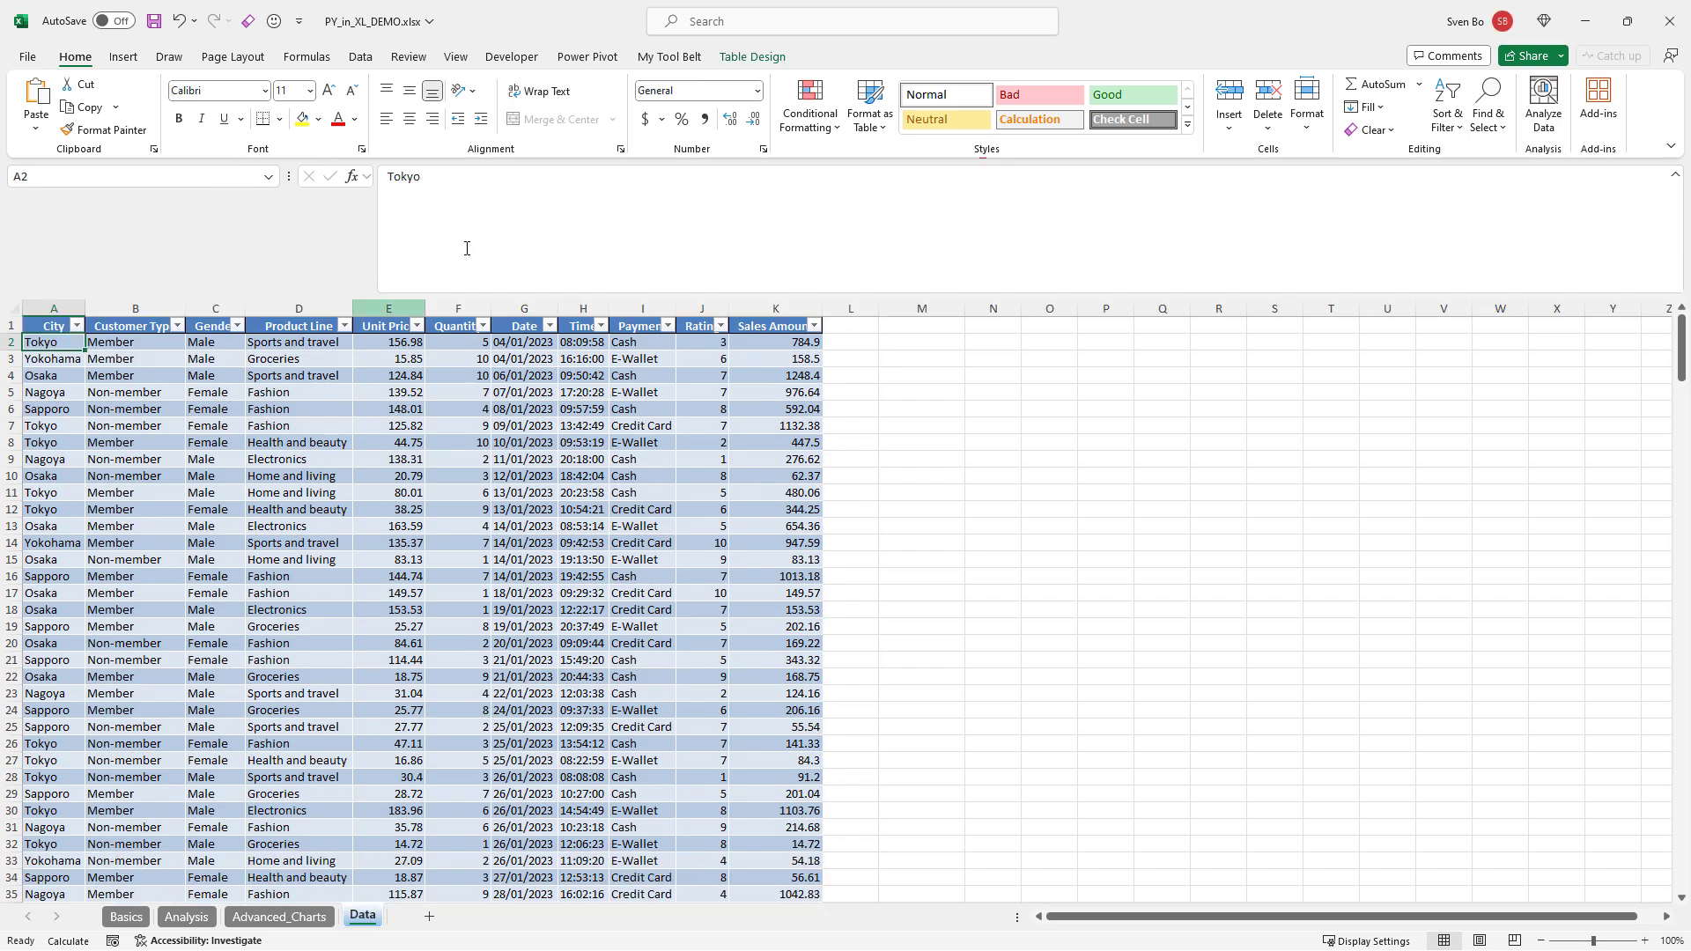
left_click(669, 60)
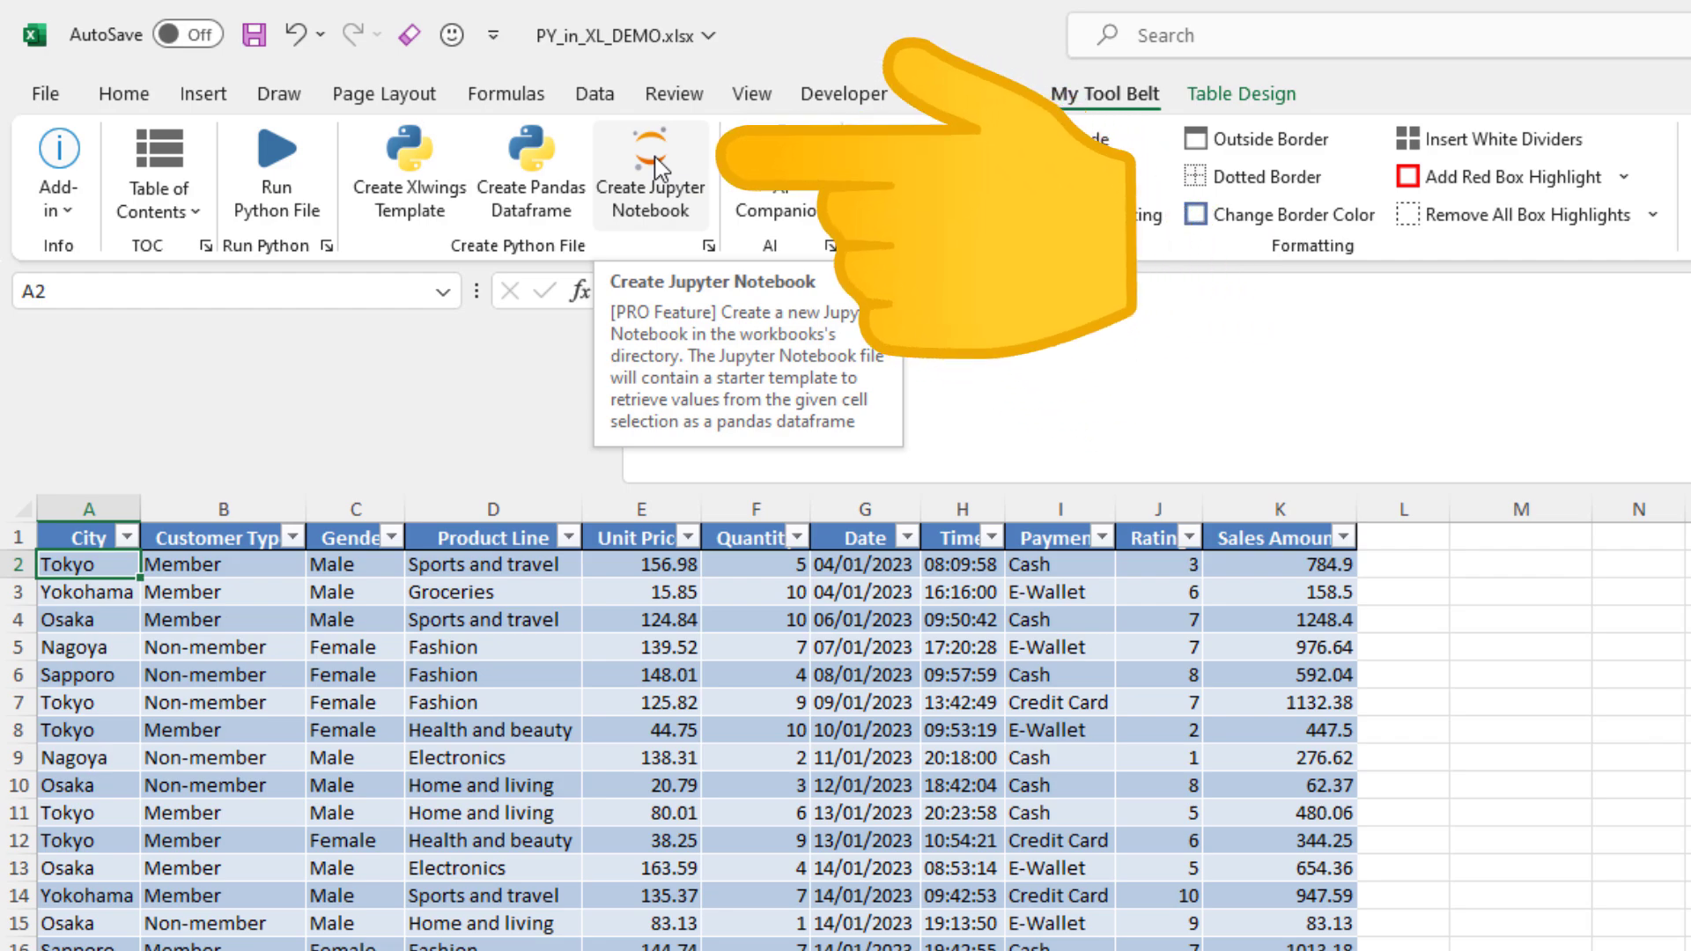
left_click(656, 168)
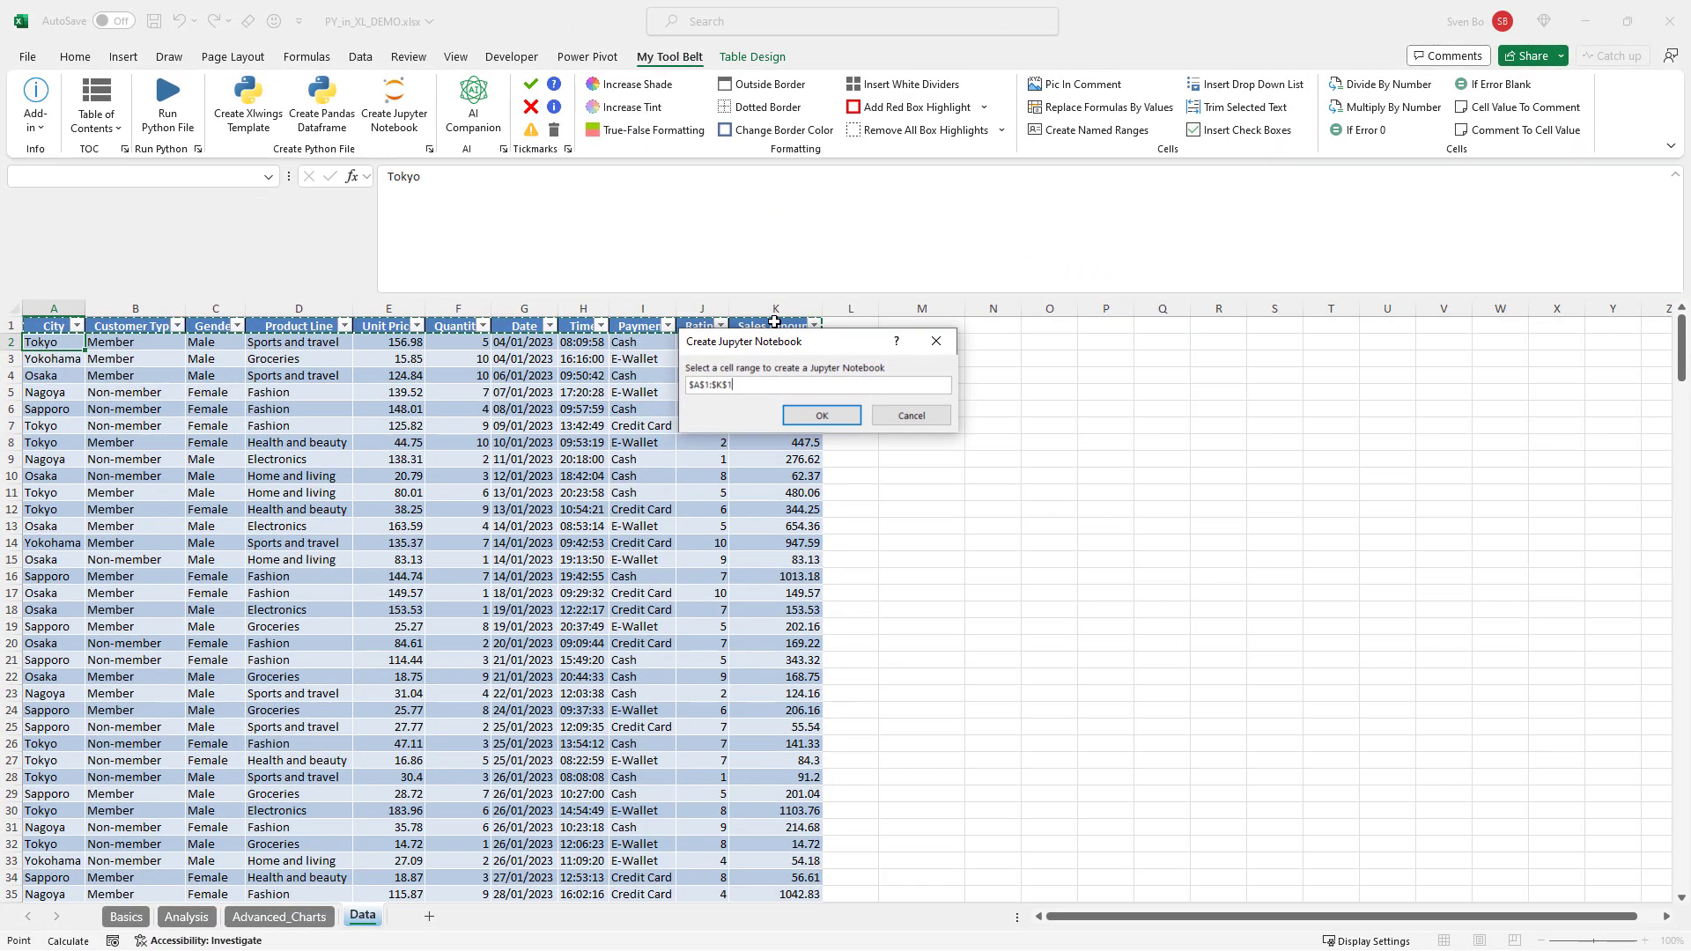
key("ctrl+shift+Right")
key("ctrl+shift+Down")
left_click(820, 416)
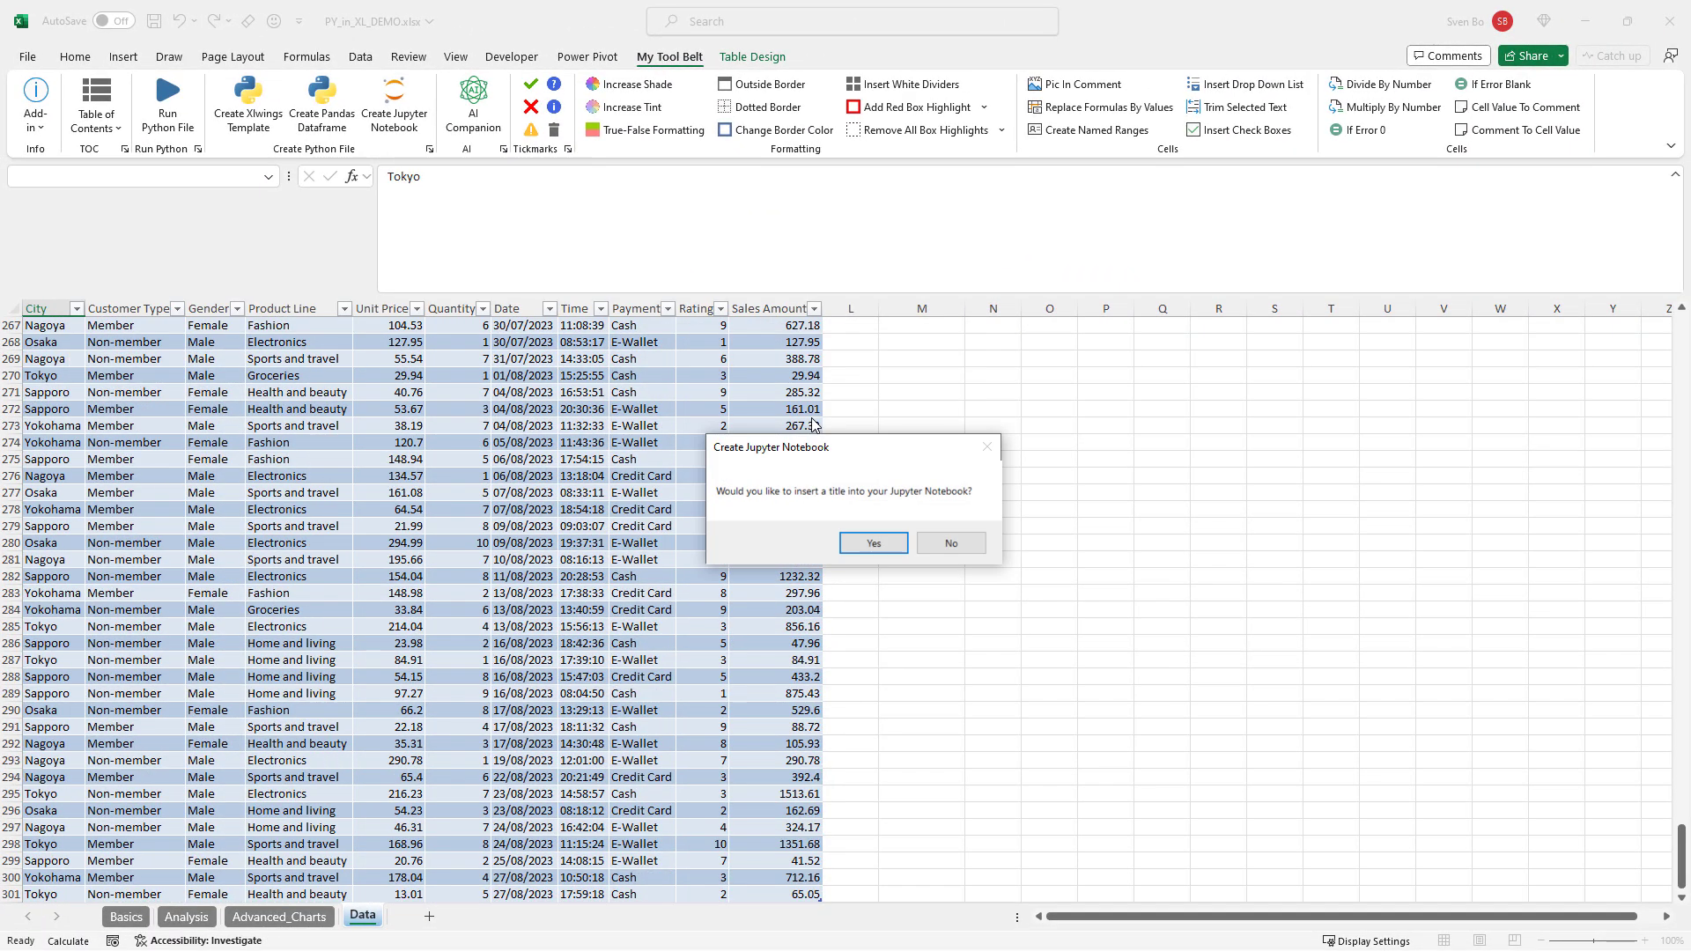
Give the Jupyter notebook the title Sales Analysis and finish creating it.
left_click(868, 542)
type("Sales Analyss")
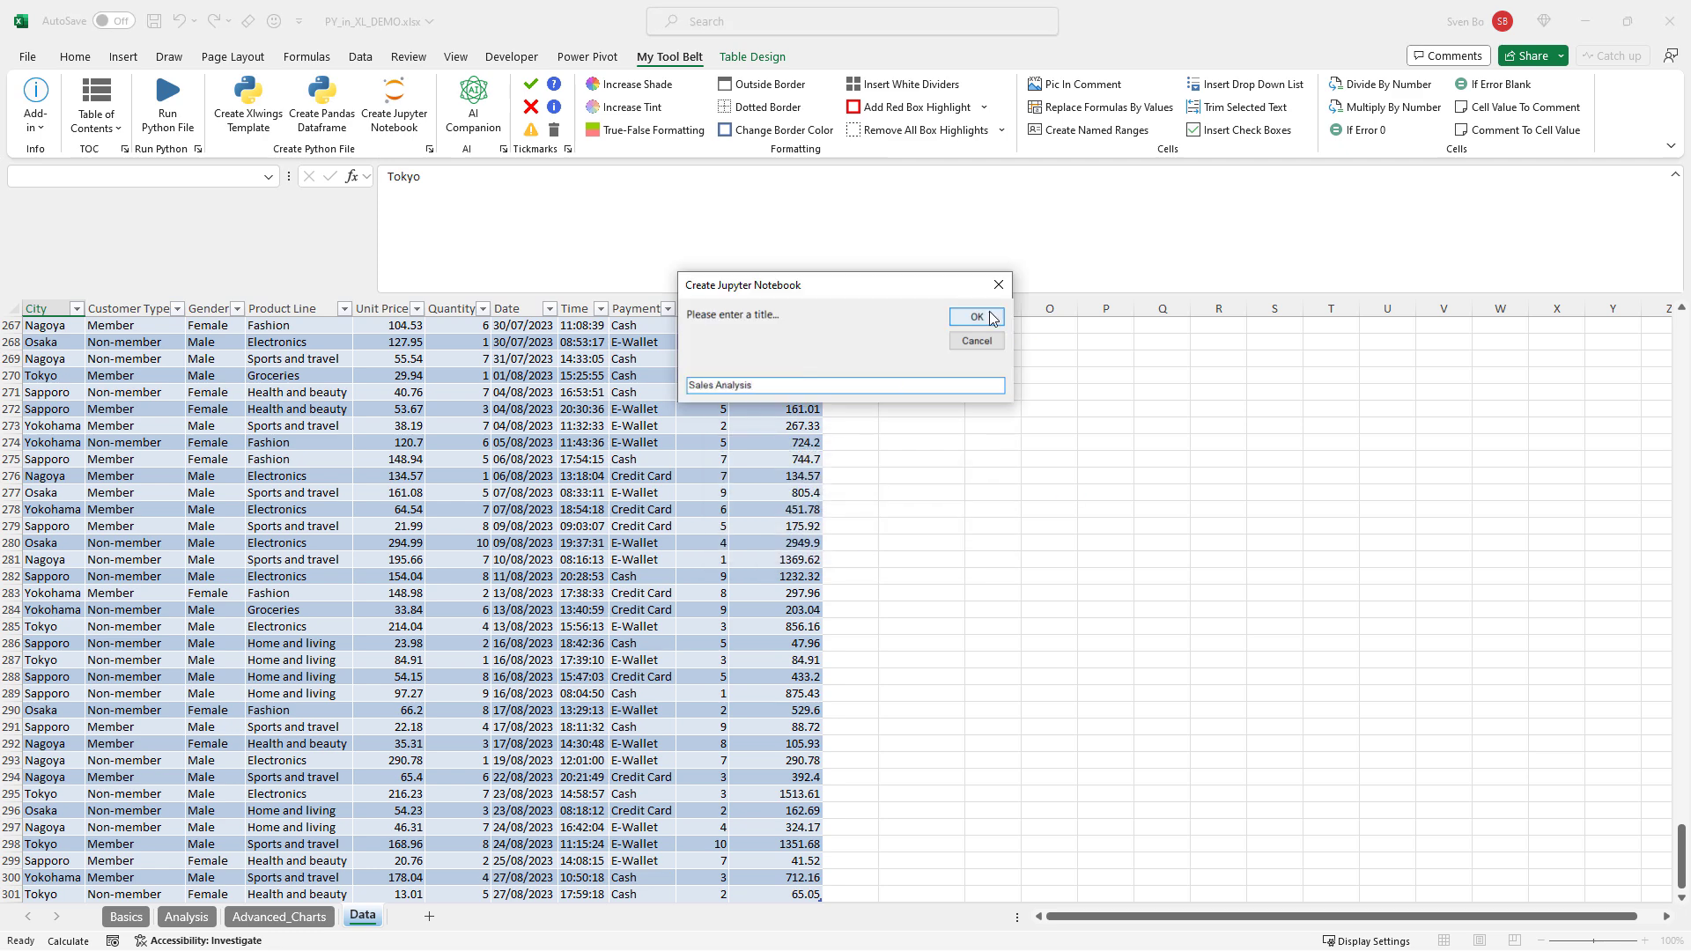
left_click(977, 316)
left_click(974, 551)
left_click(1049, 526)
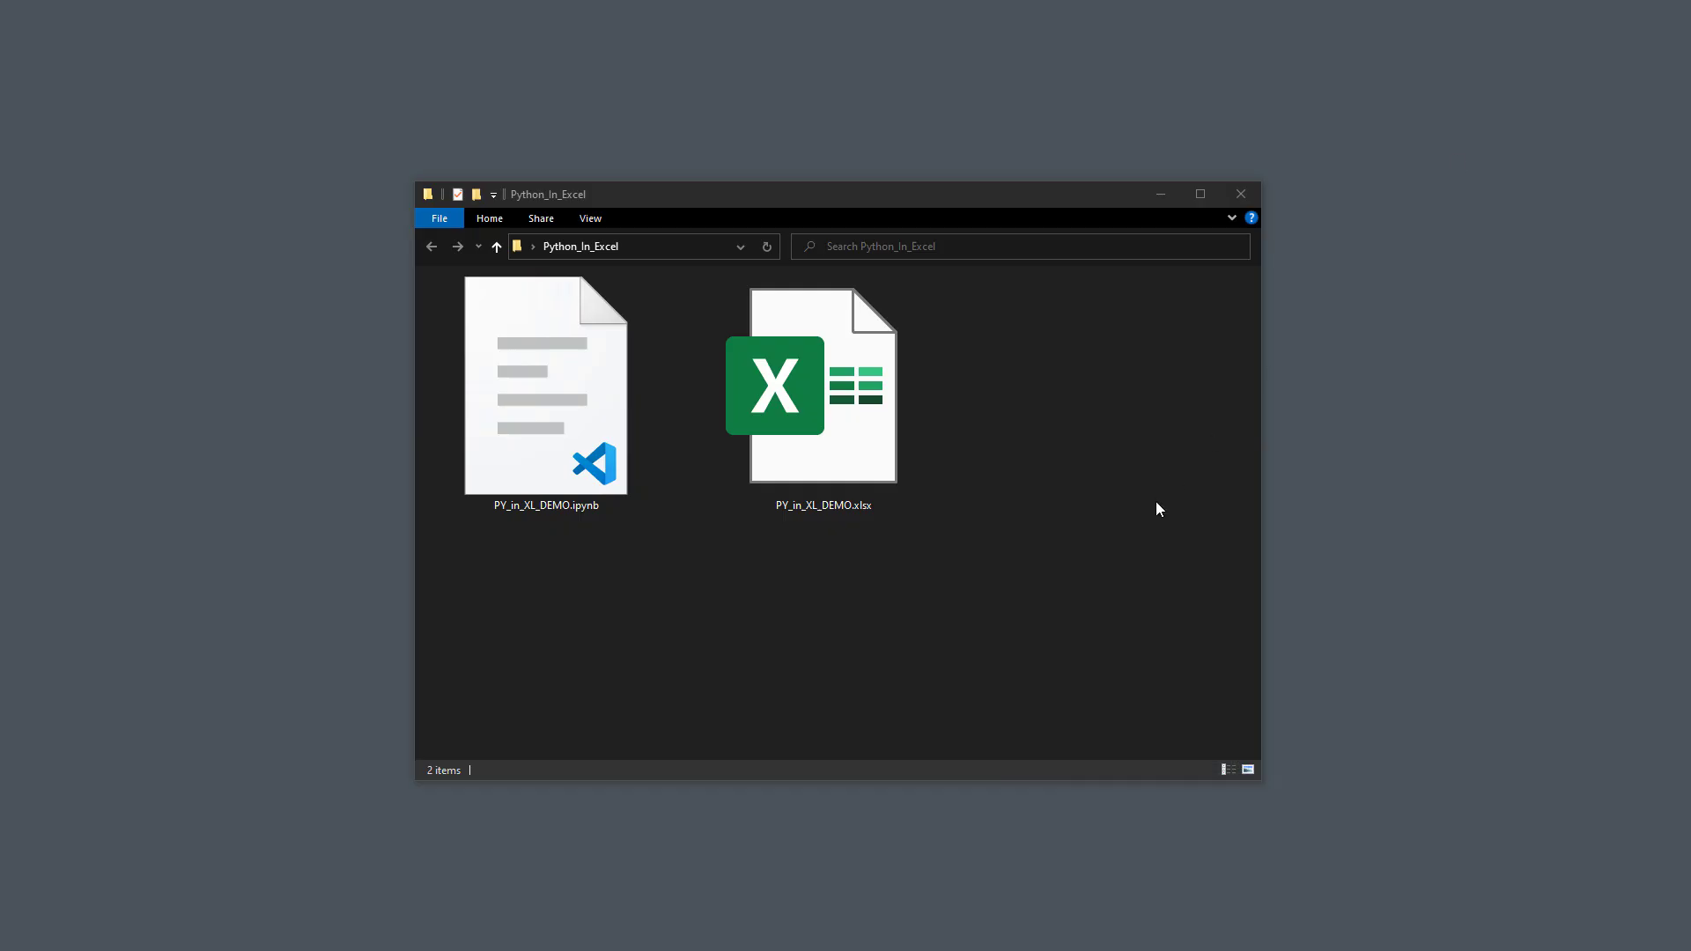
Open PY_in_XL_DEMO.ipynb in Jupyter Notebook and run the cell that reads the Data sheet into a pandas DataFrame.
left_click(595, 407)
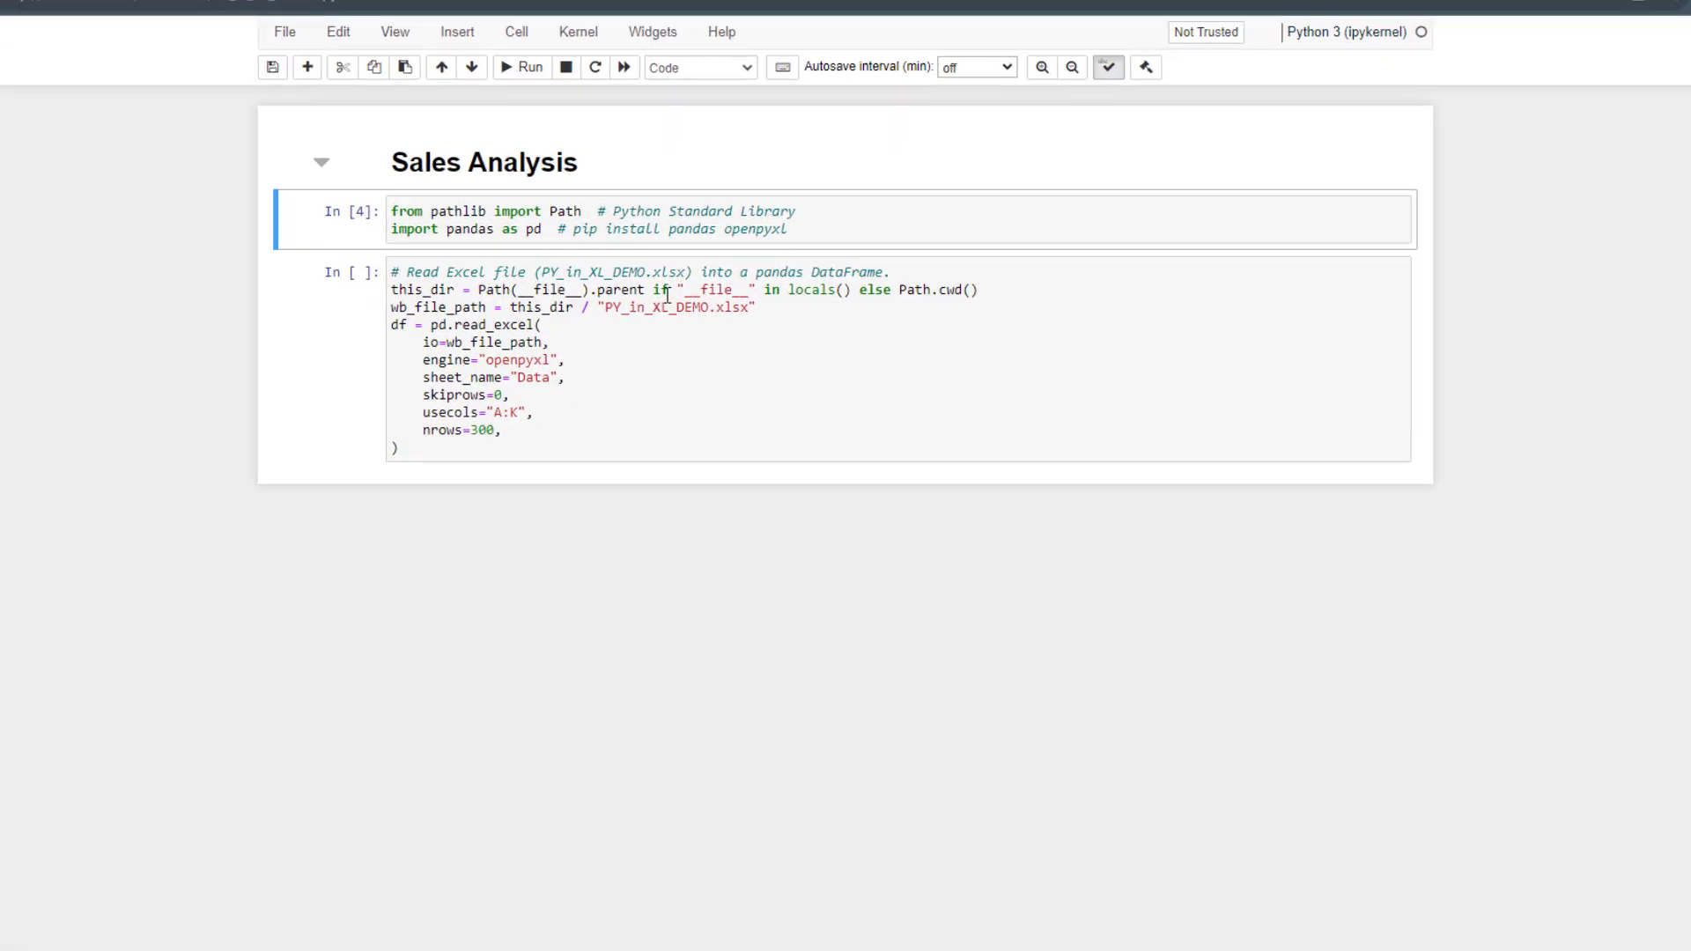
left_click(509, 447)
key("ctrl+Return")
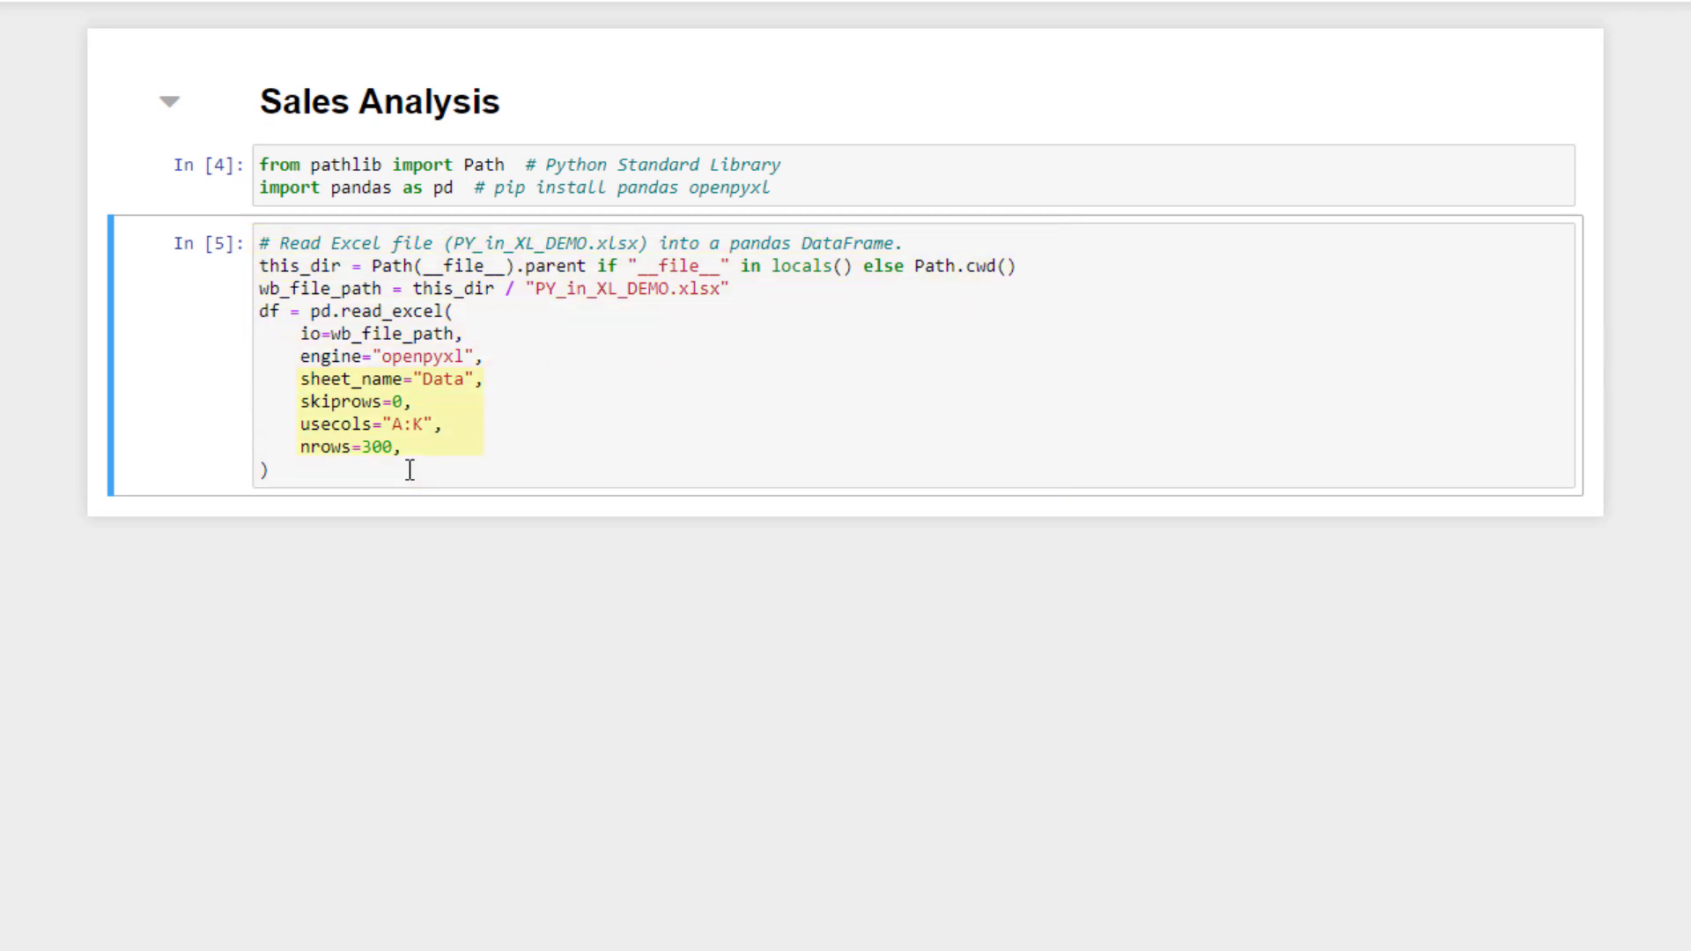
Add a new cell below the import code containing df and run it to display the DataFrame.
key("b")
left_click(381, 525)
type("df")
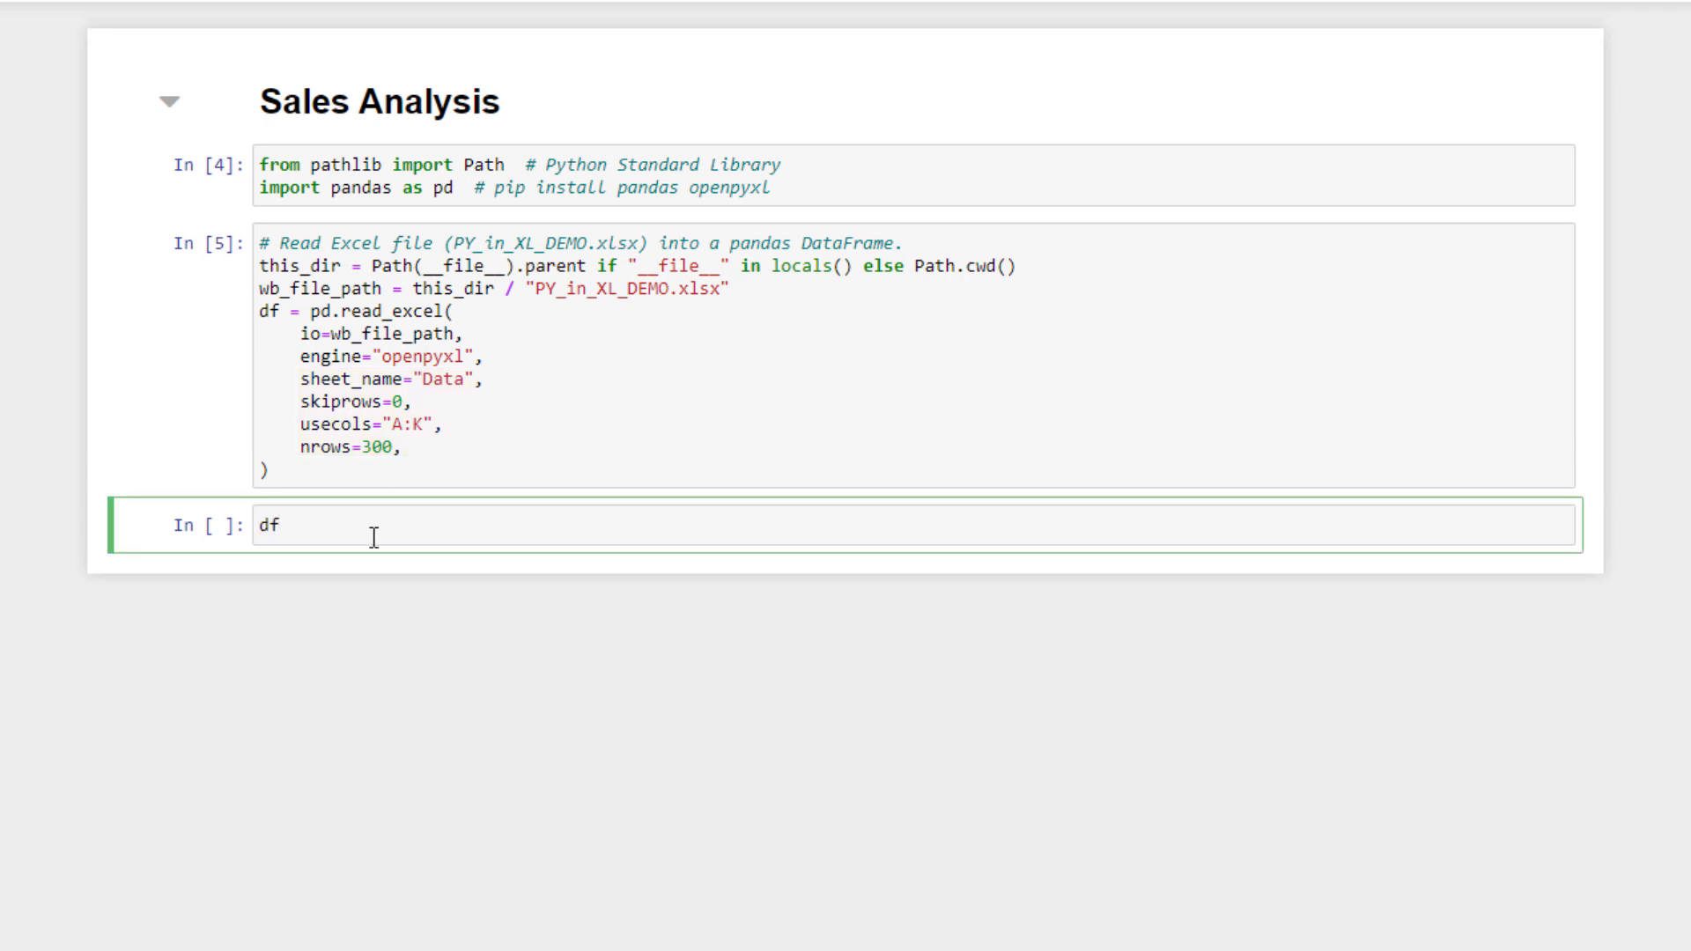
key("ctrl+Return")
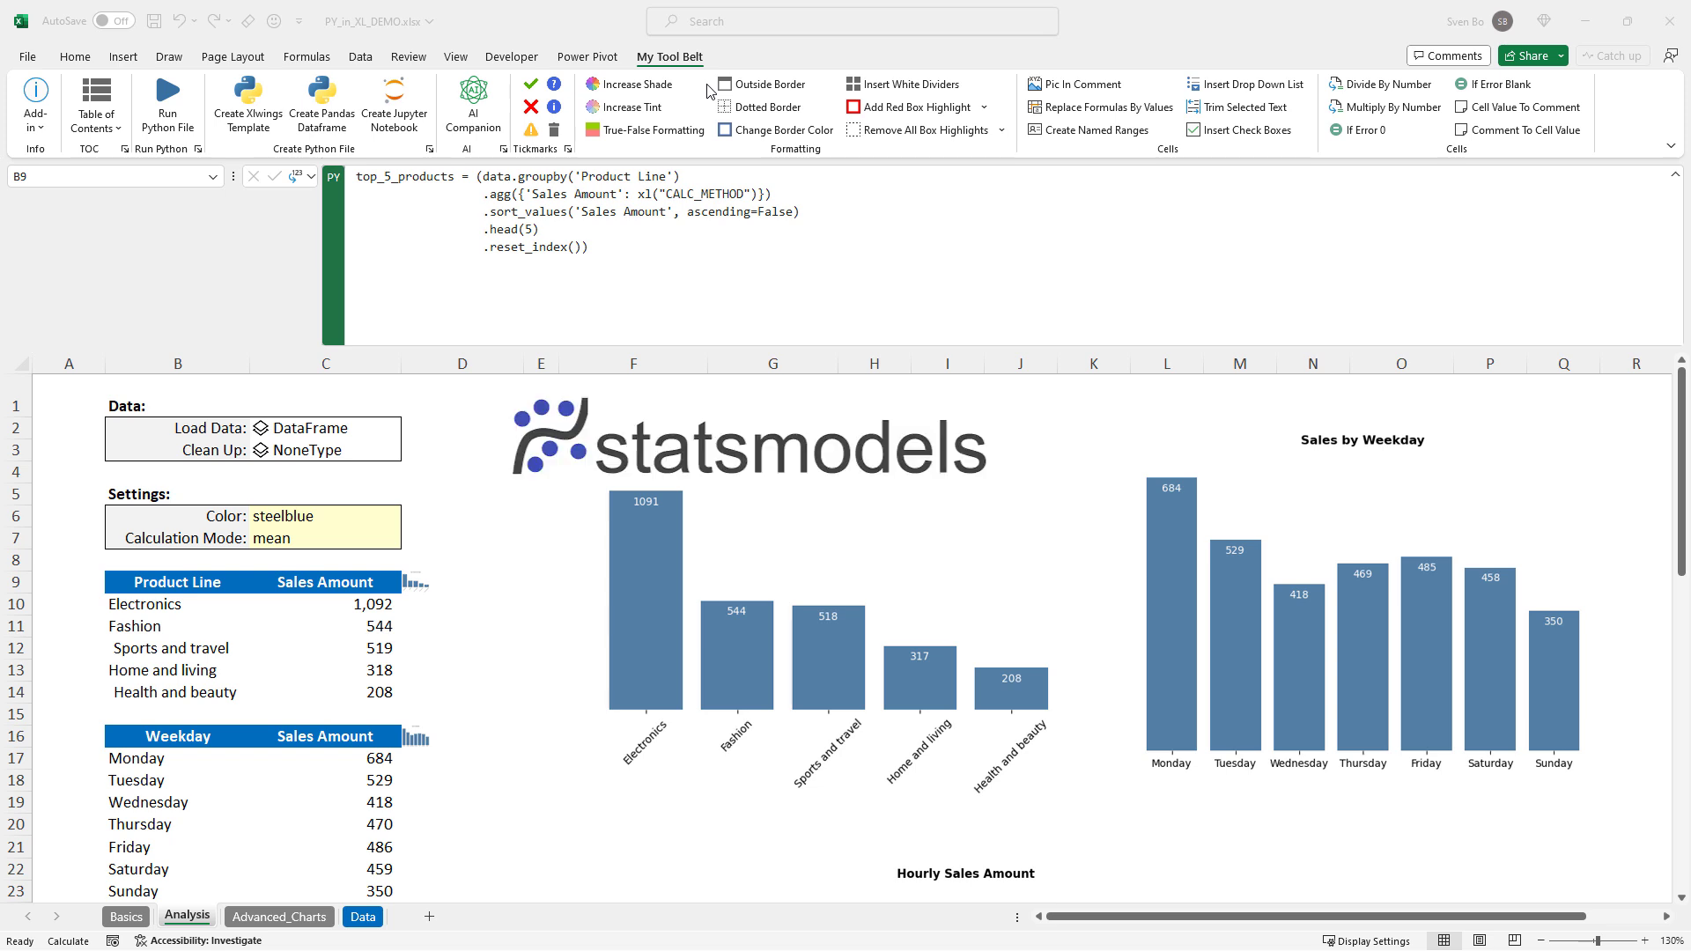
Back in the Excel workbook's Analysis sheet, open the Python initialization settings.
key("Escape")
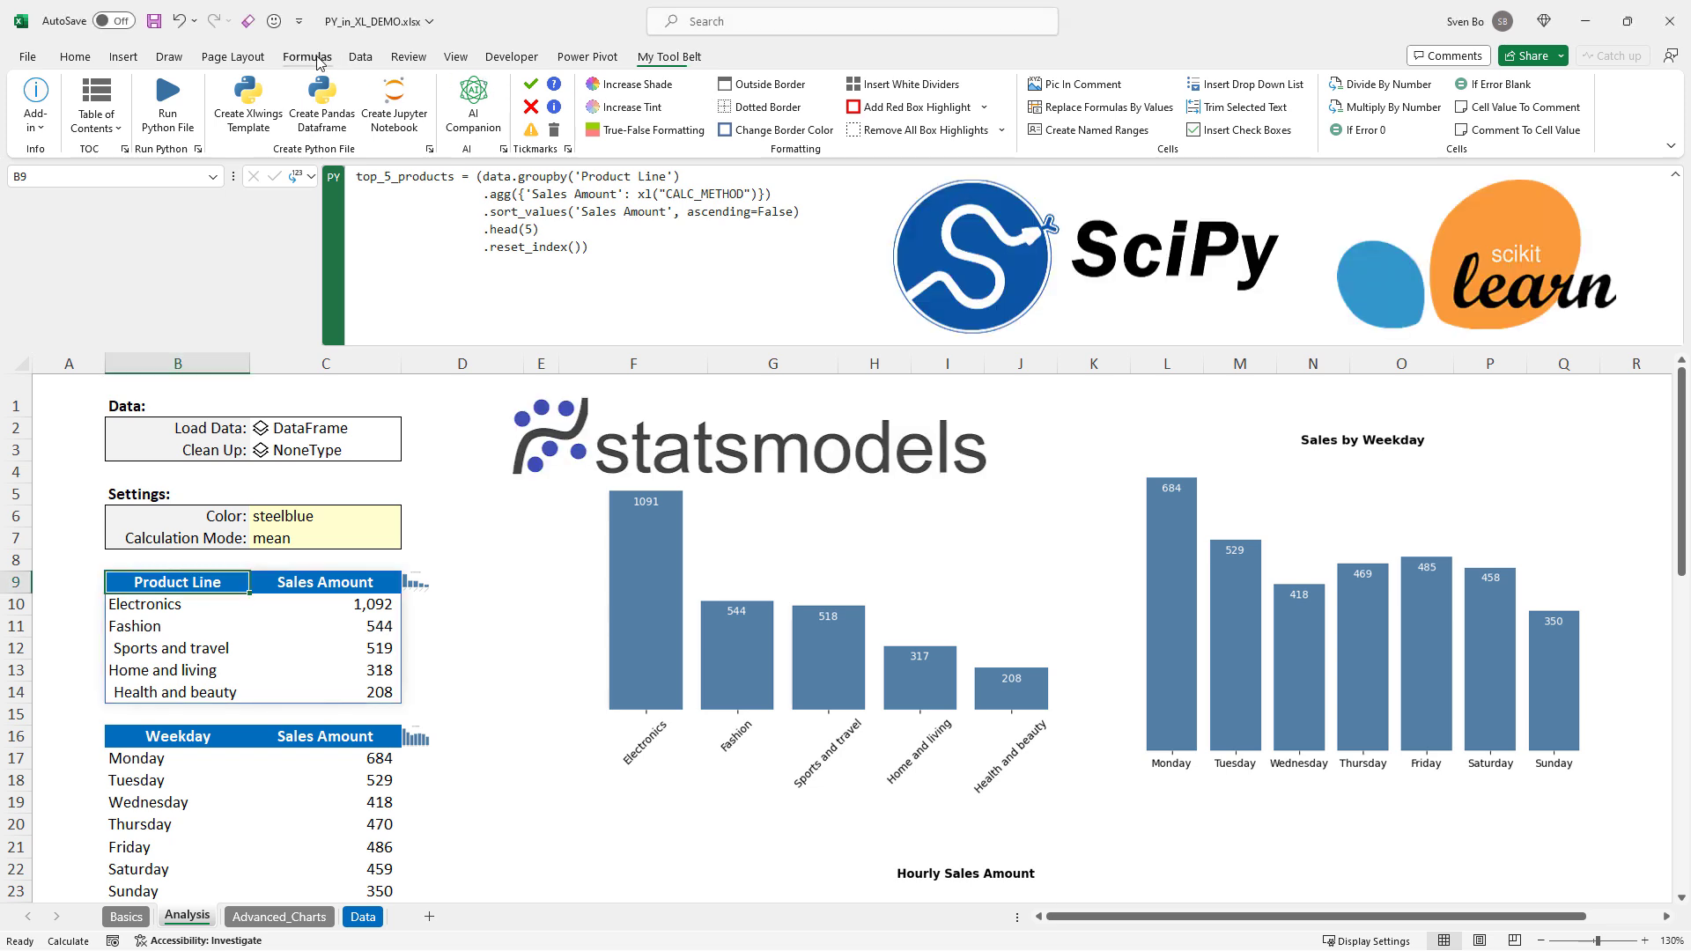
left_click(308, 57)
left_click(606, 133)
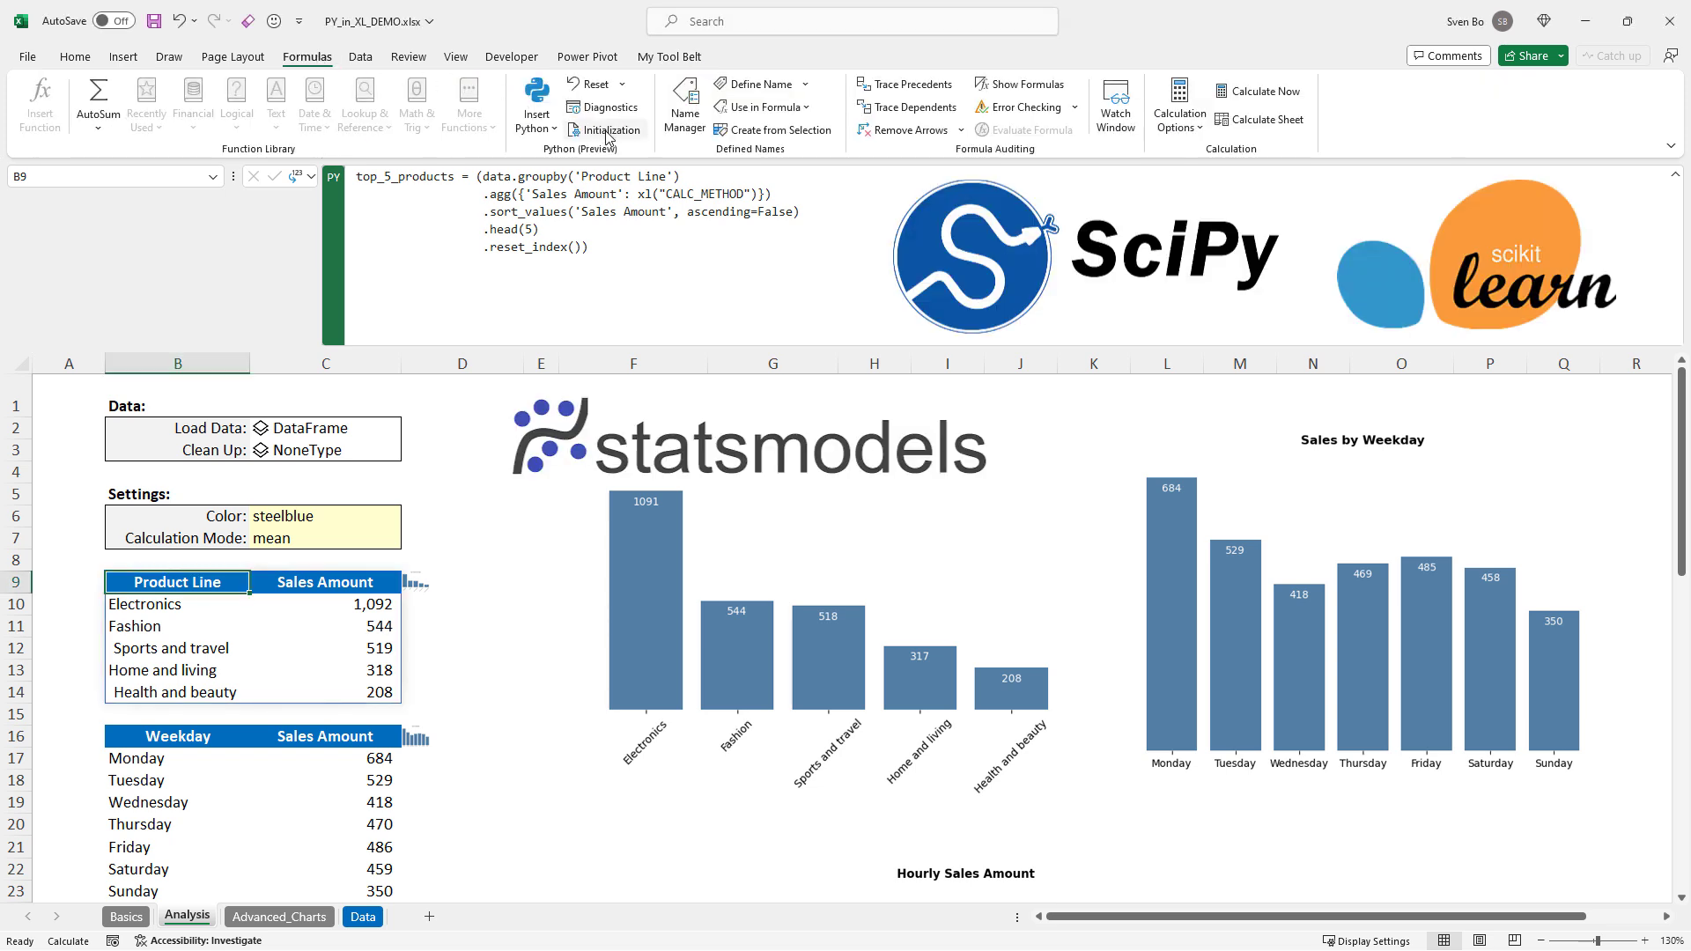